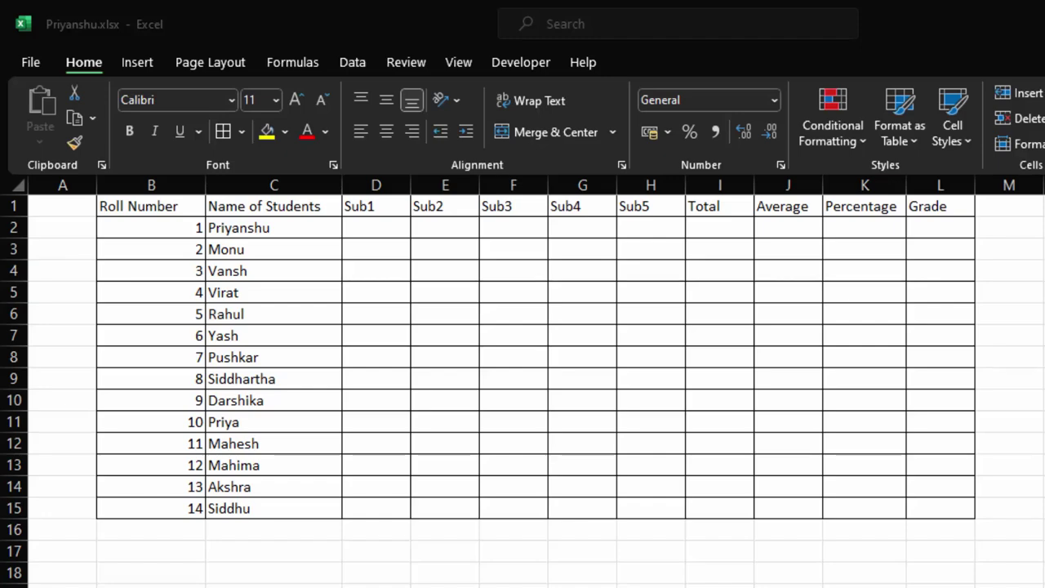
- Select cell D2 for Priyanshu's Sub1 mark, leaving his name unchanged
click(450, 559)
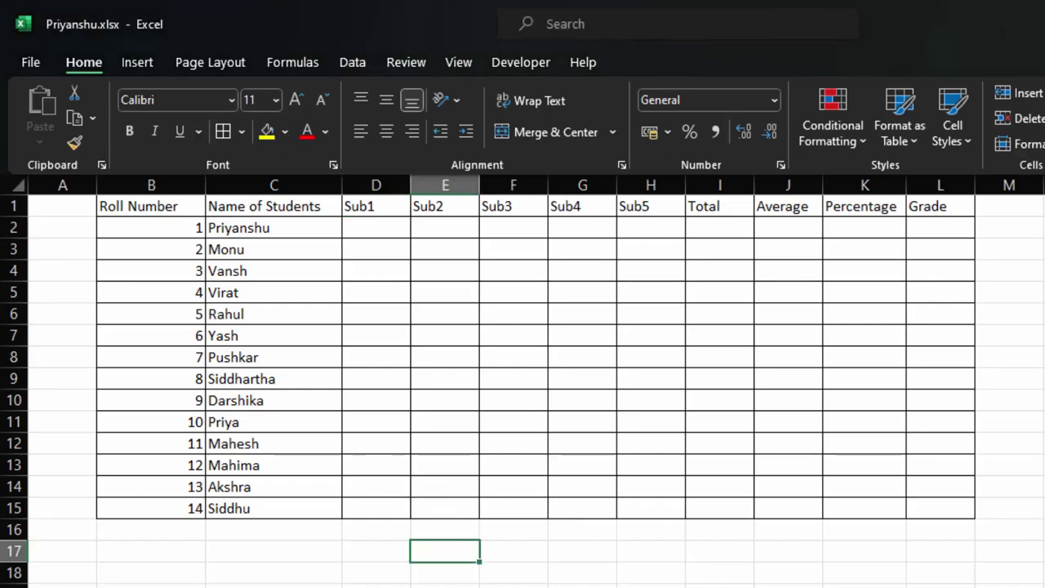
scroll(523, 381, up, 1)
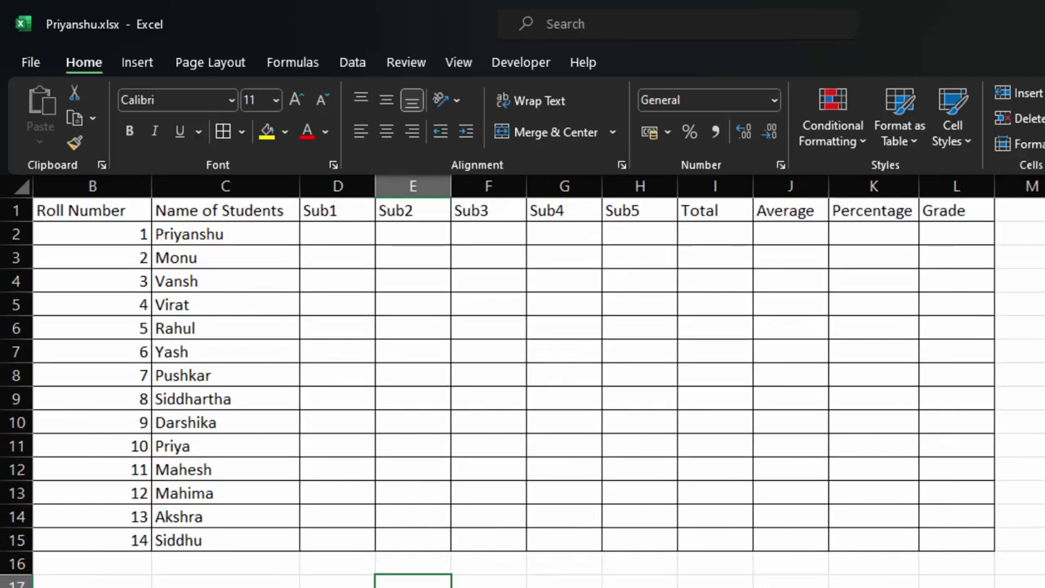
scroll(522, 380, up, 1)
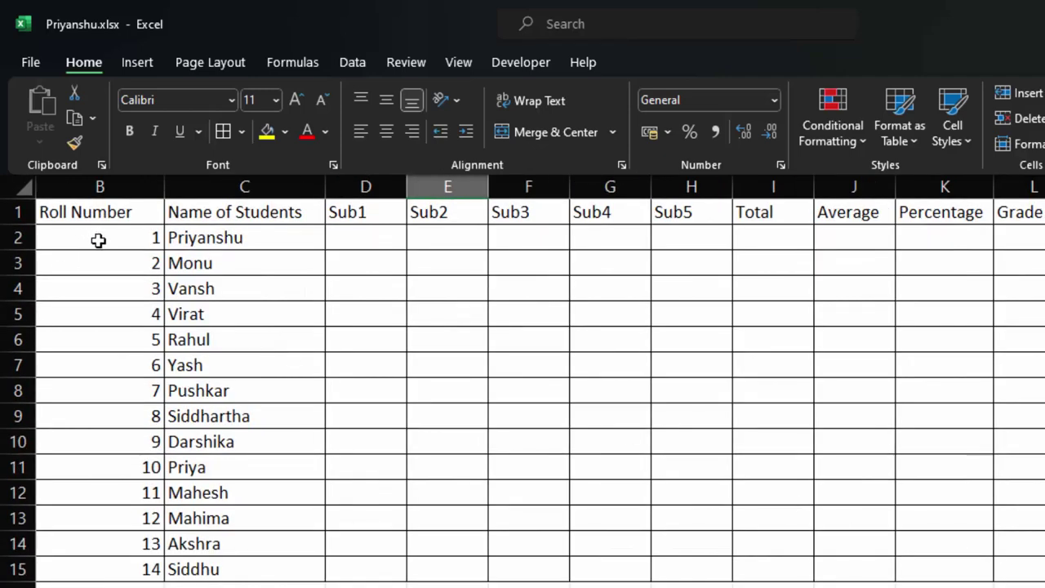
click(221, 238)
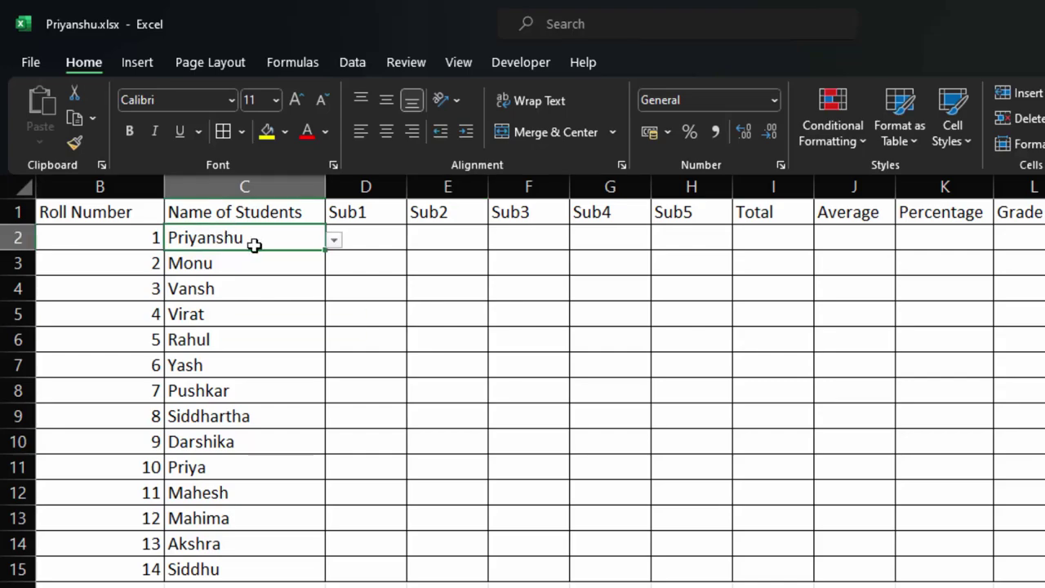
click(334, 240)
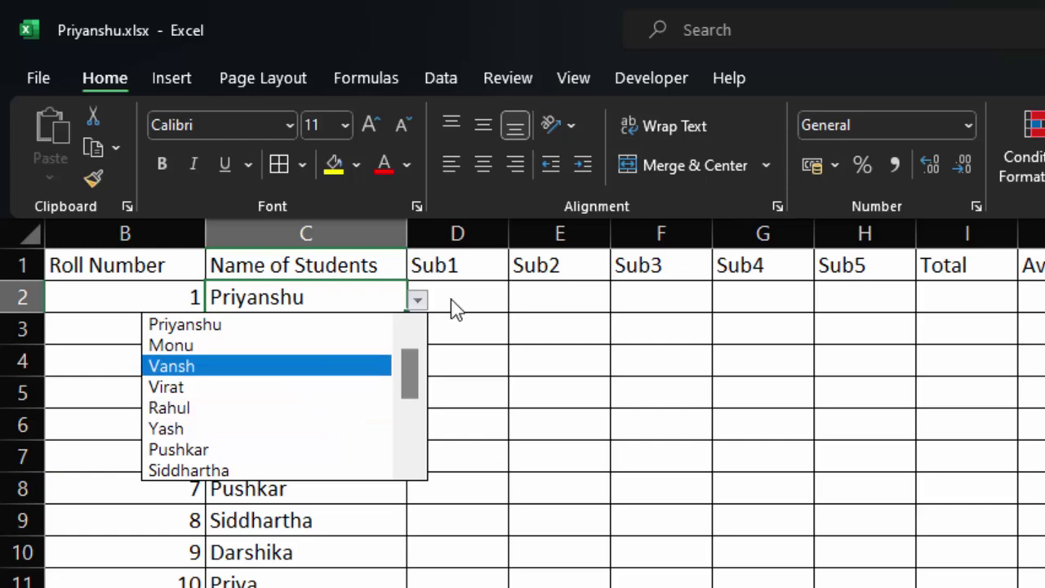
click(451, 306)
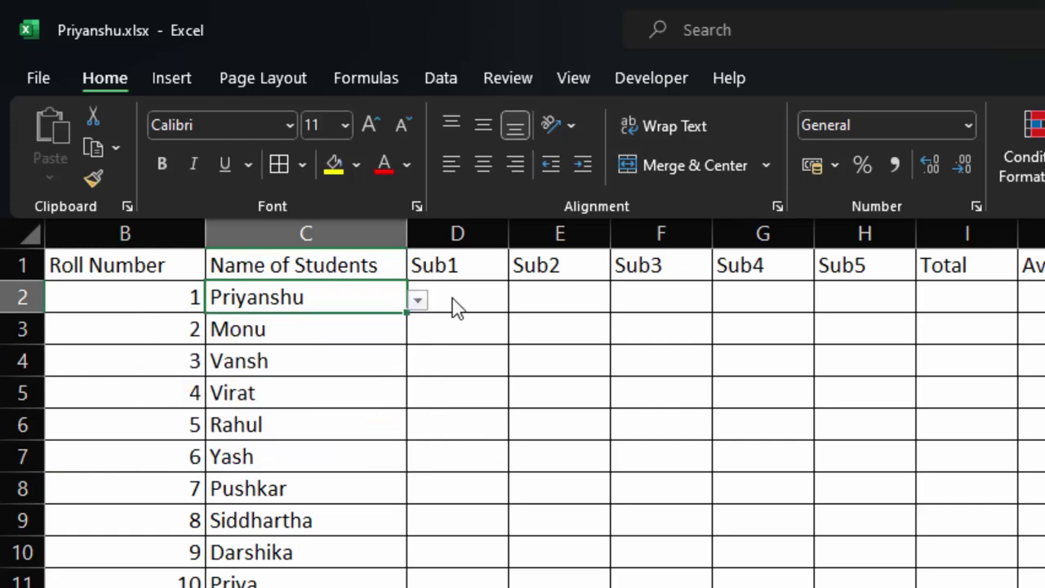
click(458, 308)
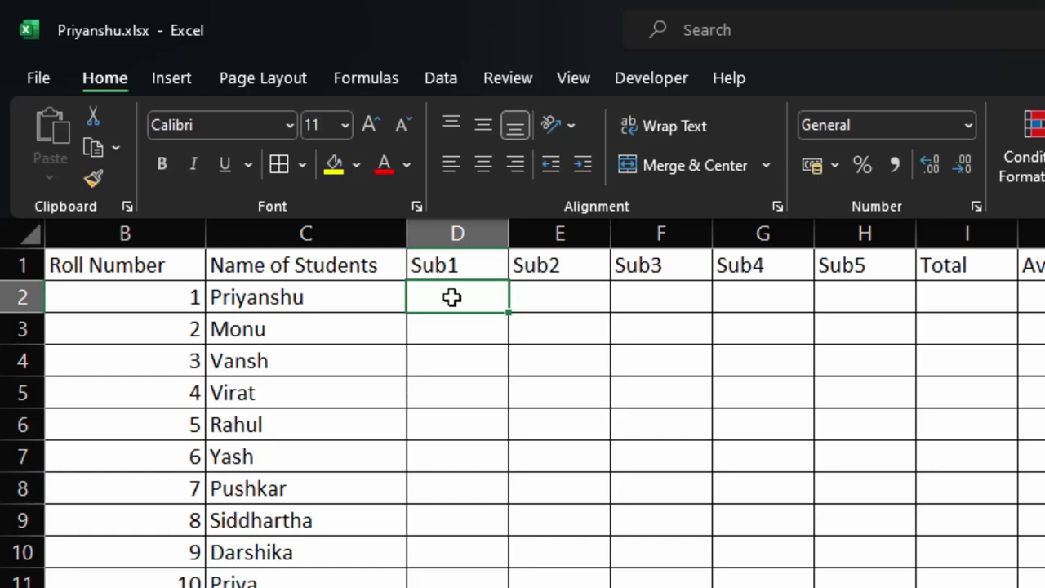
- Enter the random-mark formula =RANDBETWEEN(6,90) in D2
text(=r)
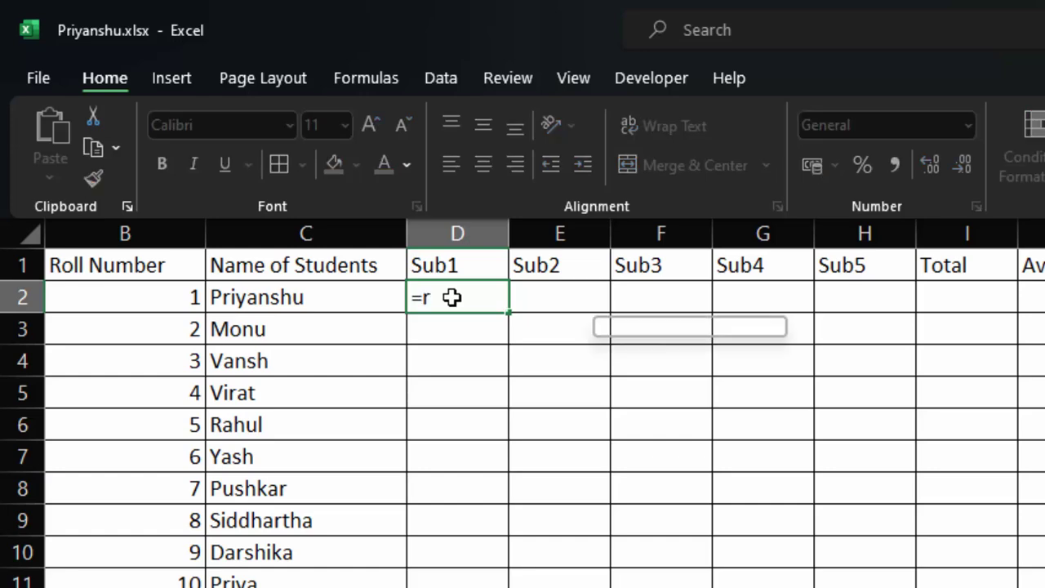
text(a)
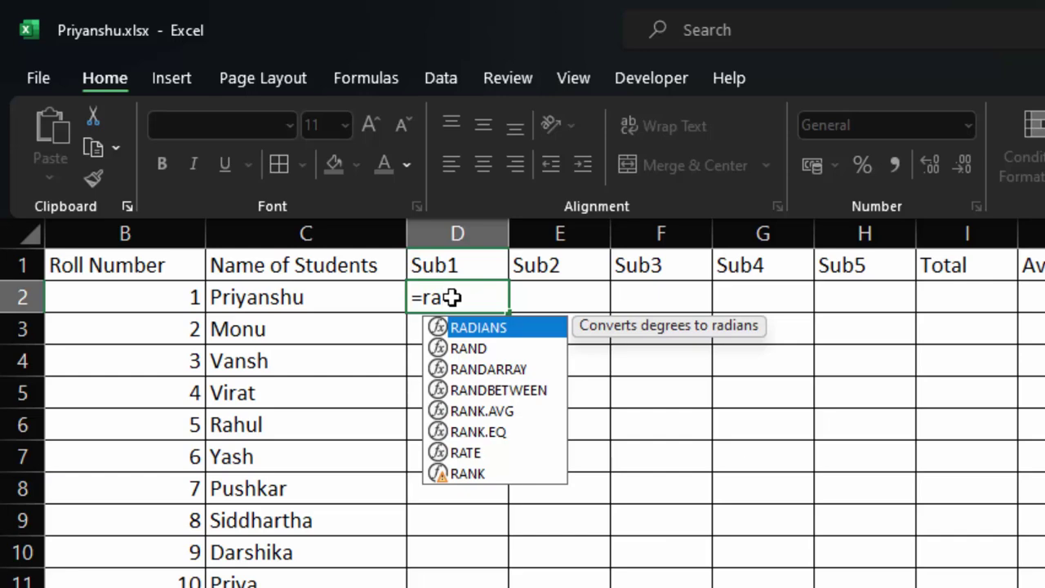
key(Down)
key(Down)
key(Down)
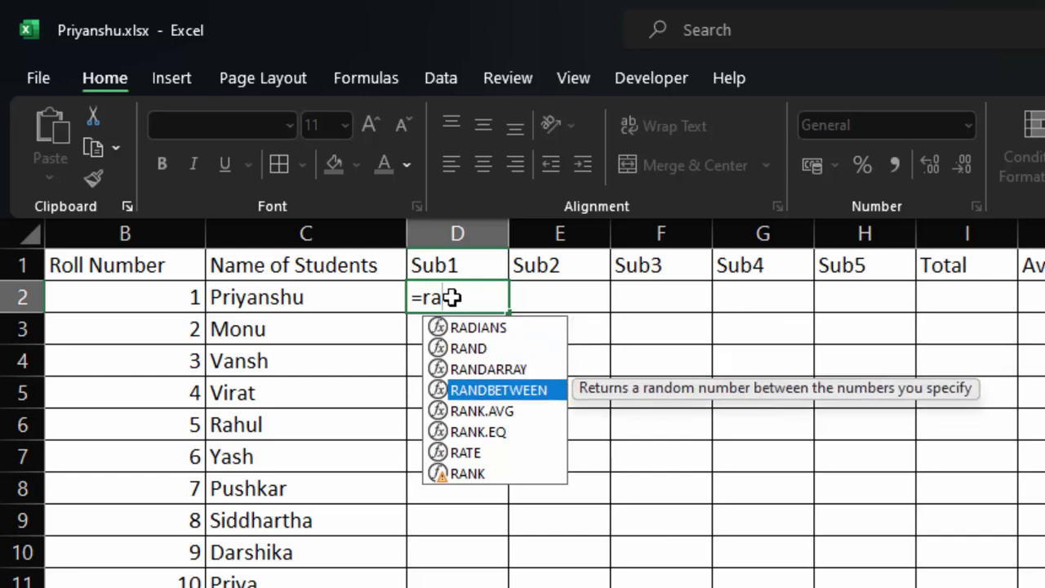
key(Tab)
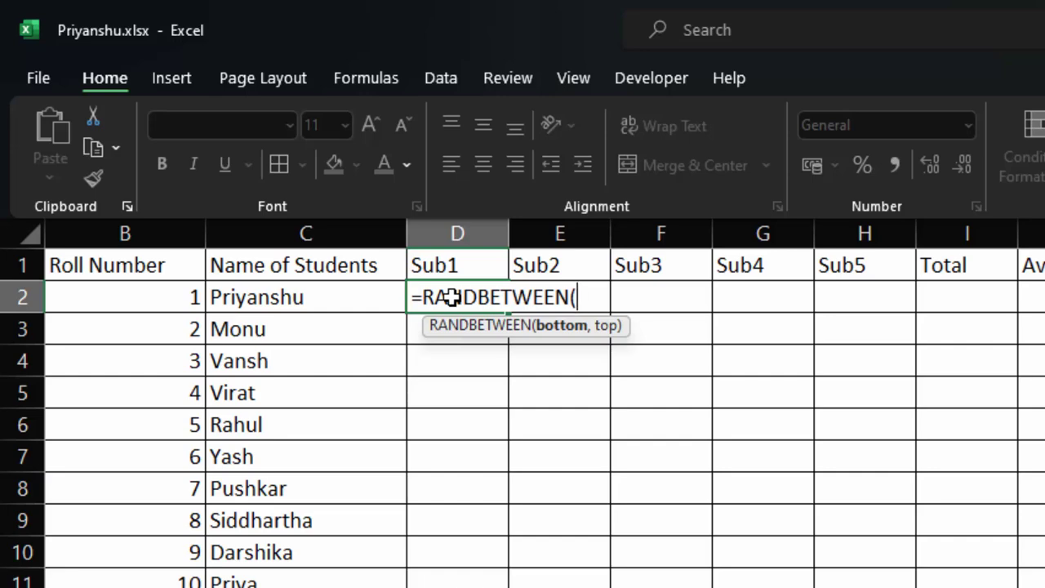
text(6)
text(,90)
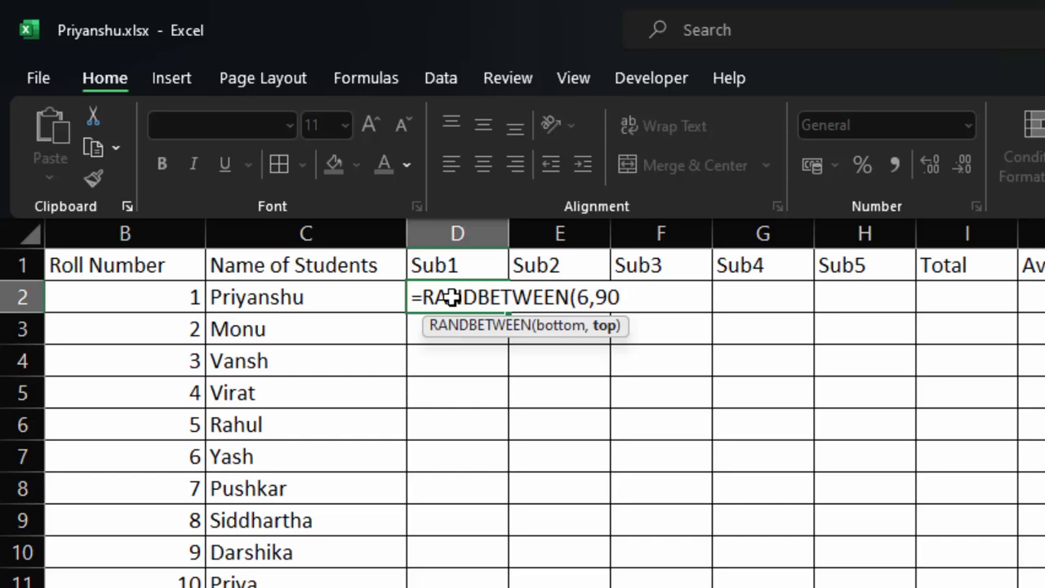
text())
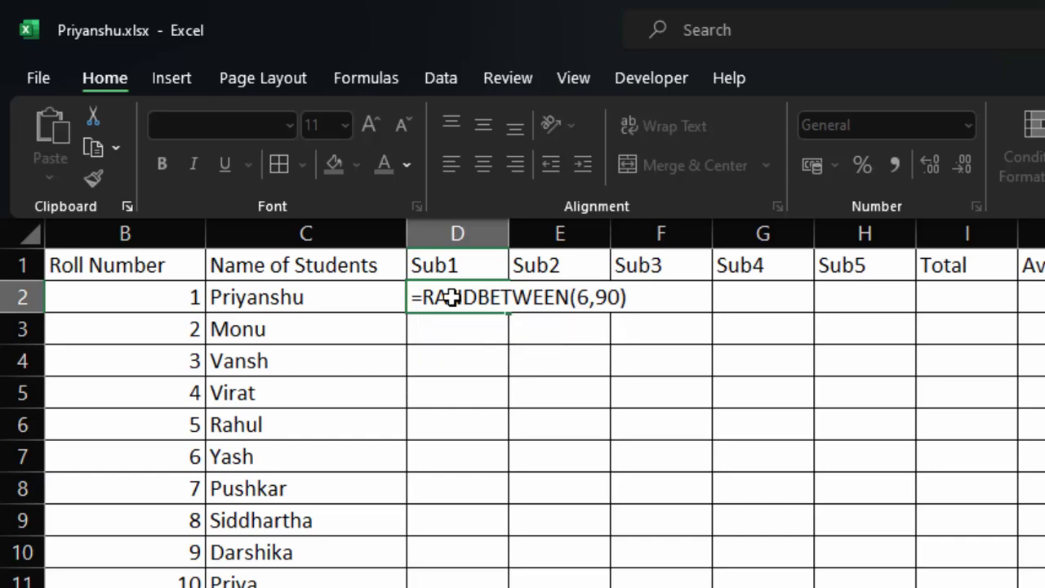
key(Return)
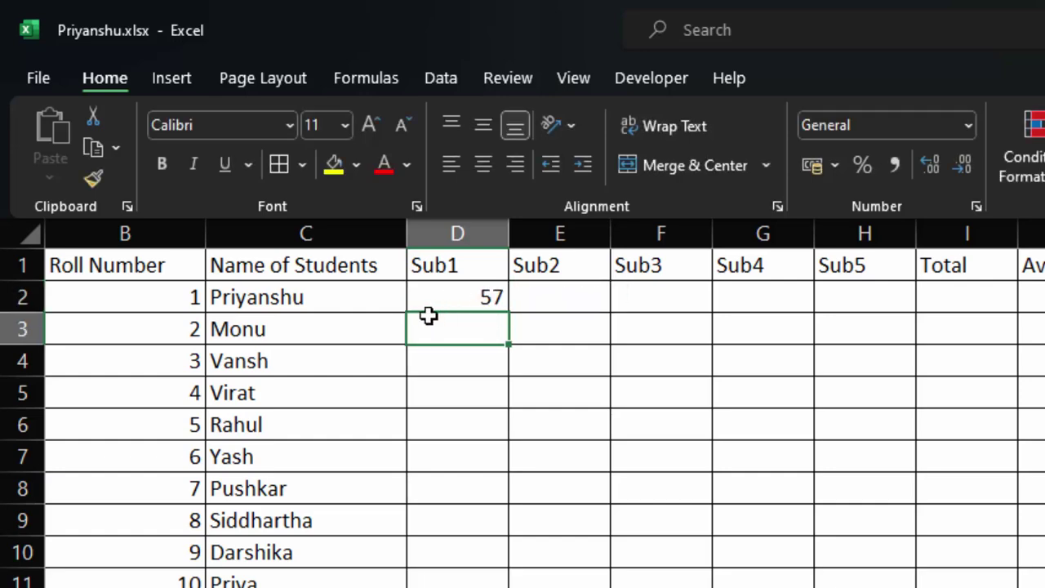
- Fill the RANDBETWEEN formula across to H2 and down to row 15
click(453, 290)
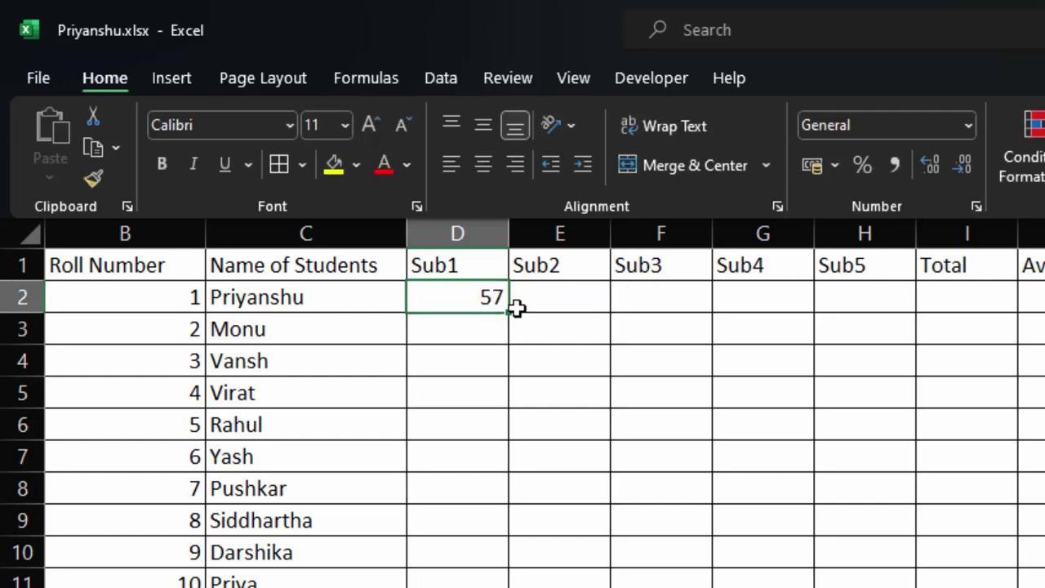
drag(511, 311, 779, 330)
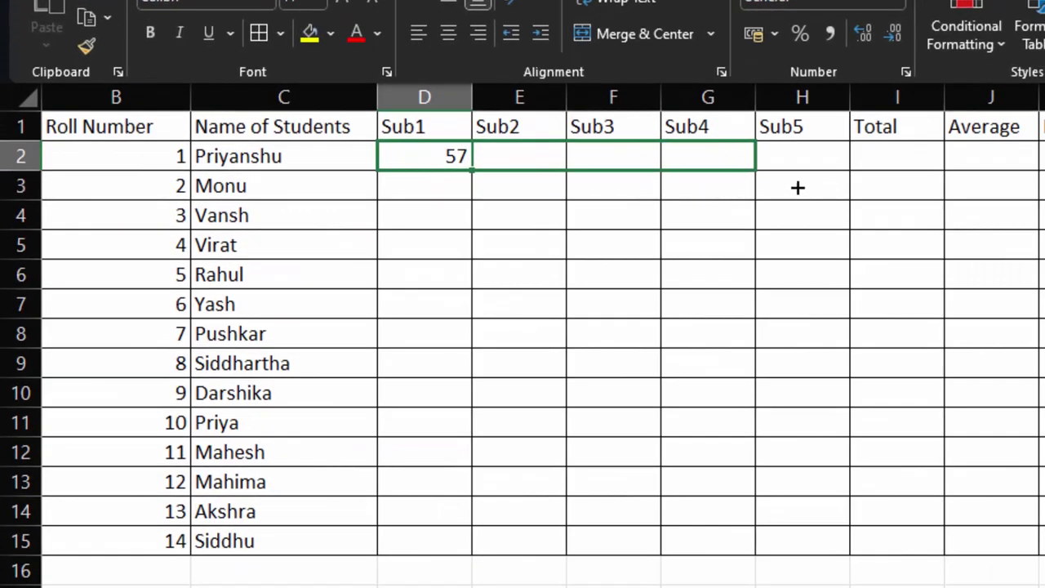
mouse_move(798, 188)
mouse_down()
mouse_move(821, 187)
mouse_move(820, 435)
mouse_move(805, 548)
mouse_up()
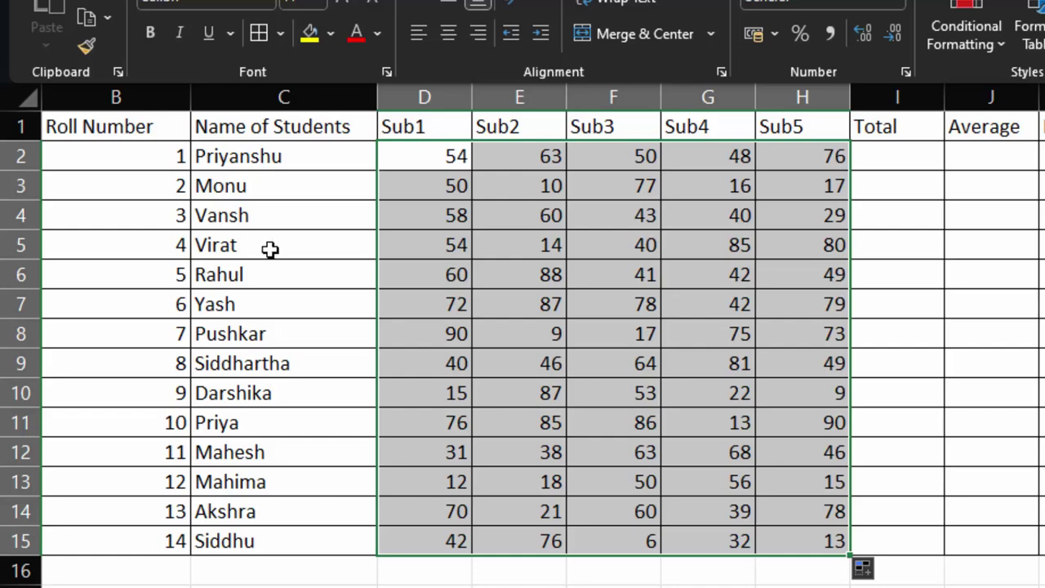
- Enter =SUM(D2:H2) in I2 to total Priyanshu's five subject marks
click(895, 165)
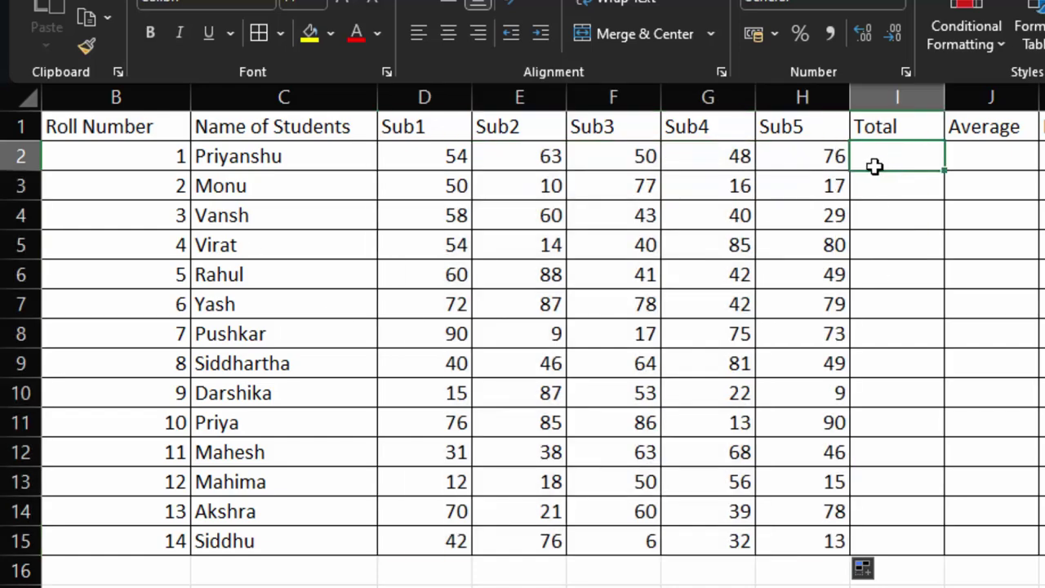
text(=)
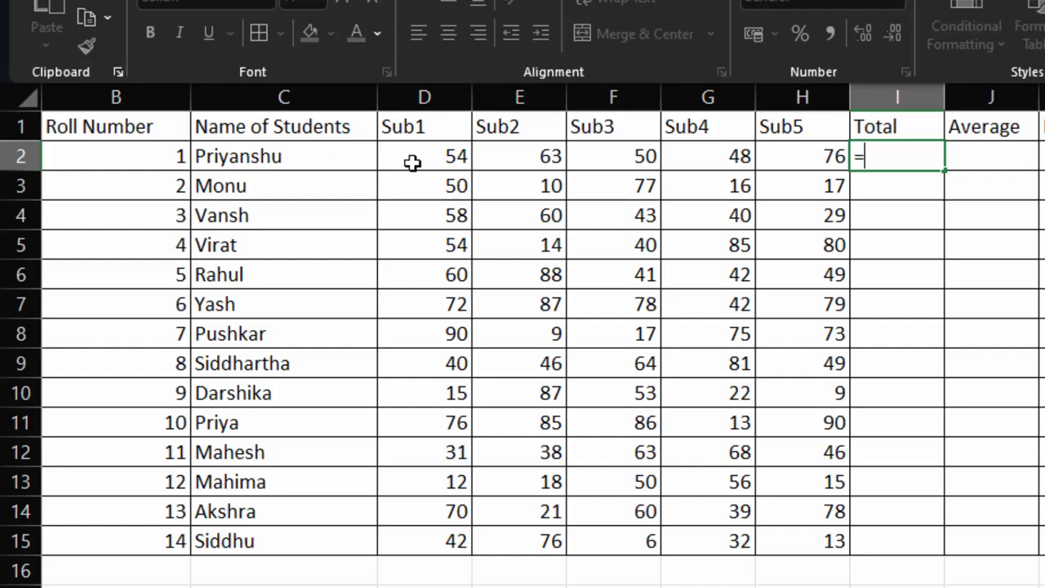
text(su)
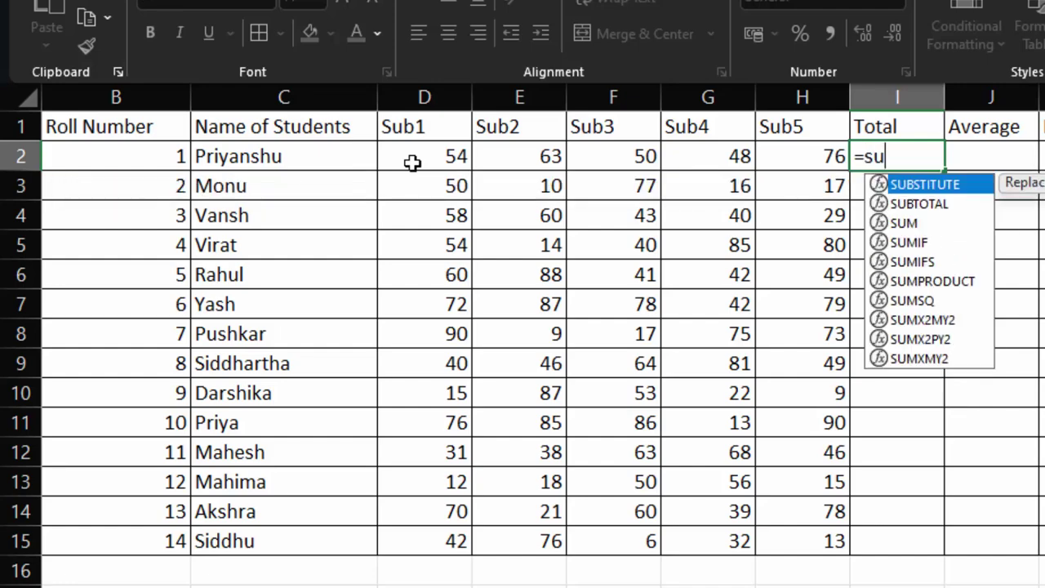
text(m)
key(Tab)
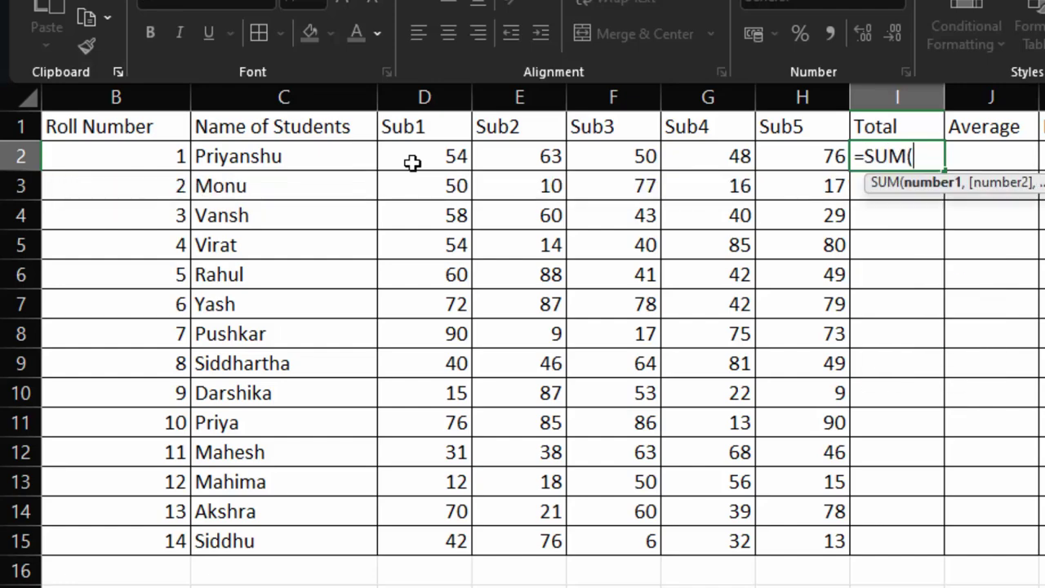
drag(412, 163, 784, 156)
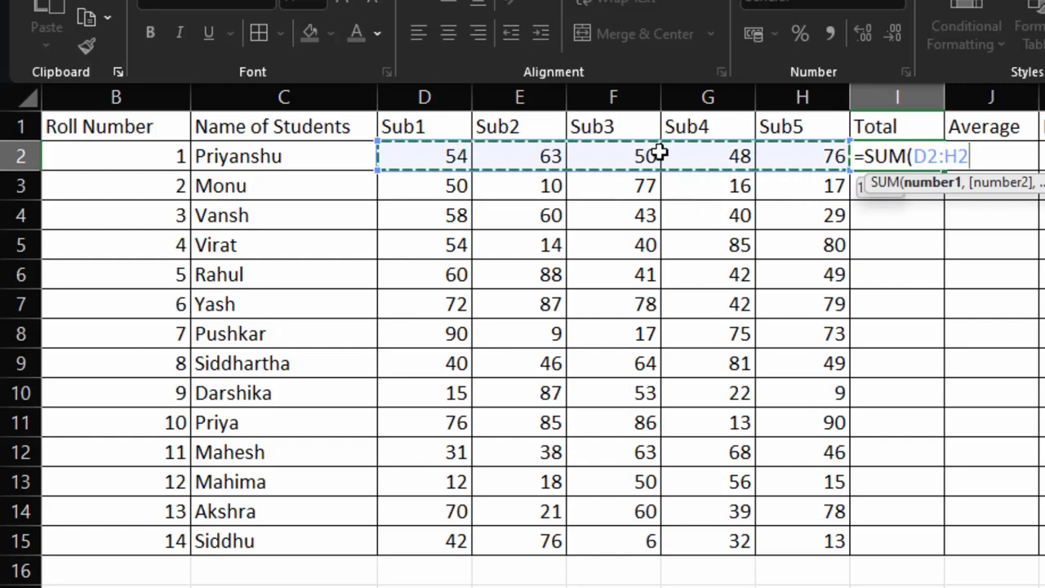
text())
key(Return)
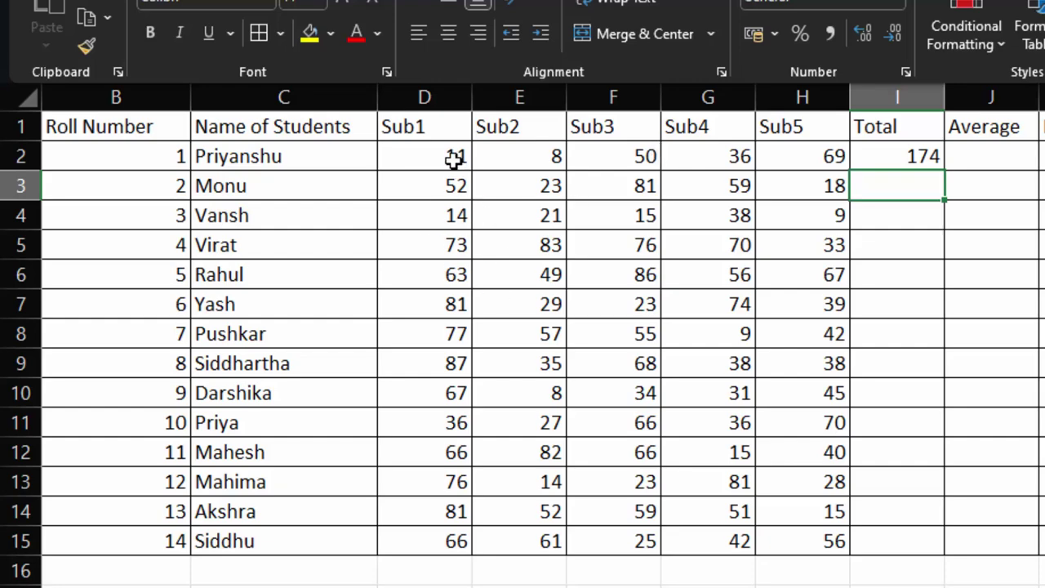
drag(455, 166, 645, 322)
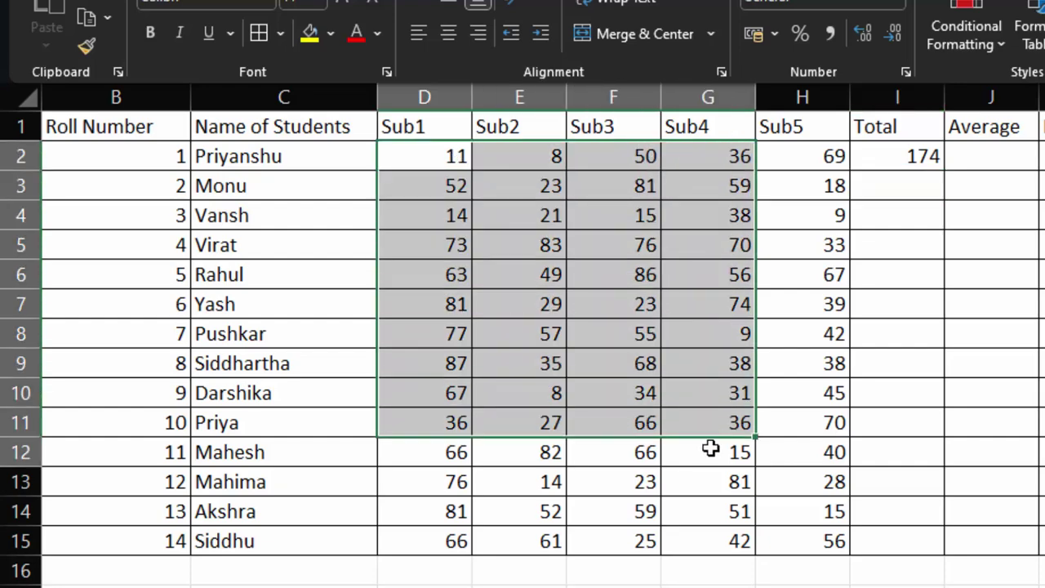
- Copy the marks block D2:H15 and paste it back as fixed values
drag(645, 323, 769, 544)
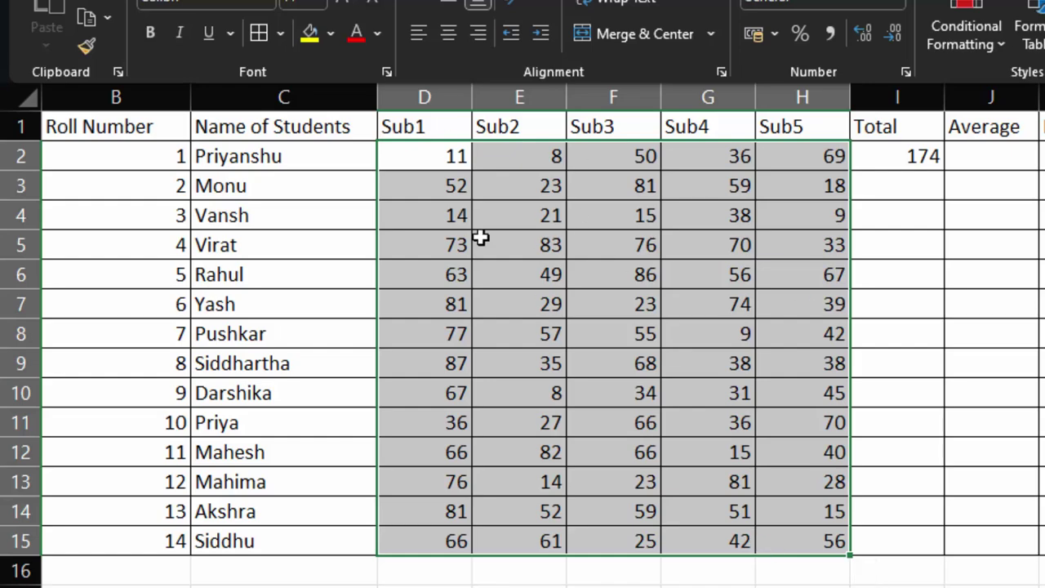
right_click(519, 258)
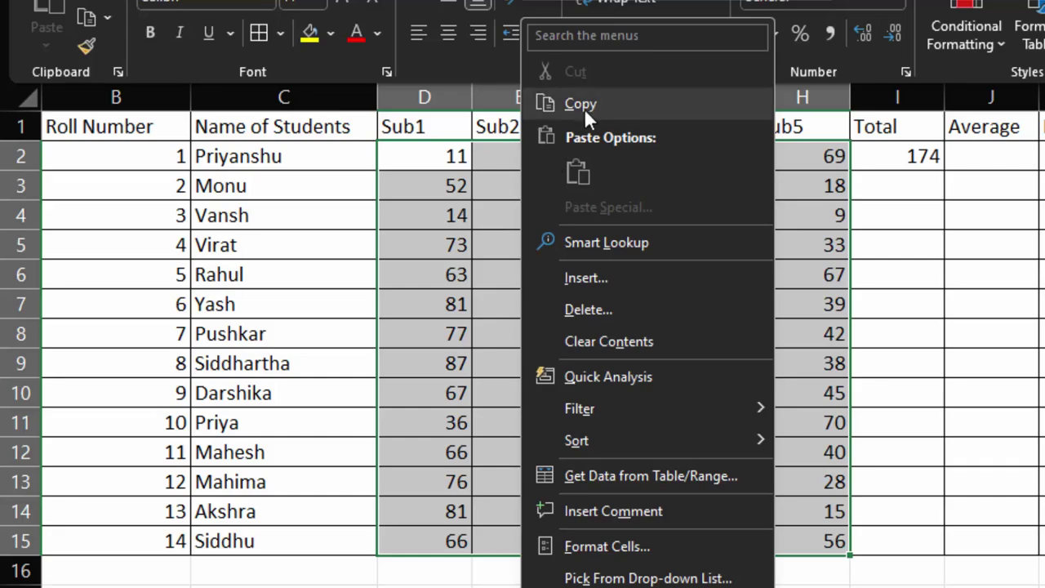
click(584, 108)
right_click(497, 237)
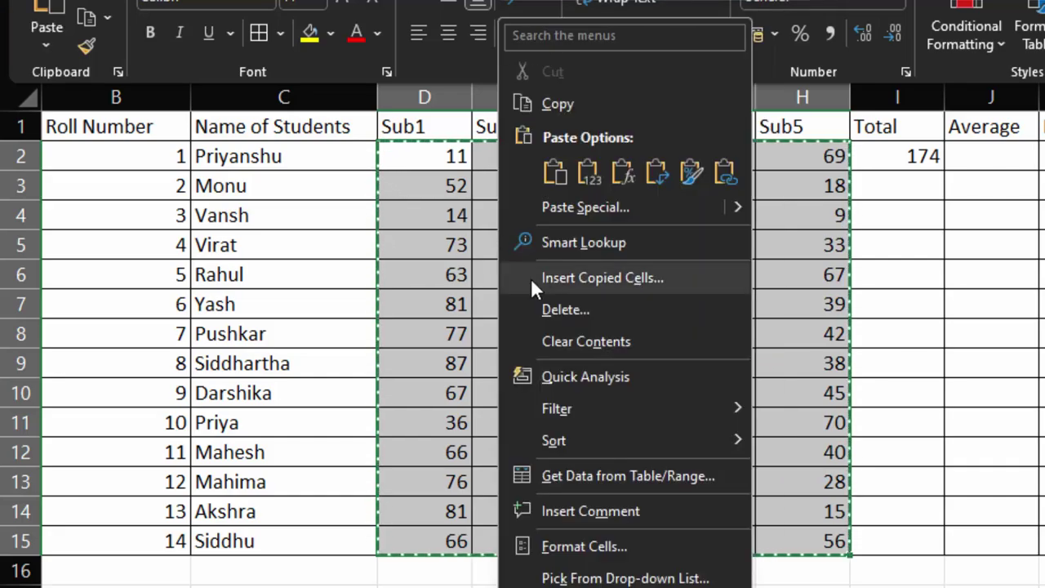
click(586, 171)
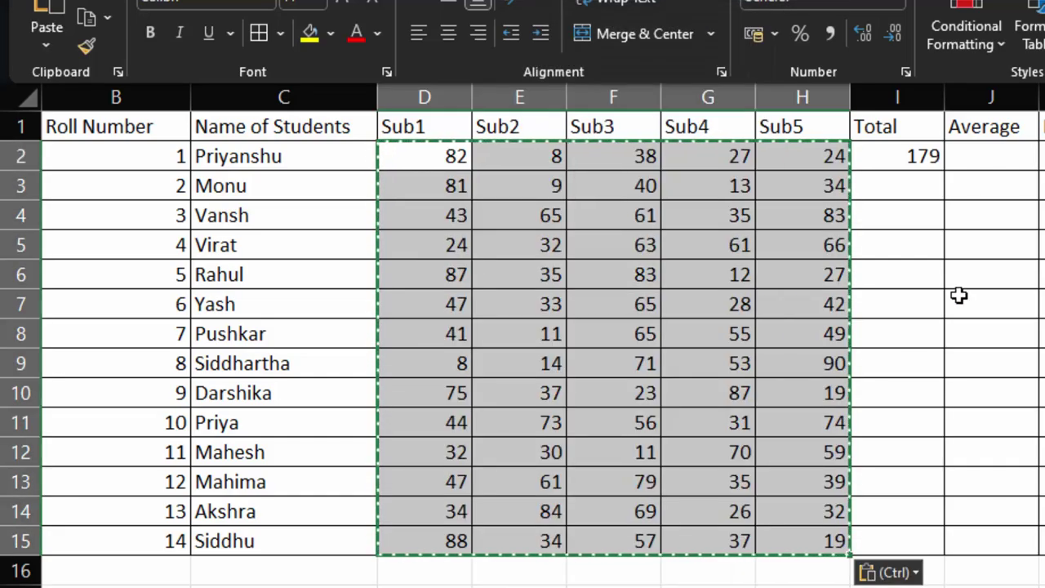
click(958, 297)
key(Left)
- Fill the Total formula from I2 down to row 15
click(921, 164)
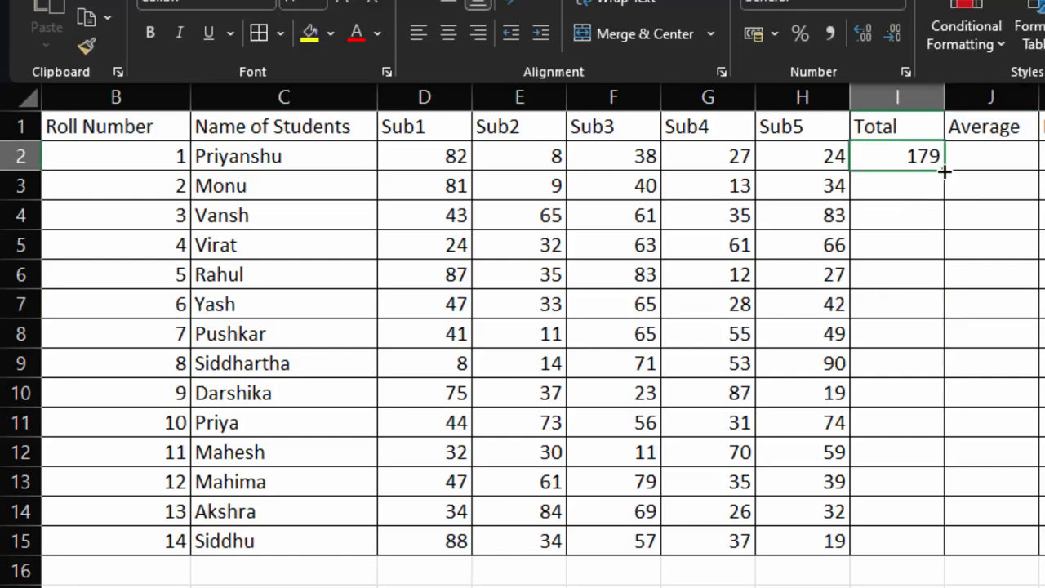
double_click(941, 173)
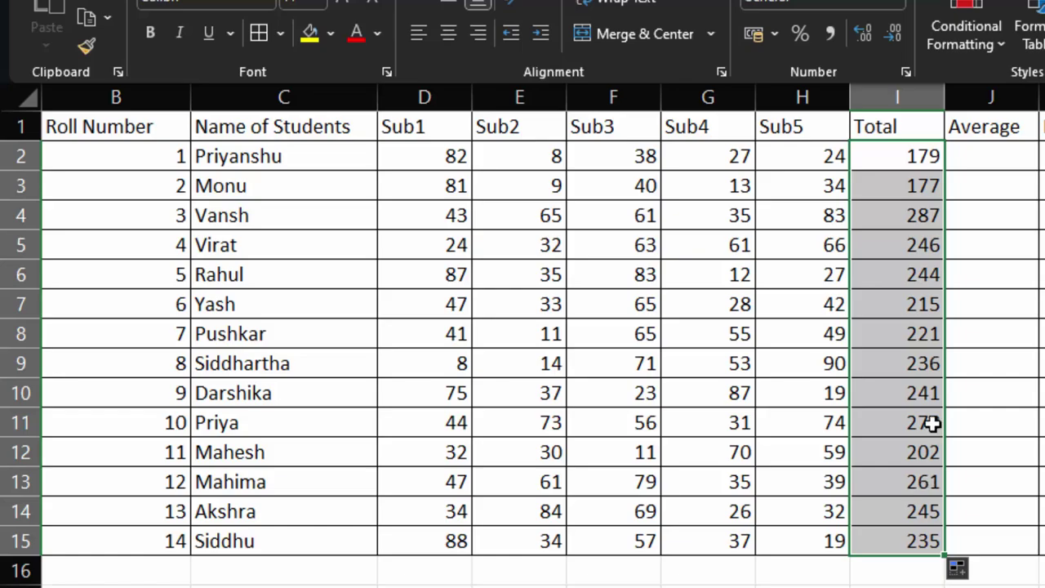
click(987, 164)
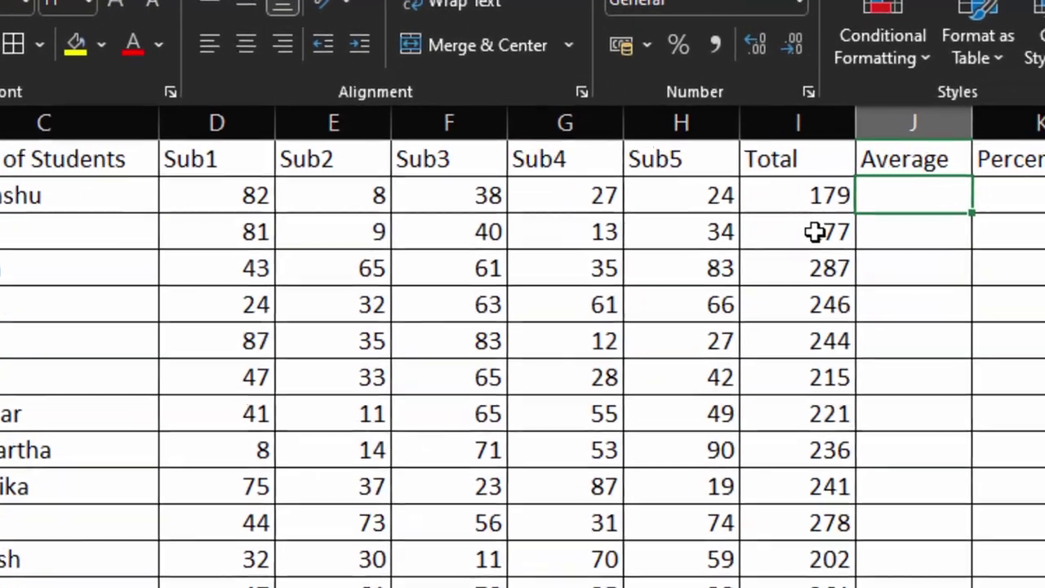
- Enter =AVERAGE(D2:H2) in J2 for the first student
text(=av)
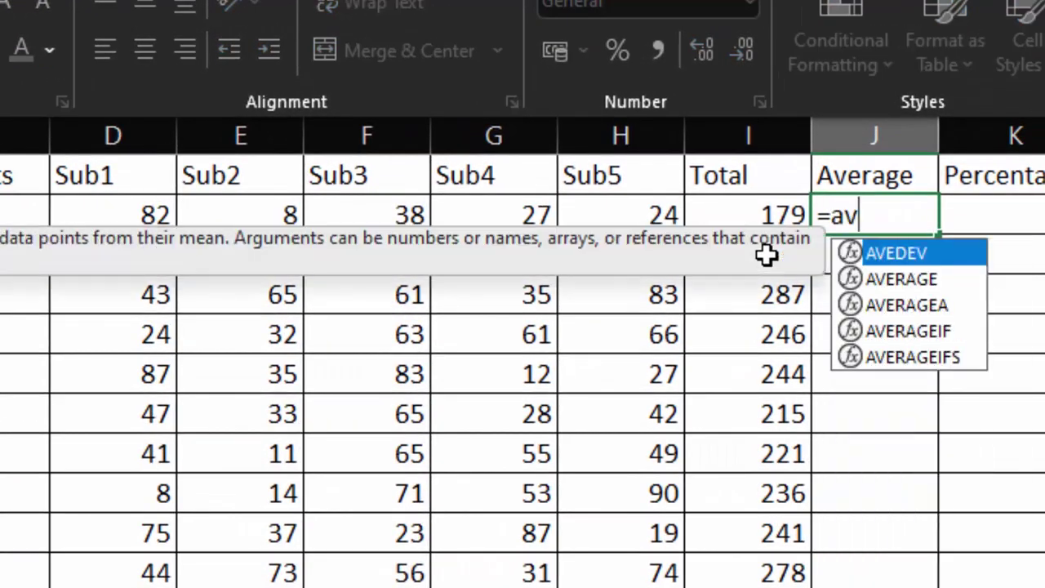
text(er)
key(Tab)
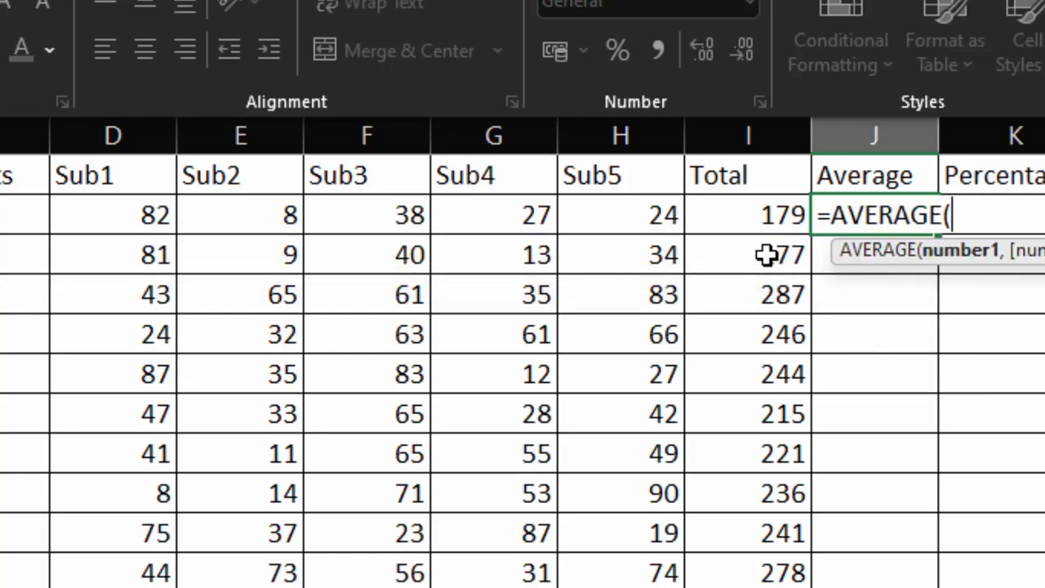
click(119, 223)
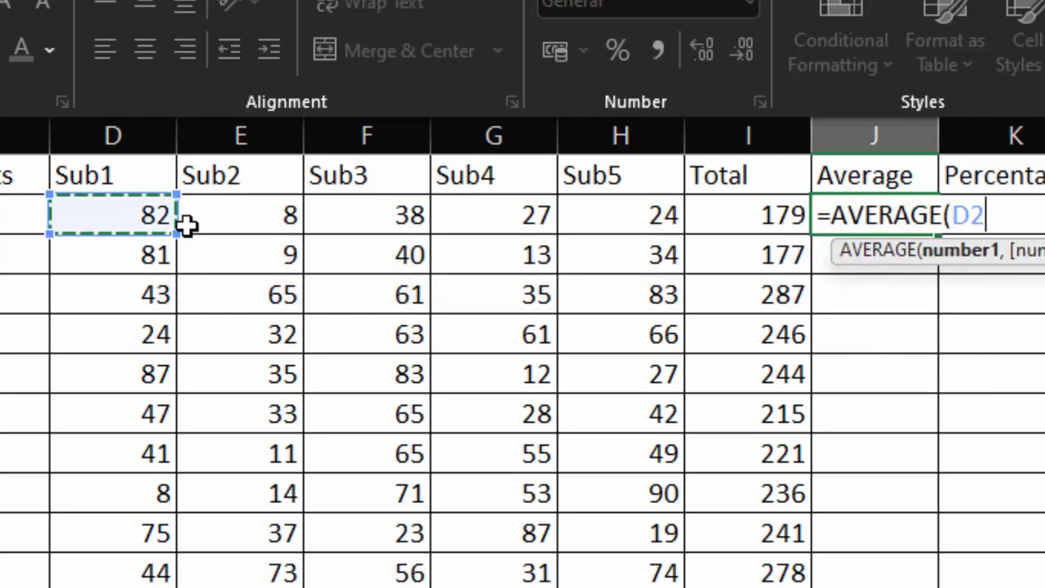
drag(187, 226, 600, 221)
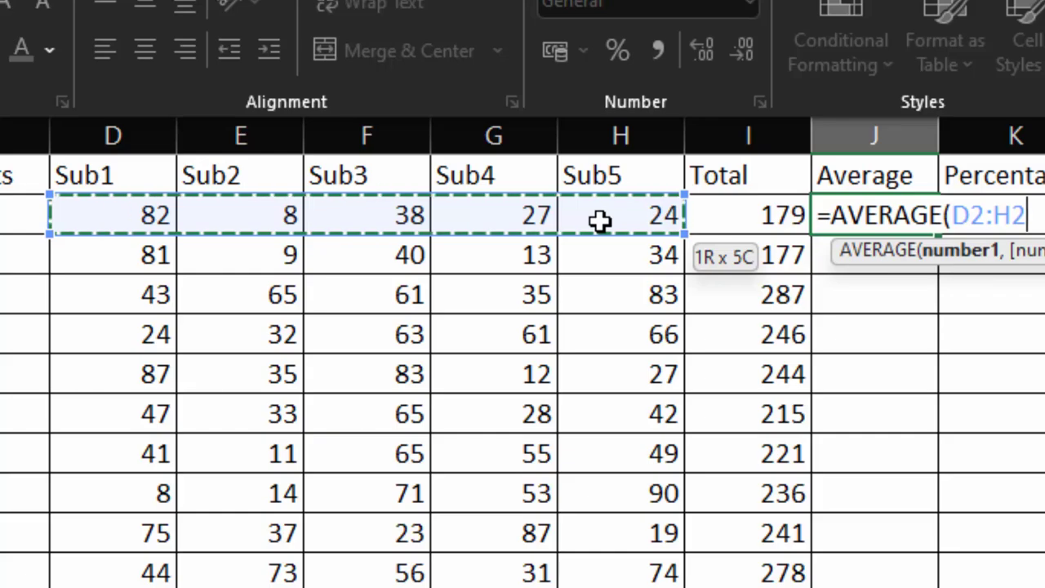
text())
key(Return)
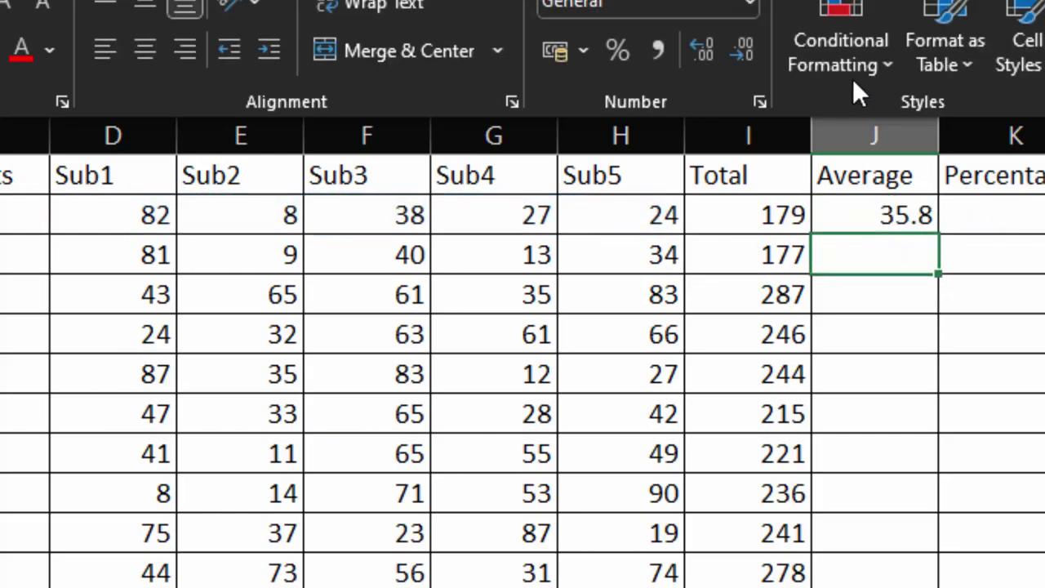
- Copy the Average formula from J2 down through row 15
click(854, 225)
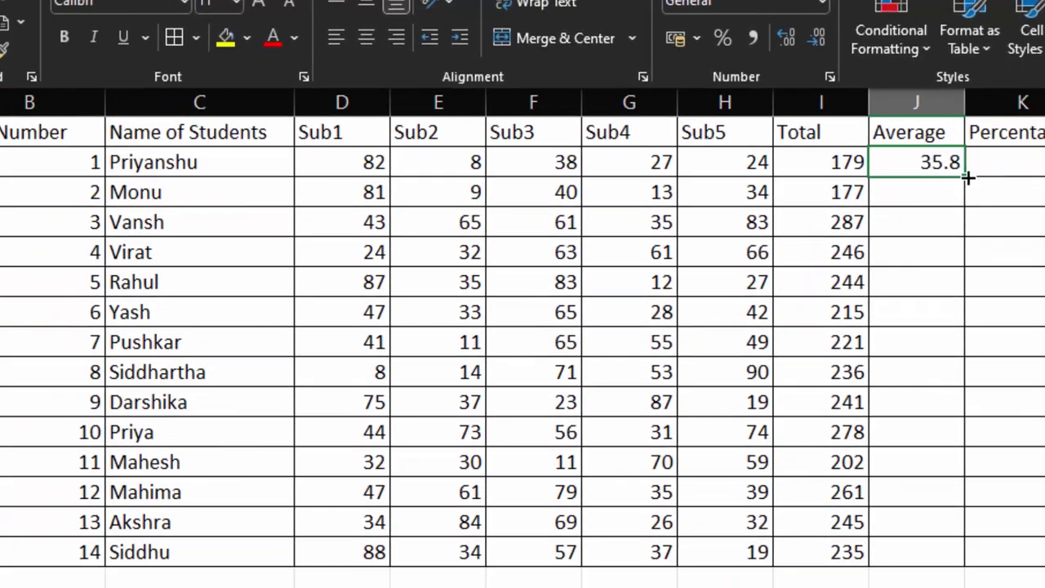
double_click(965, 174)
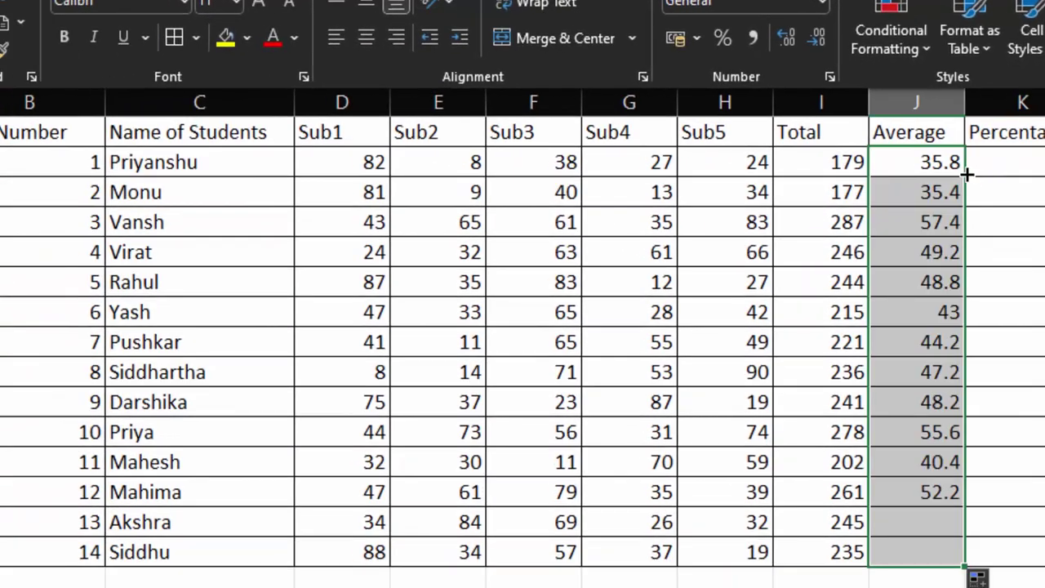
click(1027, 182)
click(1027, 169)
text(=)
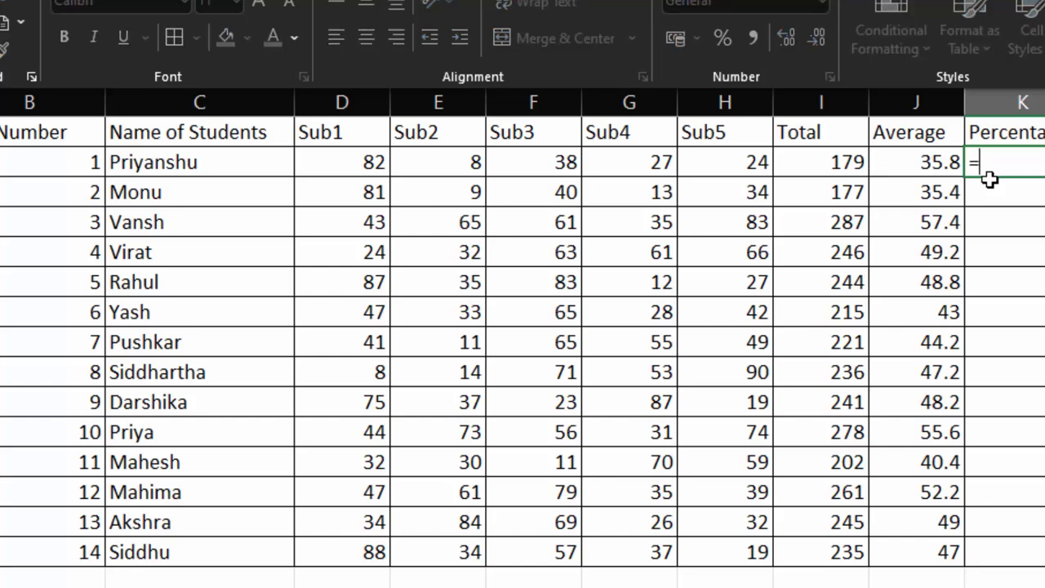
- Enter the percentage formula =I2*100/500 in K2 and fill it down the column
click(816, 160)
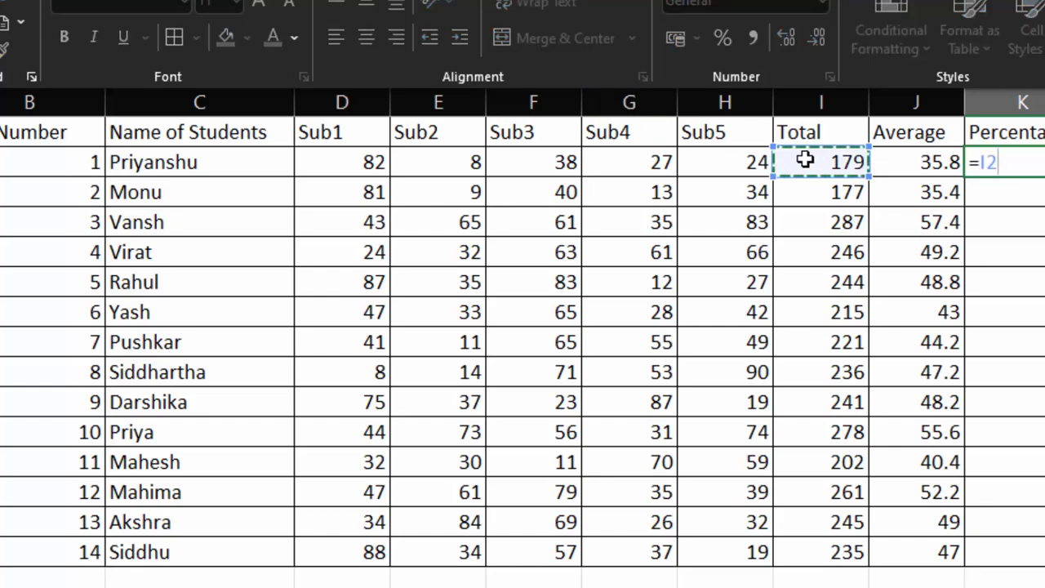
text(*)
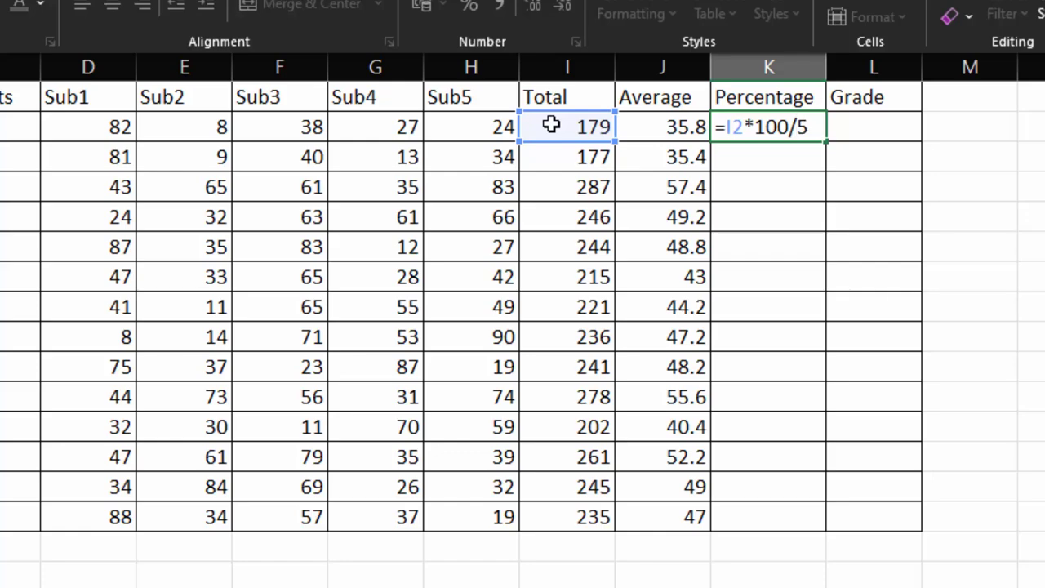
text(00)
key(Return)
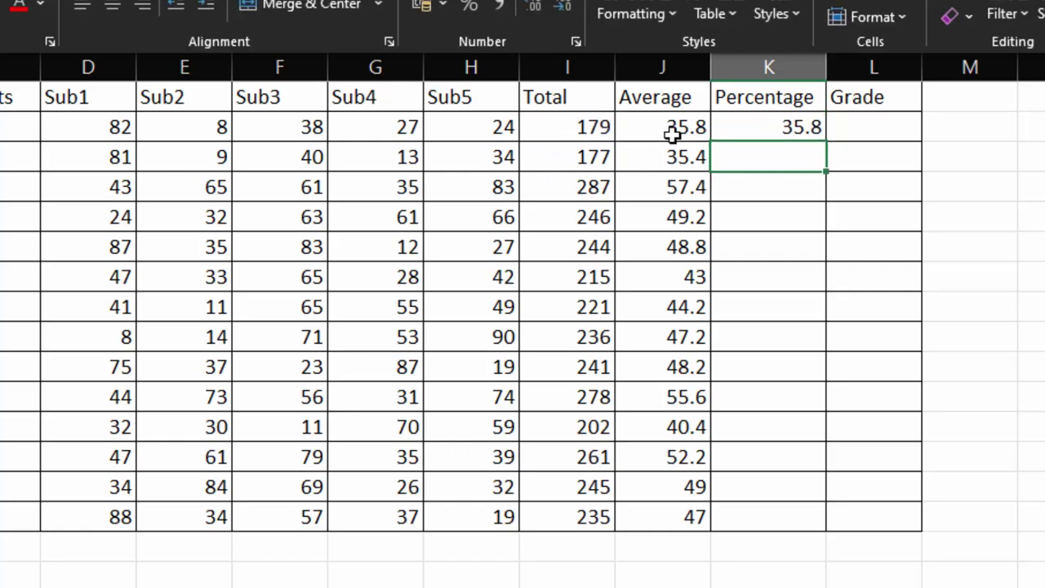
click(782, 127)
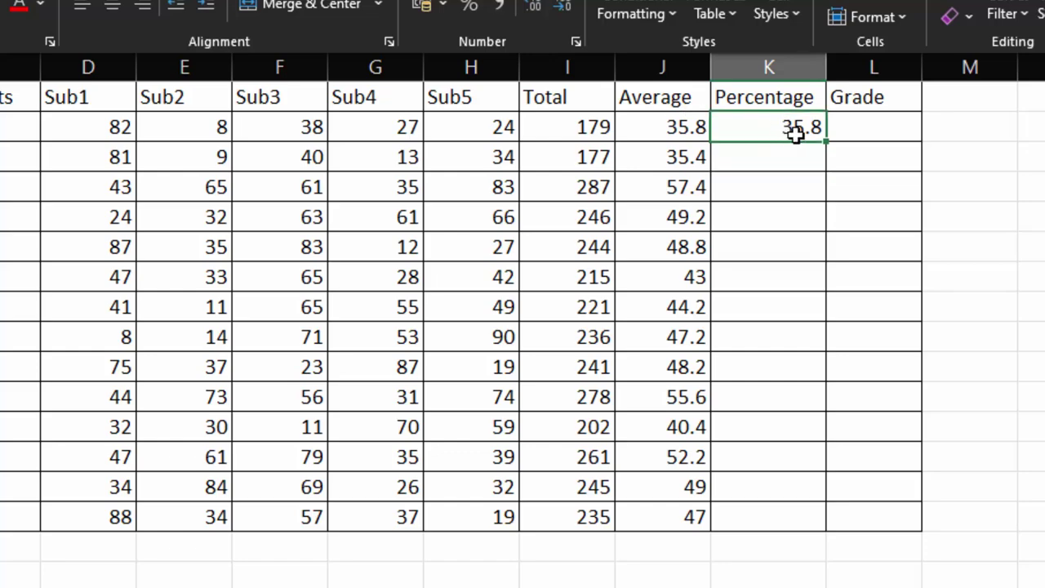
double_click(827, 144)
click(874, 127)
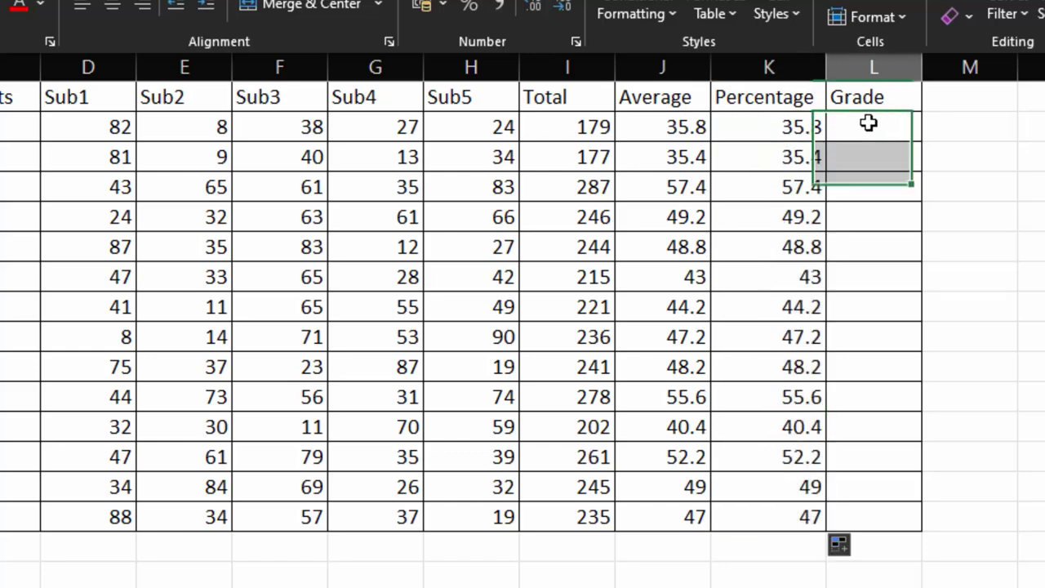
- Begin the nested IF grade formula in L2 with the S, A and B tests on J2
text(=if)
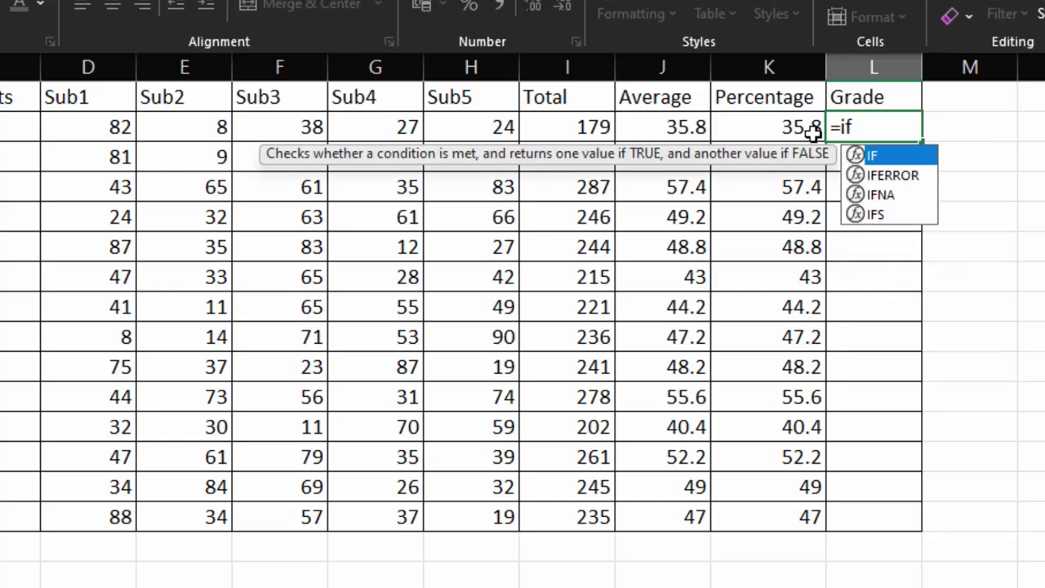
key(Tab)
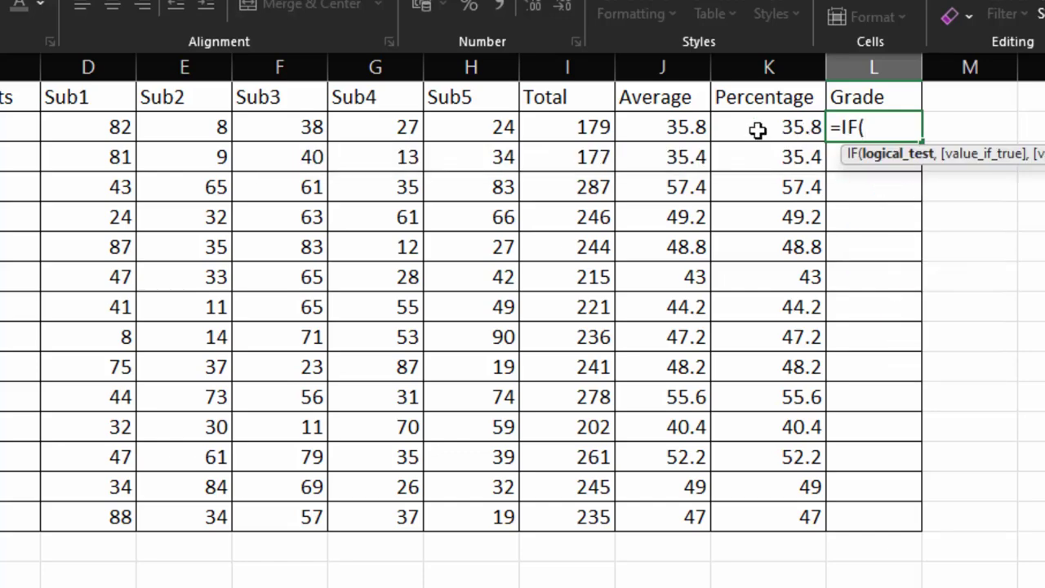
click(650, 131)
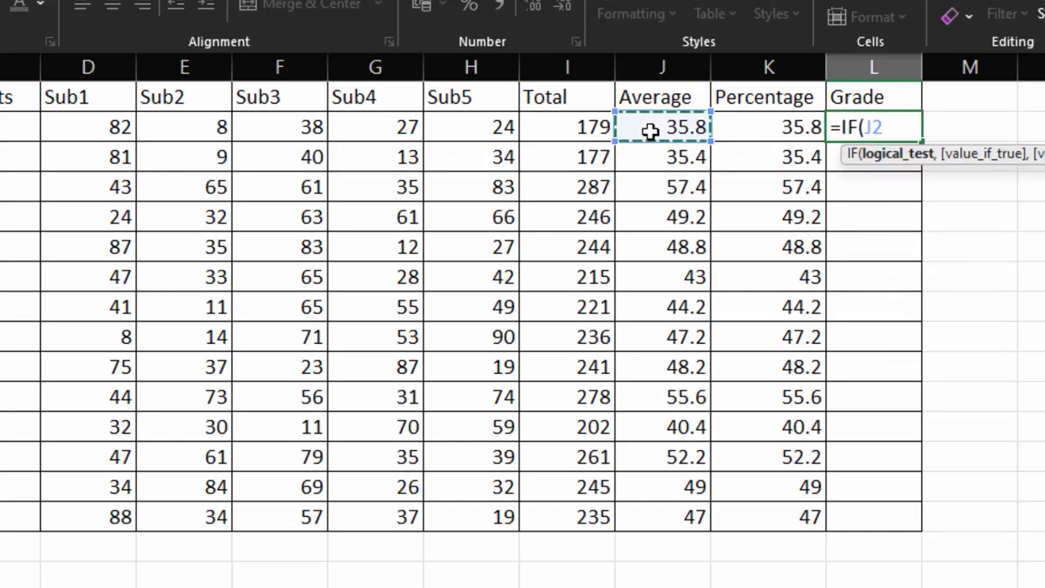
text(>=)
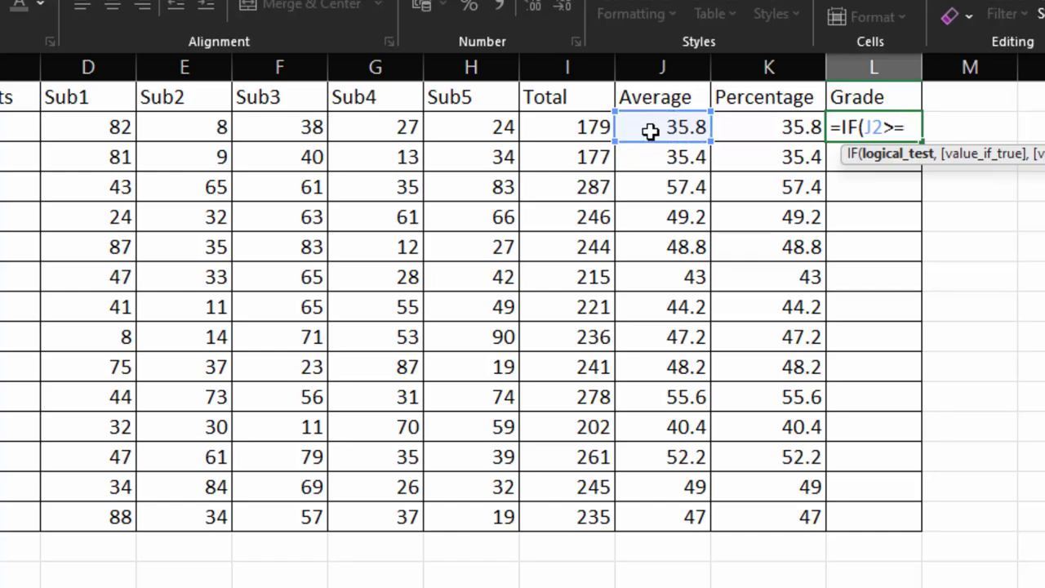
text(5,"S)
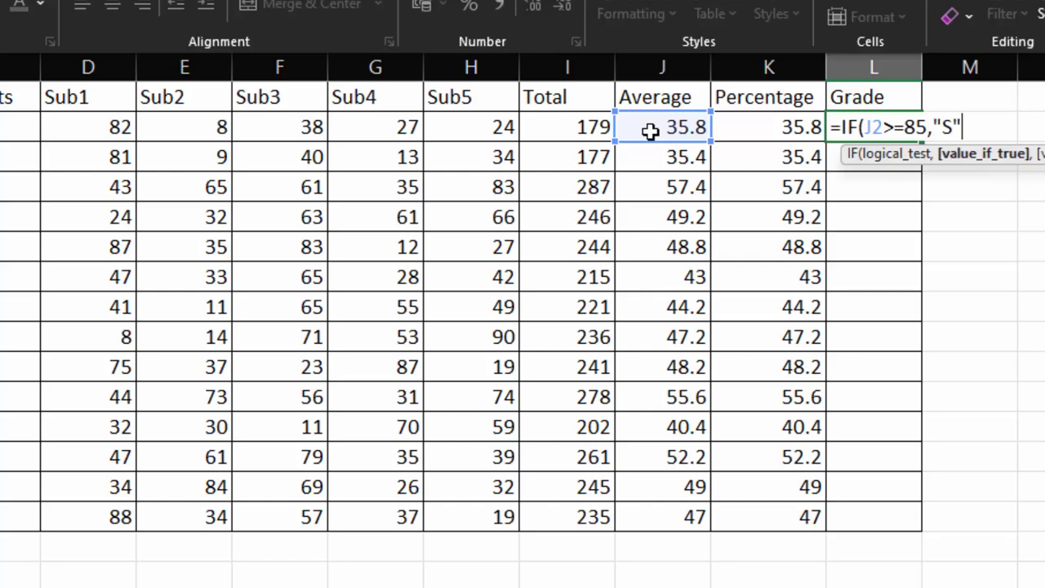
text(,if)
key(Tab)
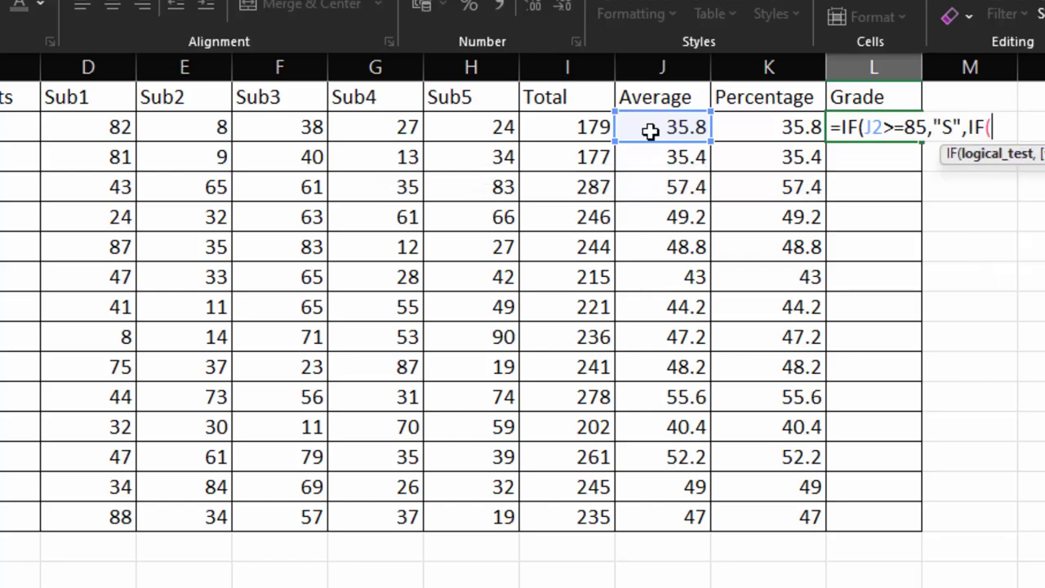
click(650, 131)
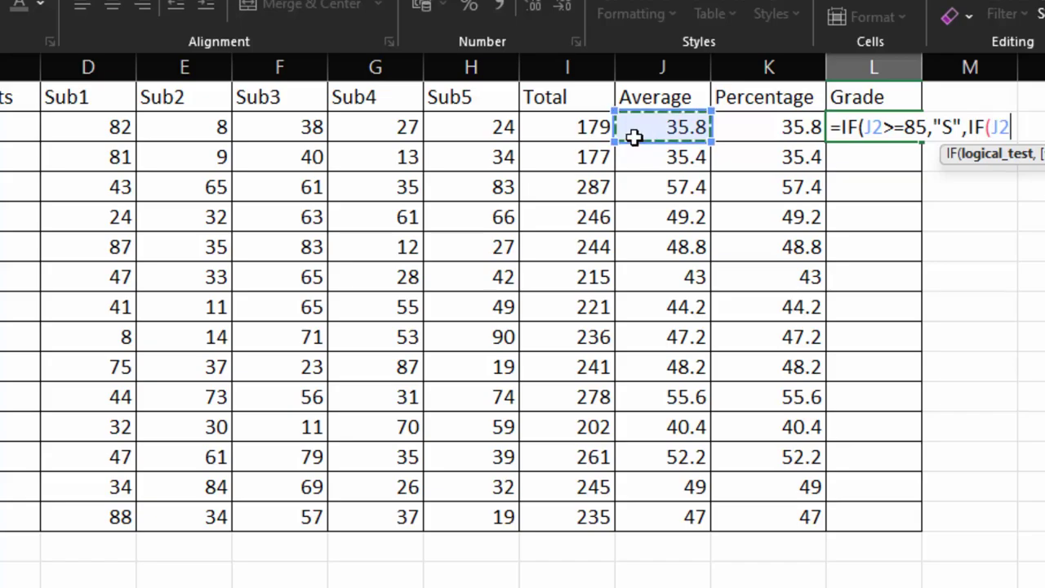
text(>=)
text(7)
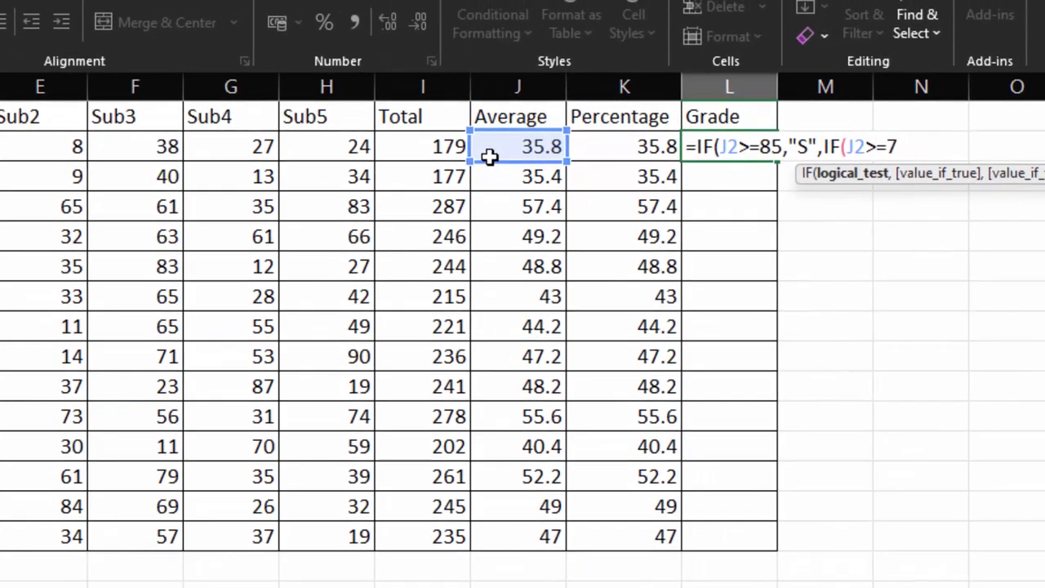
text(5,")
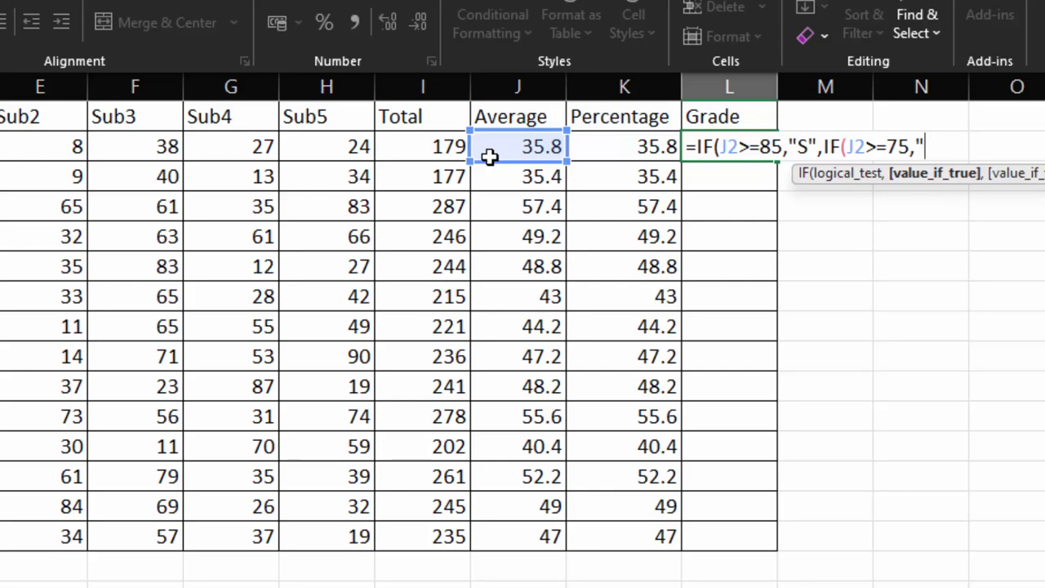
text(A",i)
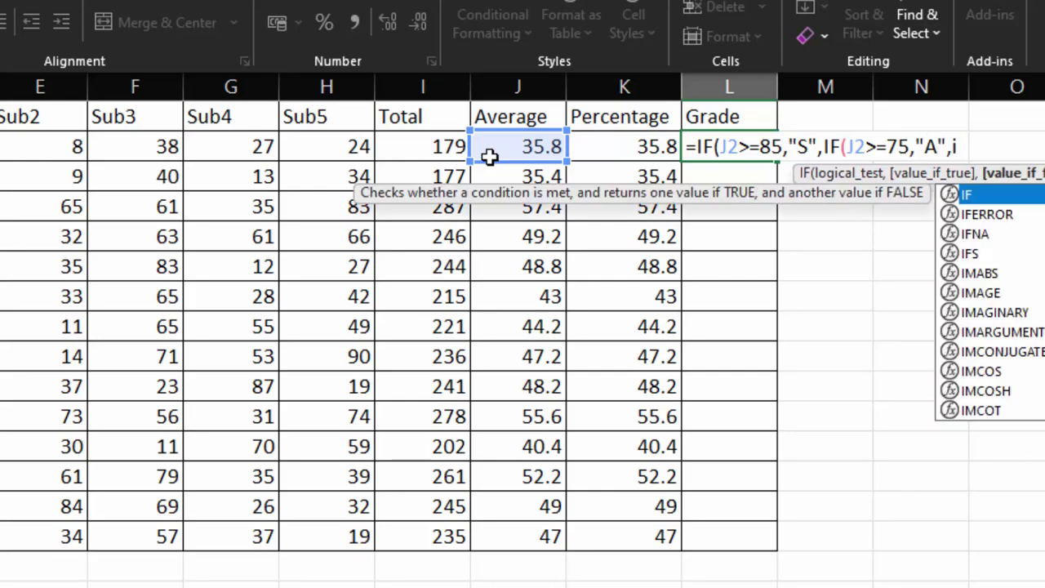
text(f)
key(Tab)
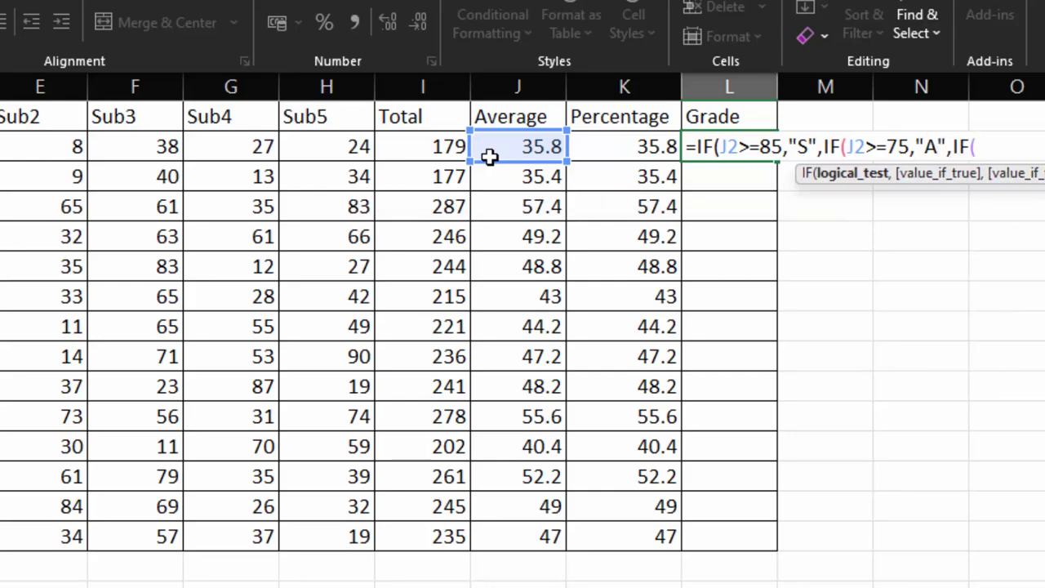
click(490, 155)
text(>=)
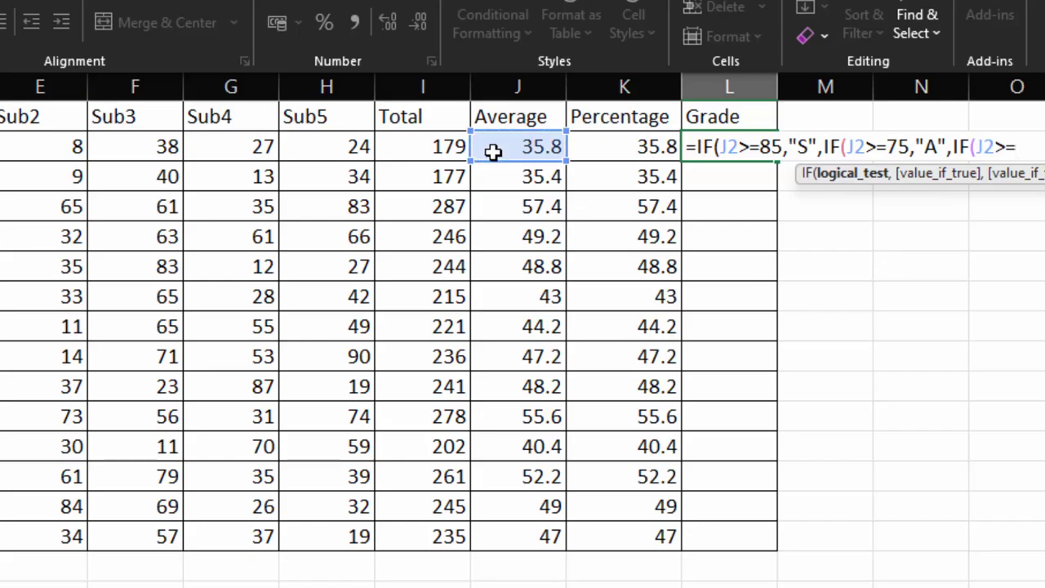
text(65,")
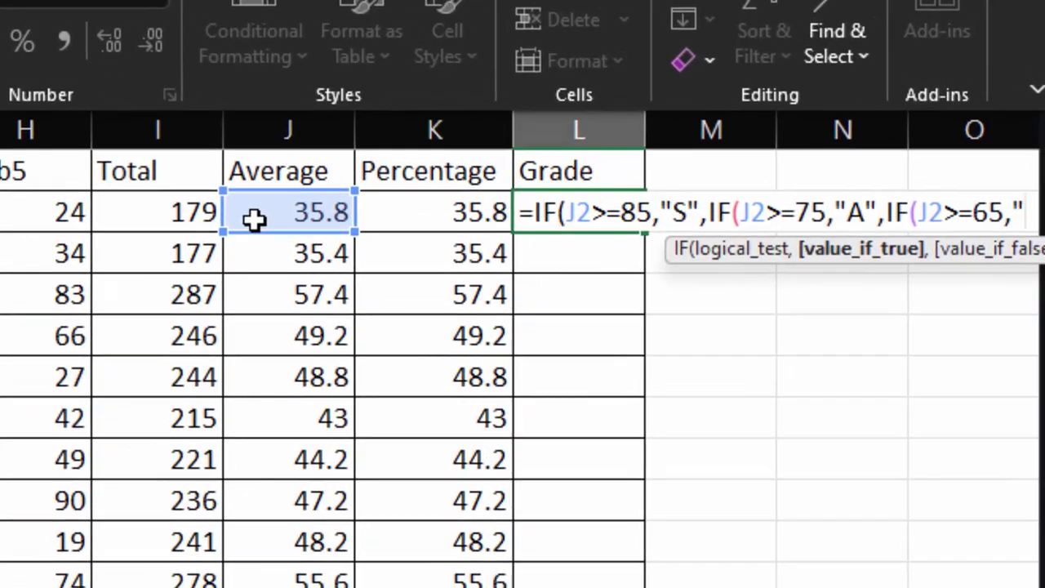
text(B")
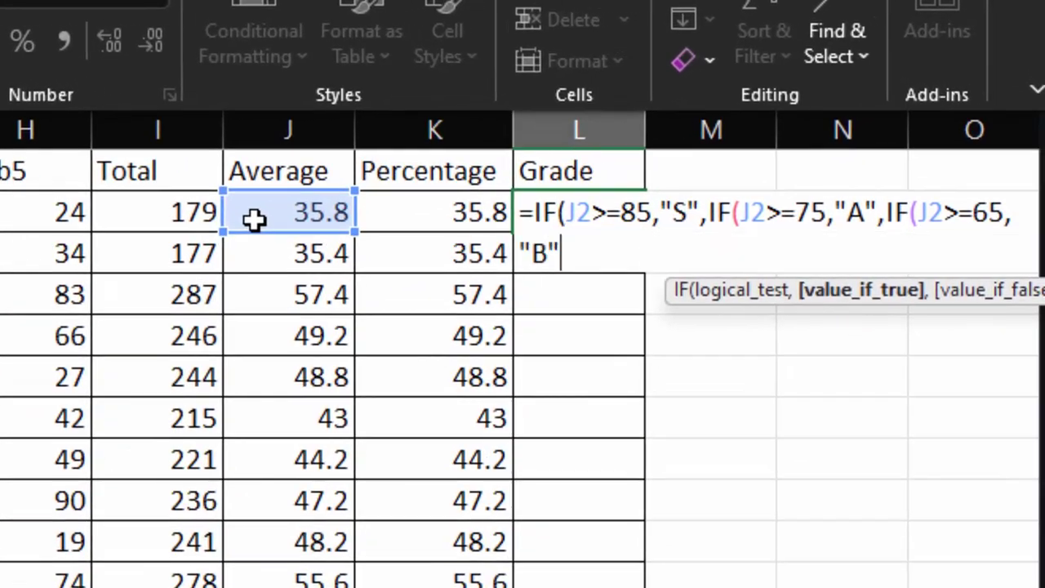
text(,if)
key(Tab)
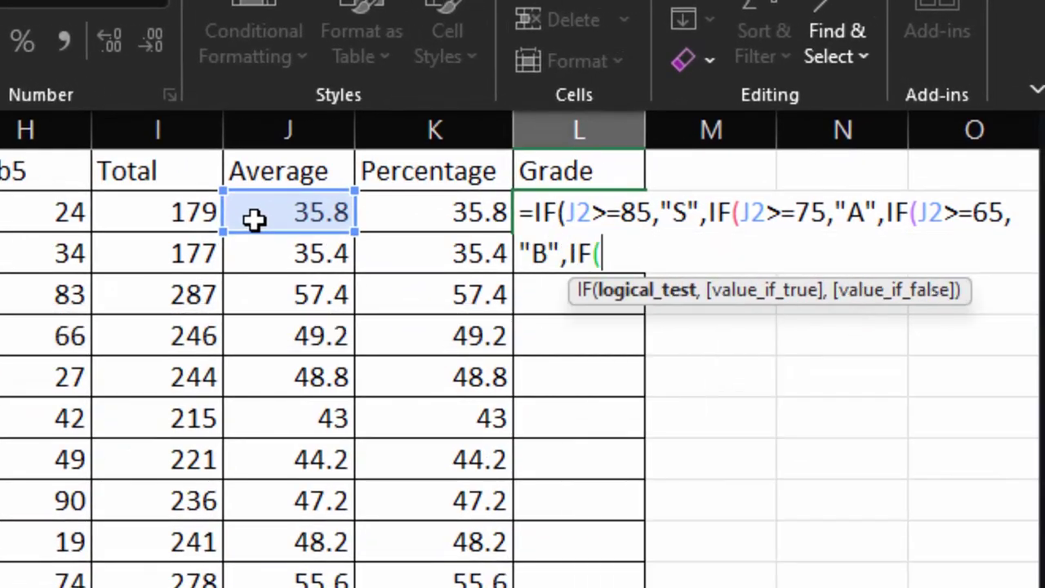
- Add the C and D (>=50) tests and the "Failed" fallback, closing the formula
click(253, 218)
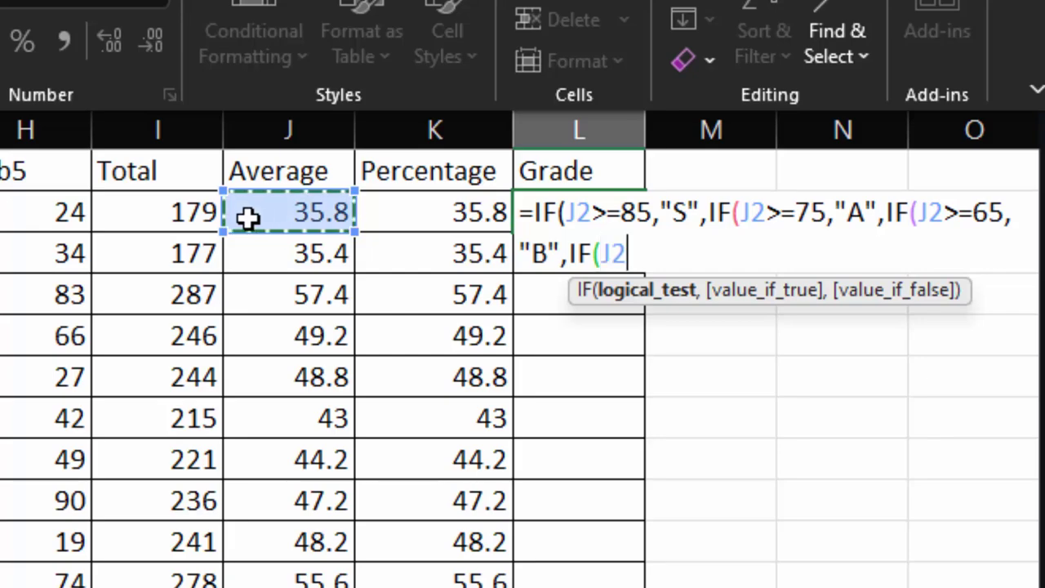
text(>=)
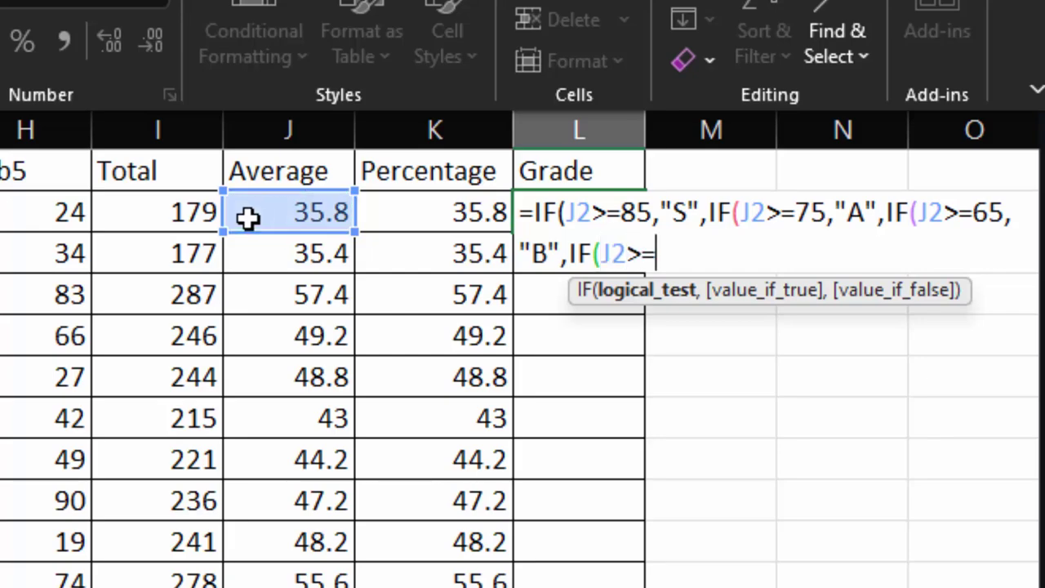
text(55)
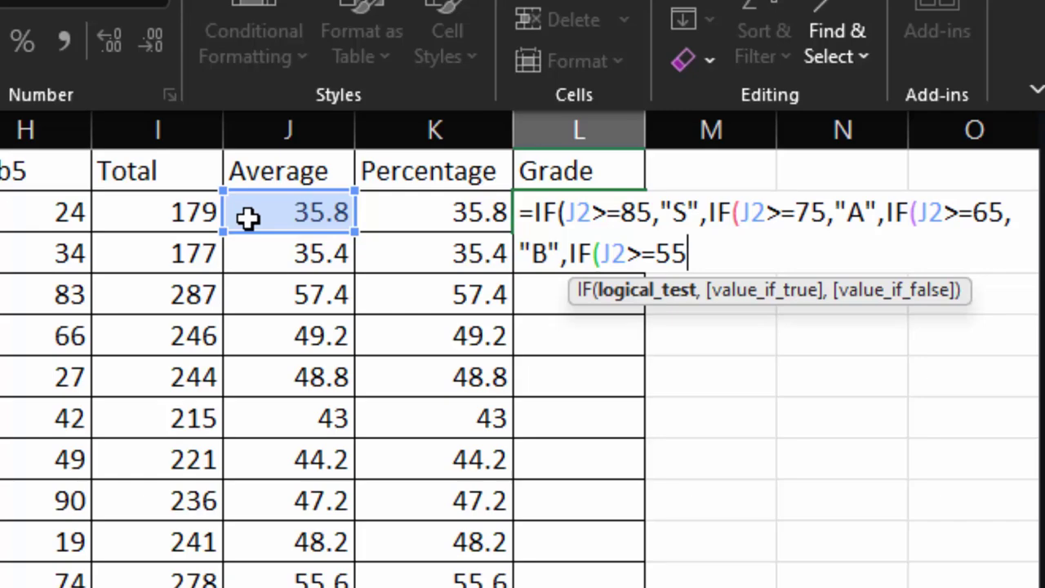
text(,")
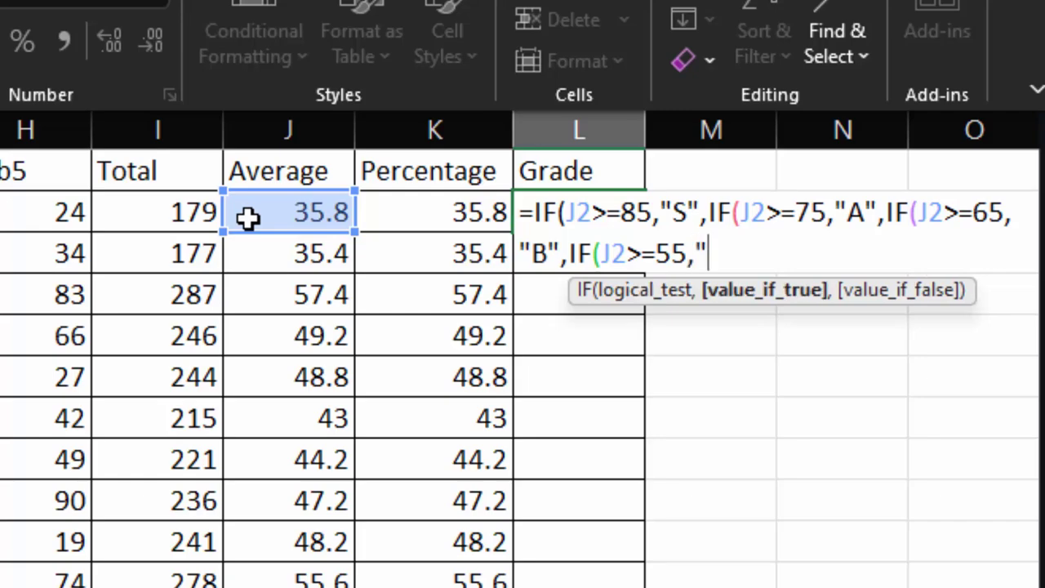
text(C",)
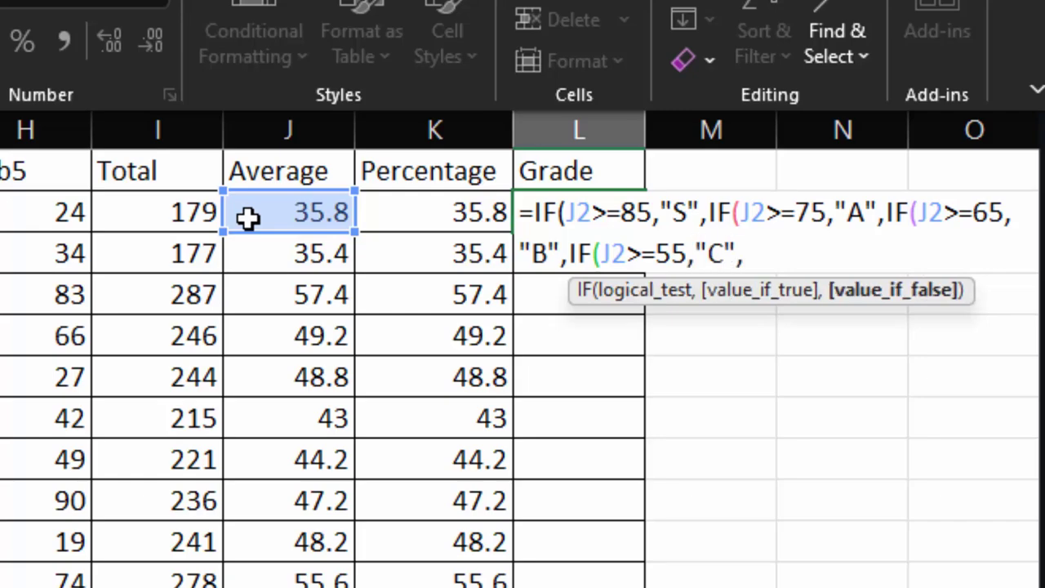
text(if()
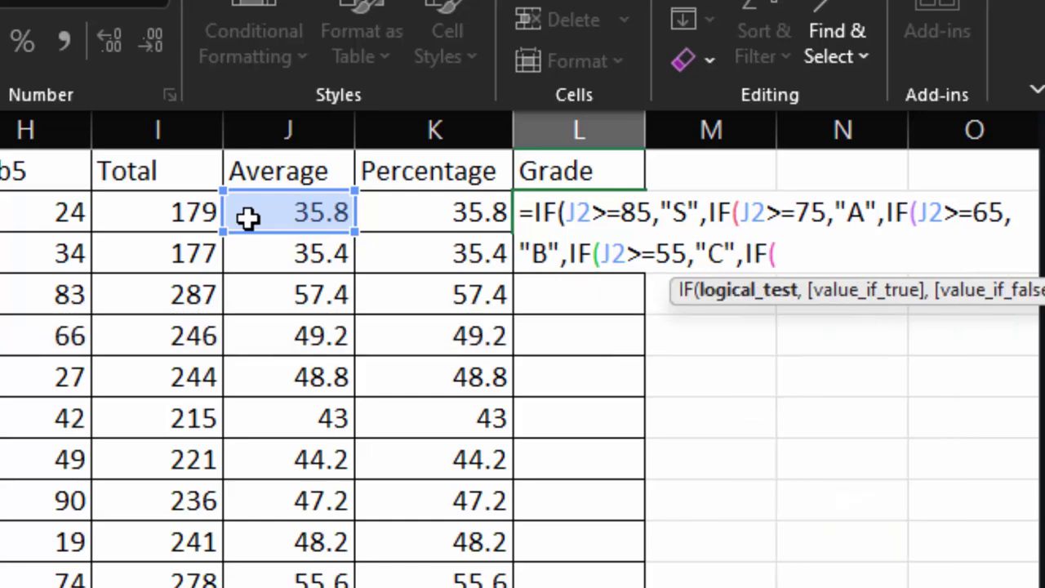
click(246, 215)
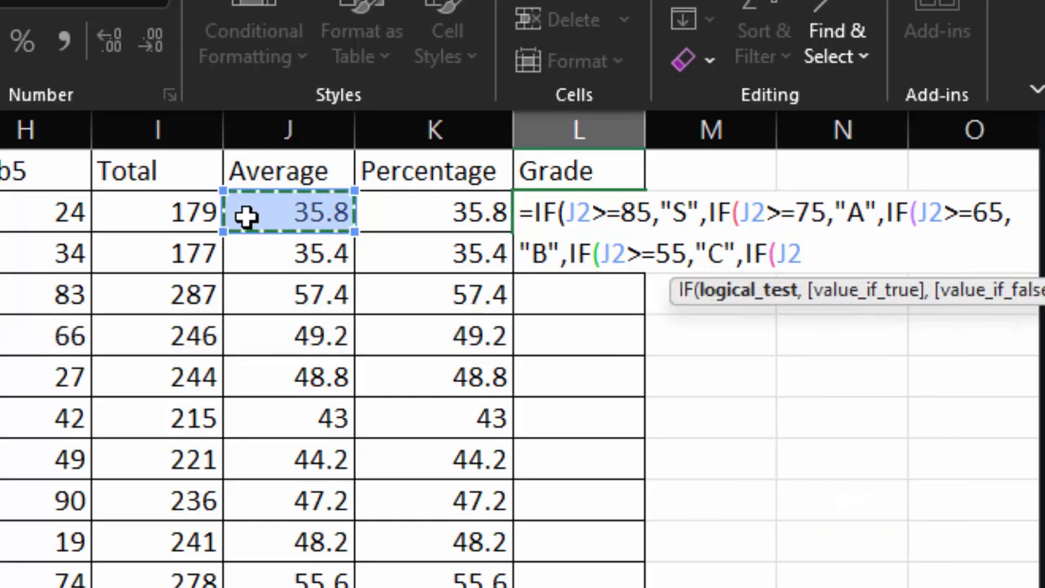
text(>=)
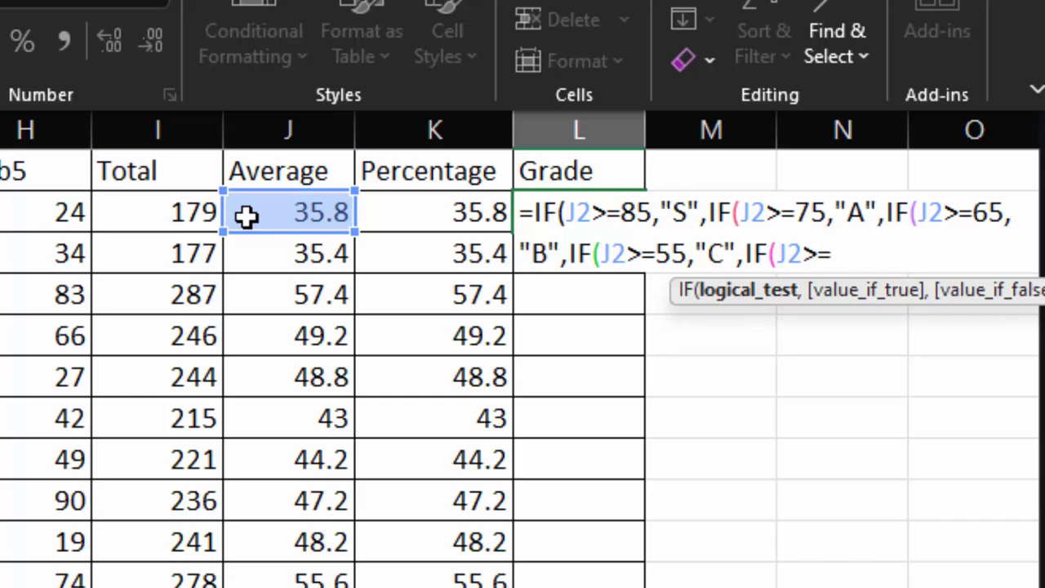
text(50,")
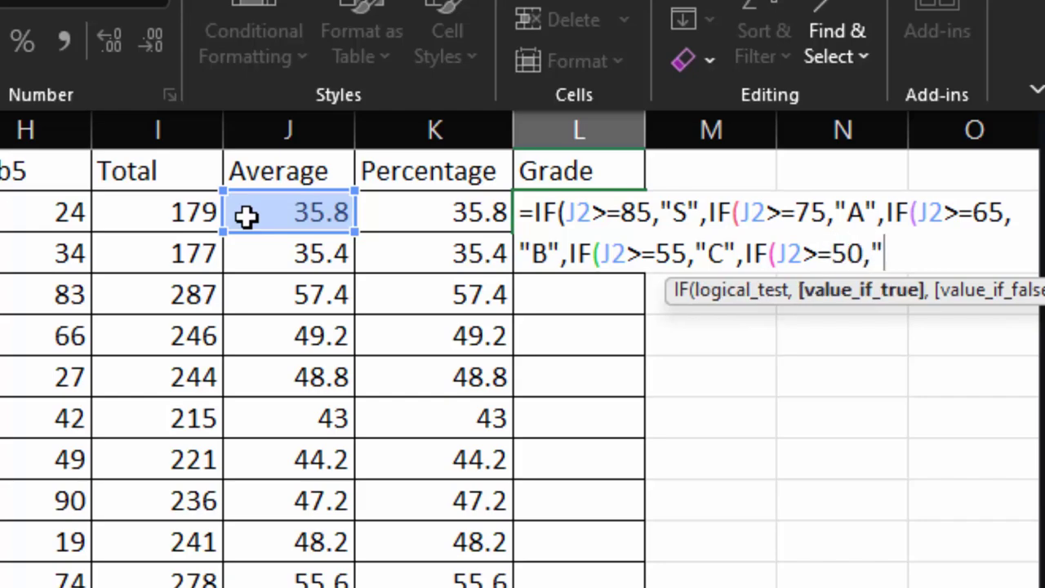
text(D")
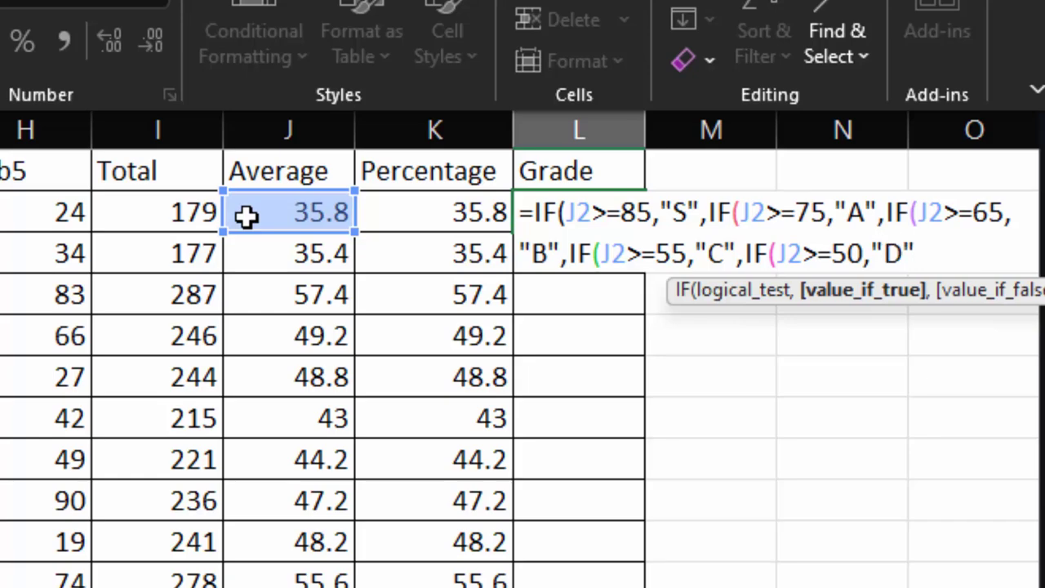
text(,)
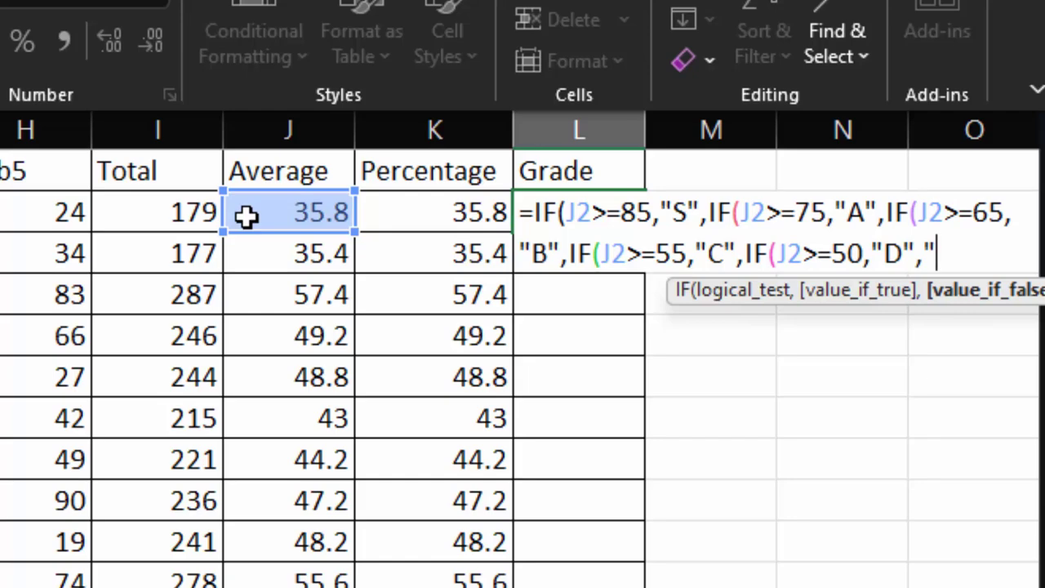
text(Faoi)
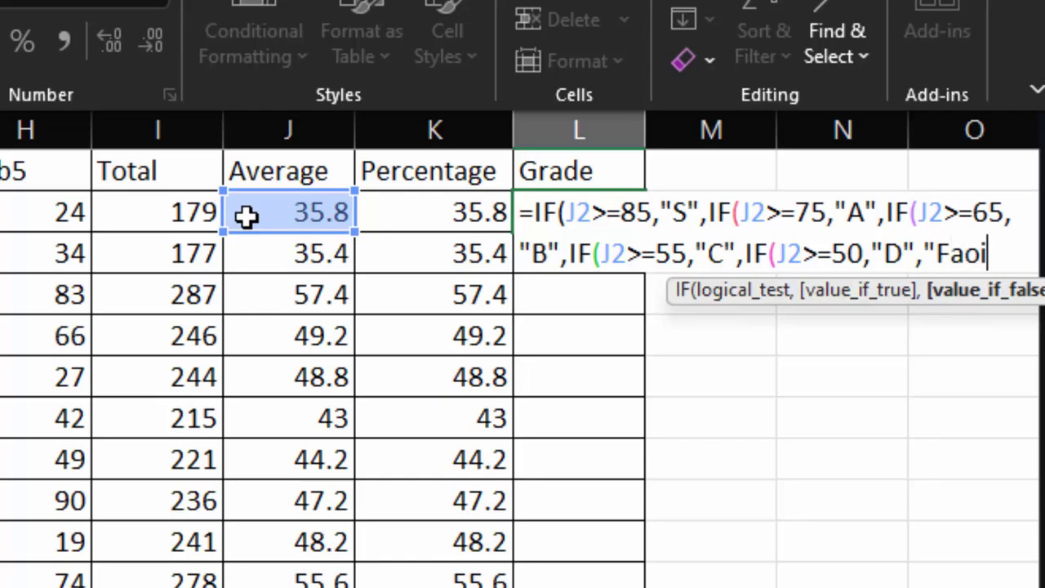
key(BackSpace)
key(BackSpace)
text(i)
text(led)
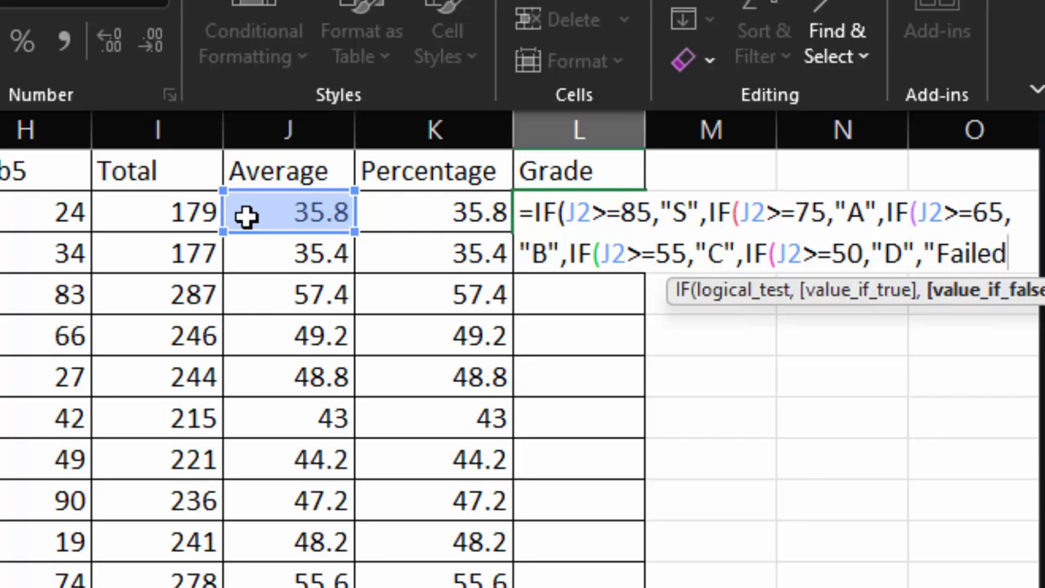
text("))))))
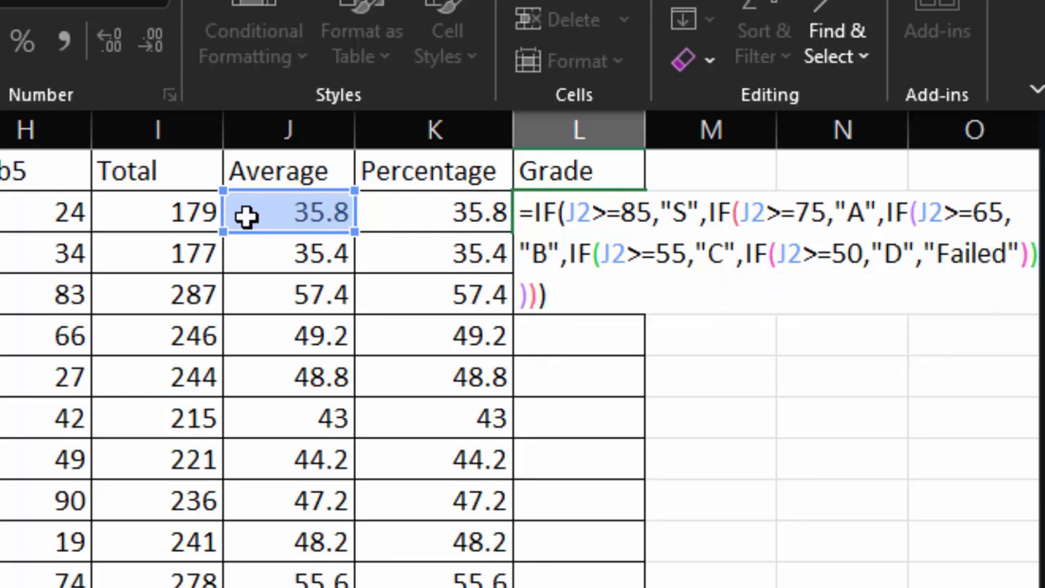
key(Return)
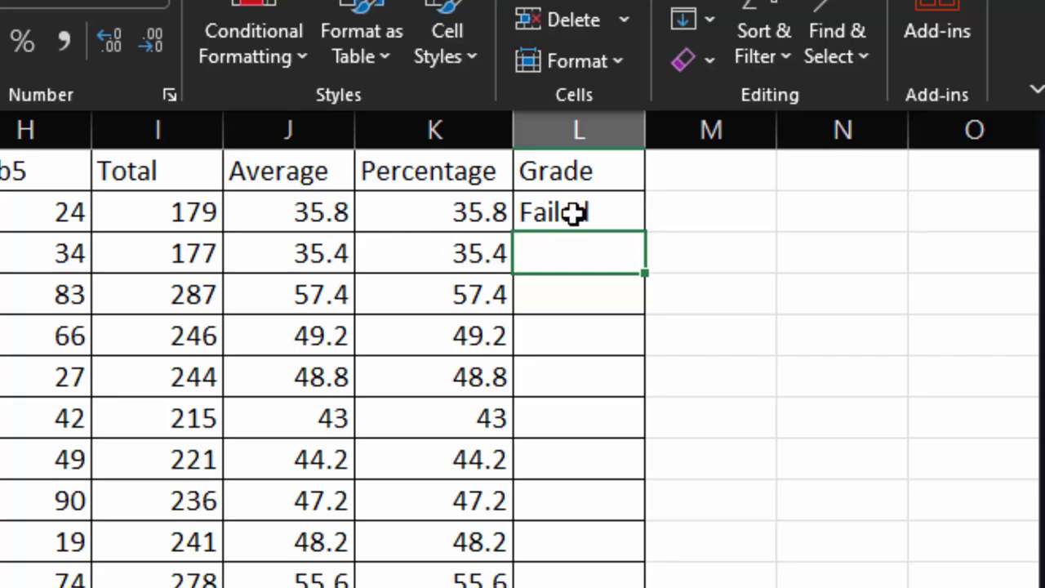
- Copy the grade formula from L2 down to L15 for all 14 students
click(576, 212)
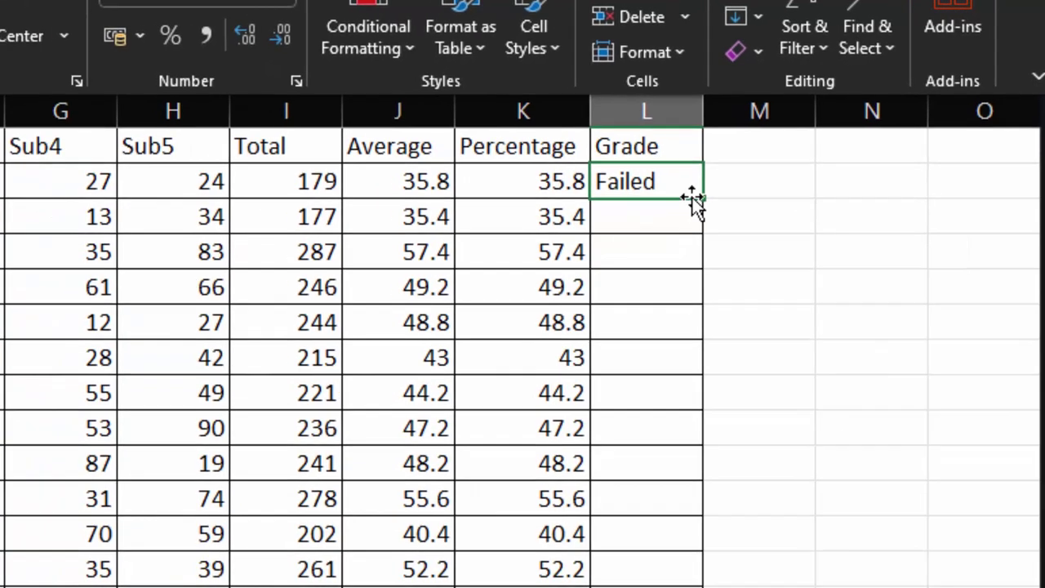
drag(776, 155, 773, 513)
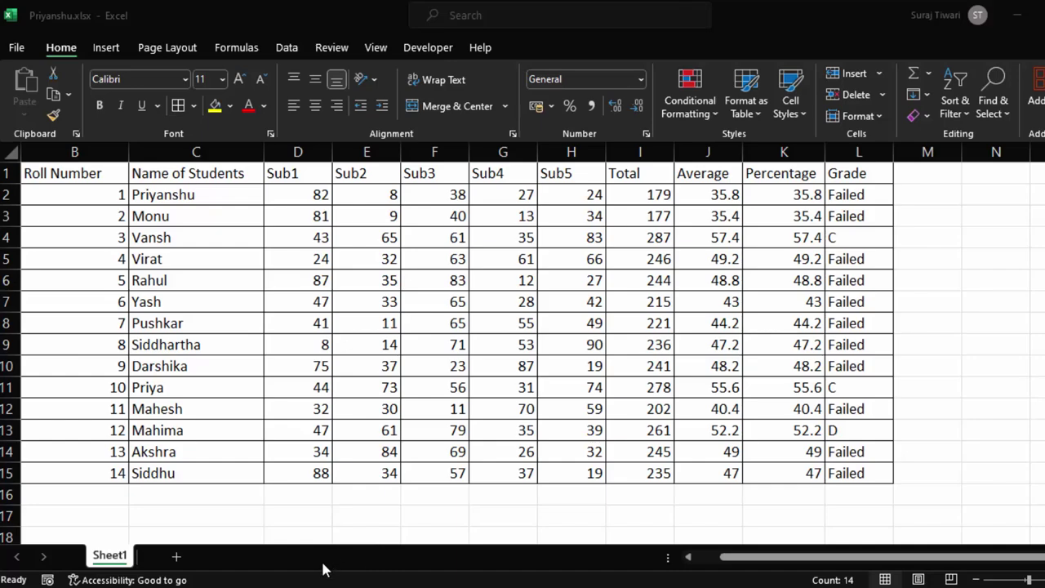
key(super)
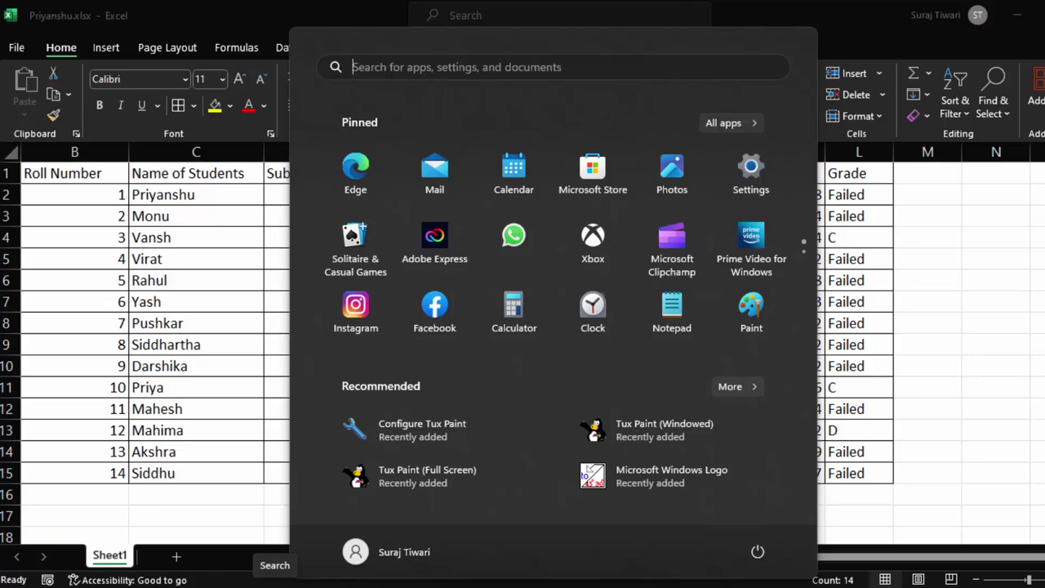
- Search for 'access' in the Start menu and launch Microsoft Access
text(access)
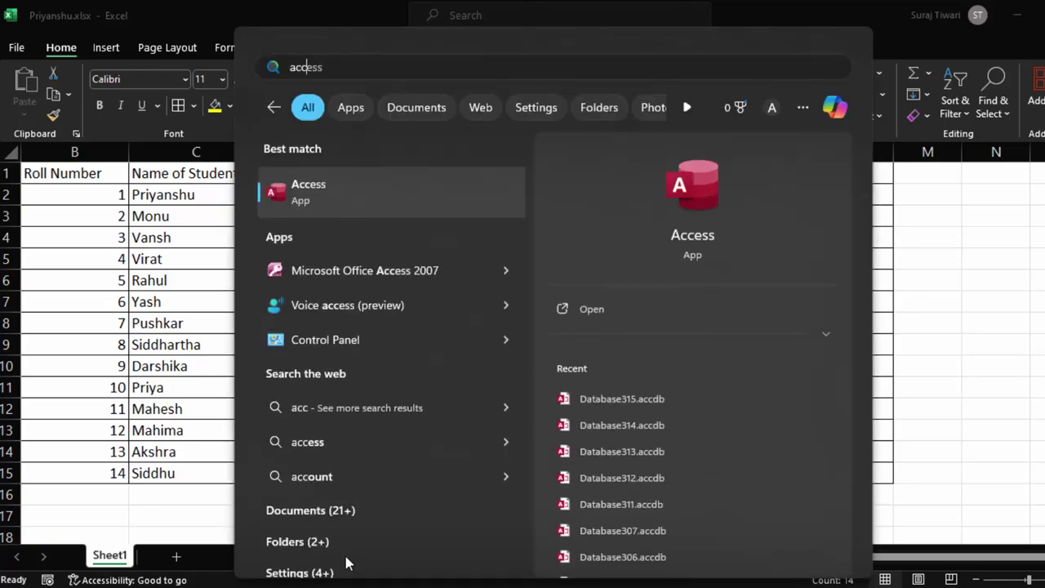
click(451, 191)
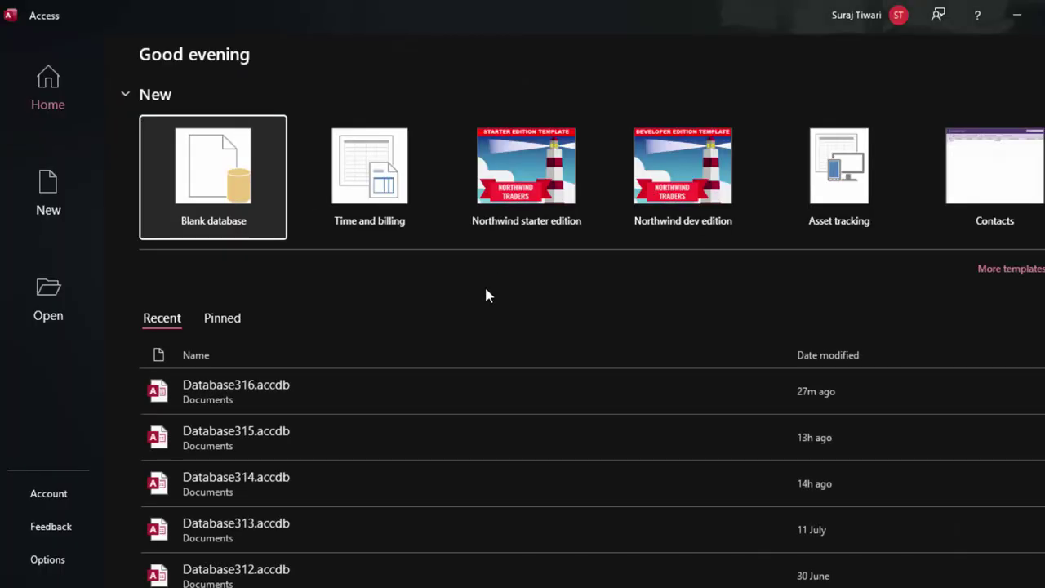
- Create blank database Database317 and save its table as Student in Design view
click(226, 185)
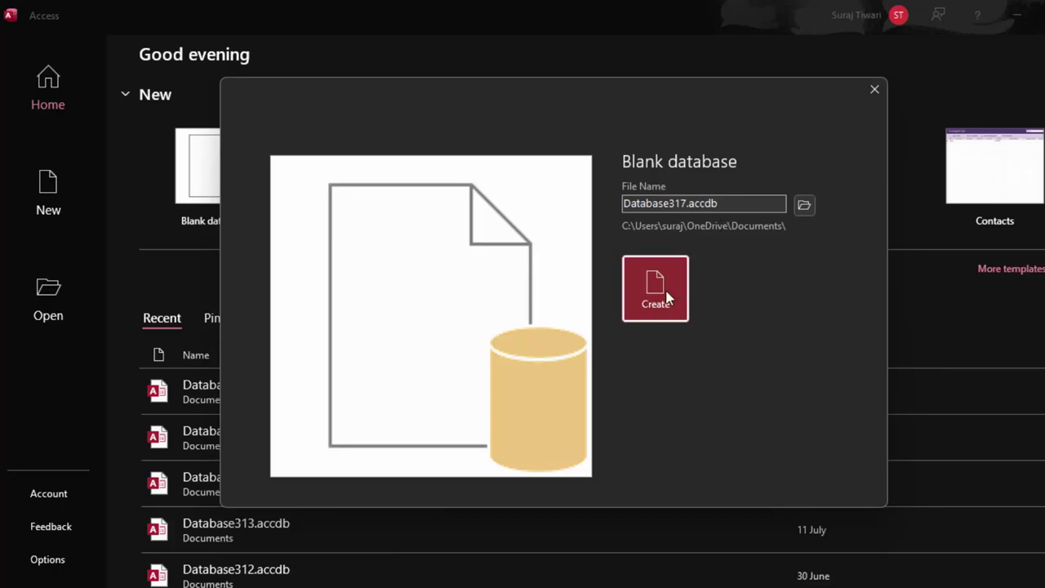
click(665, 298)
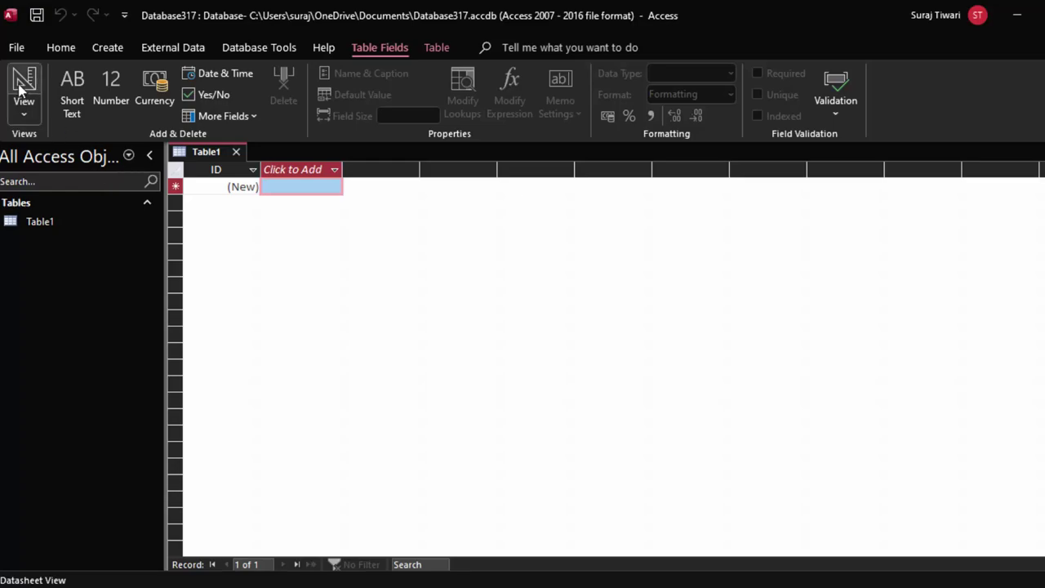
click(24, 110)
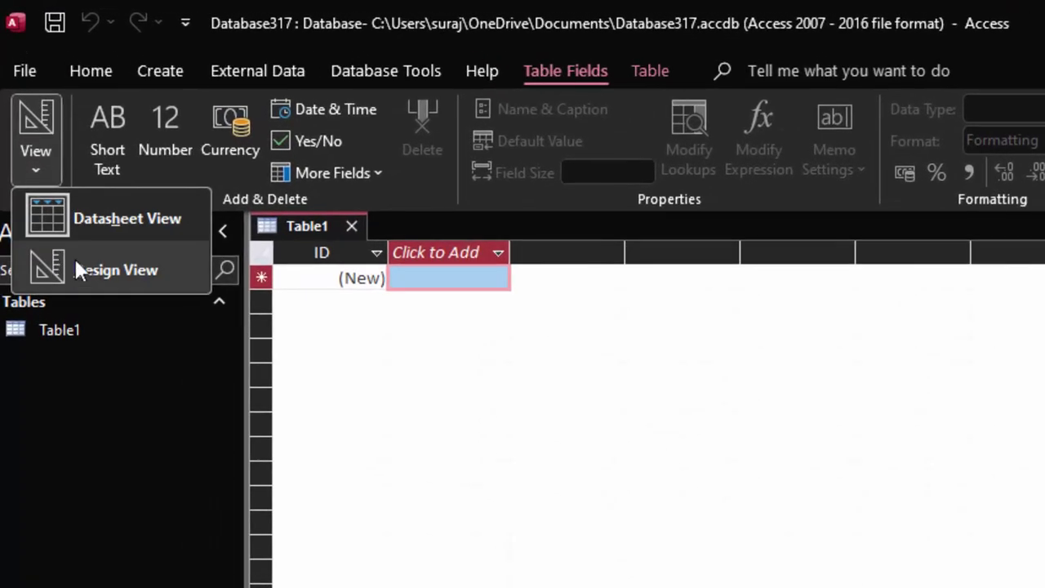
click(133, 274)
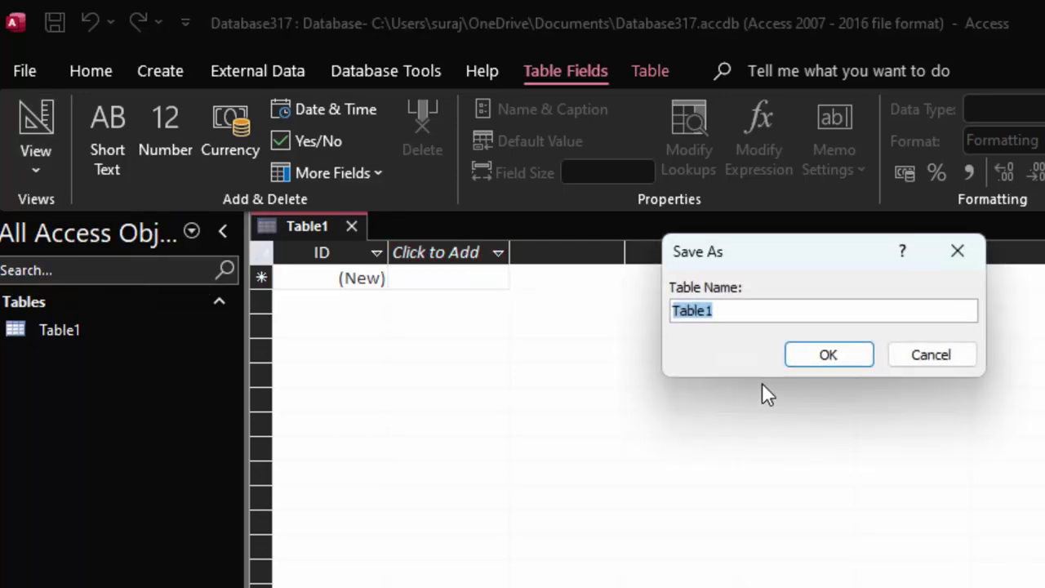
key(BackSpace)
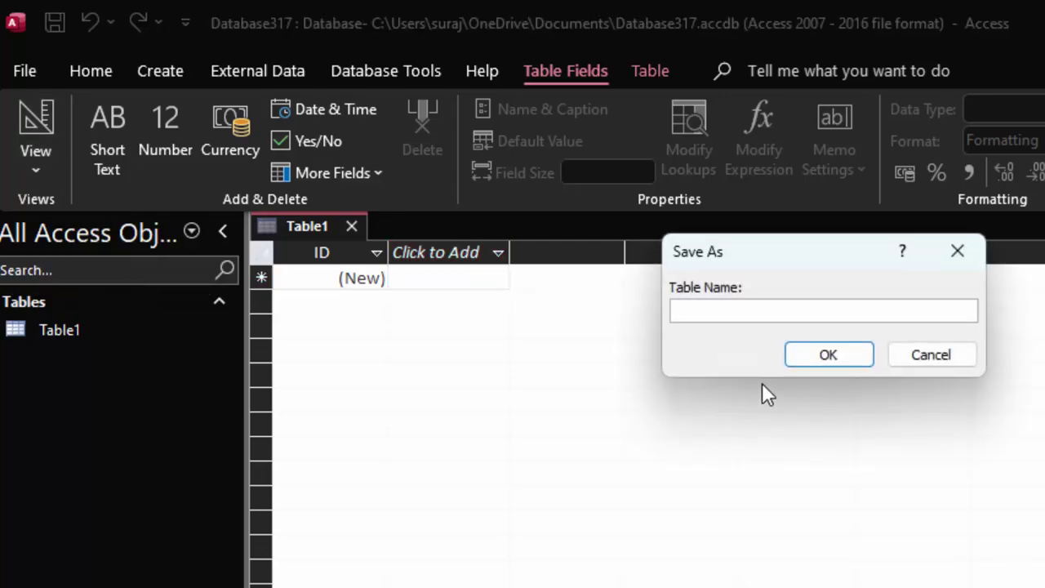
text(S)
text(tude)
text(nt)
key(Return)
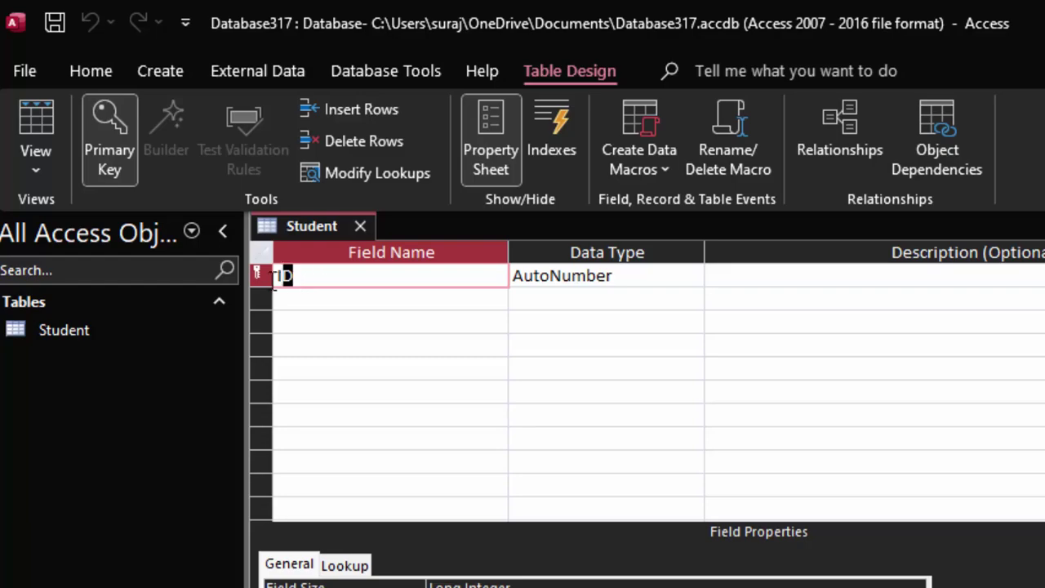
- Rename the ID field to Roll_no and add a second field, Name_of_Students, listing its data types
key(BackSpace)
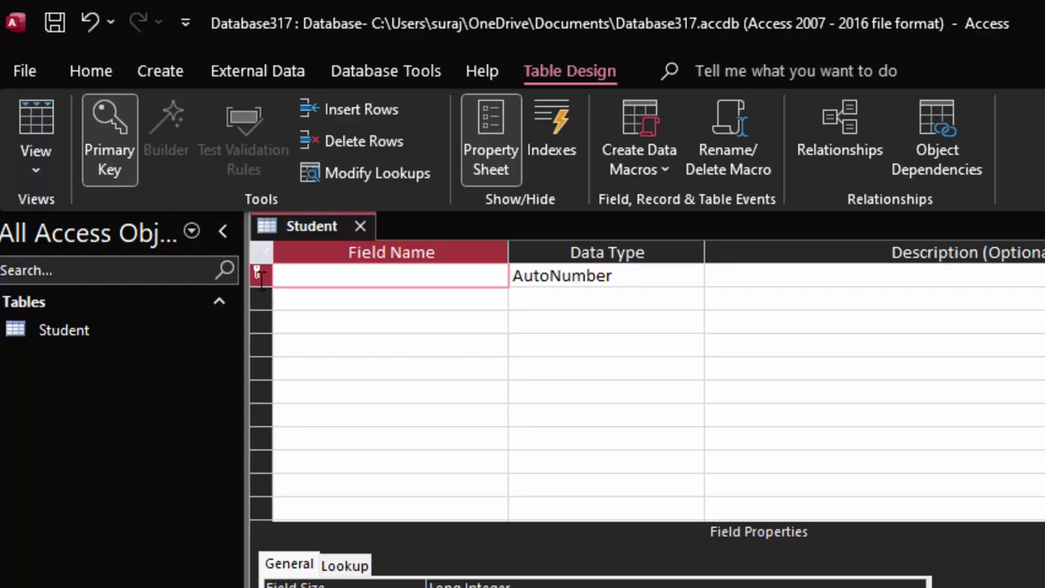
text(Ro)
text(ll_no)
click(673, 278)
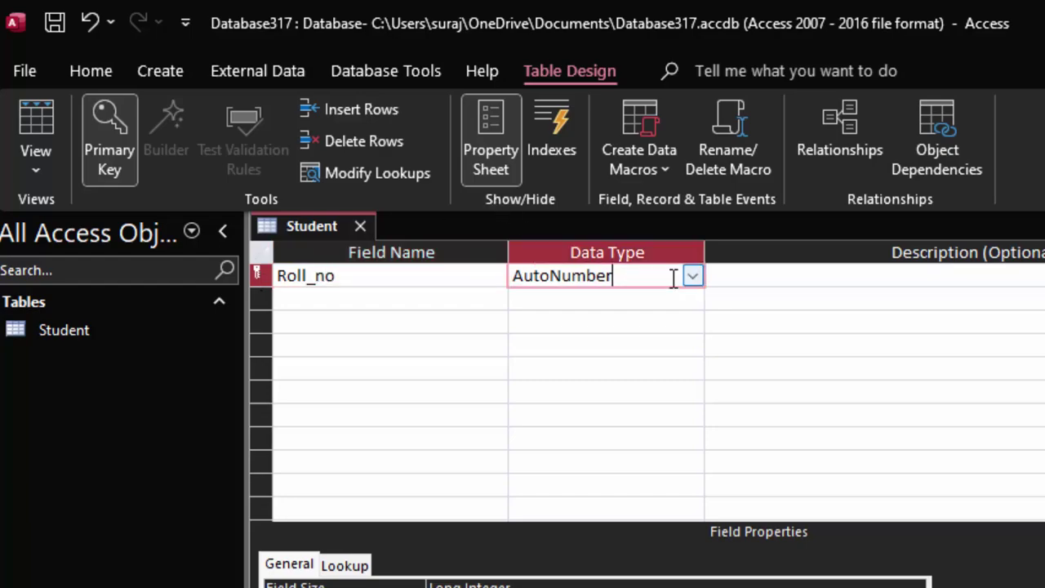
click(348, 297)
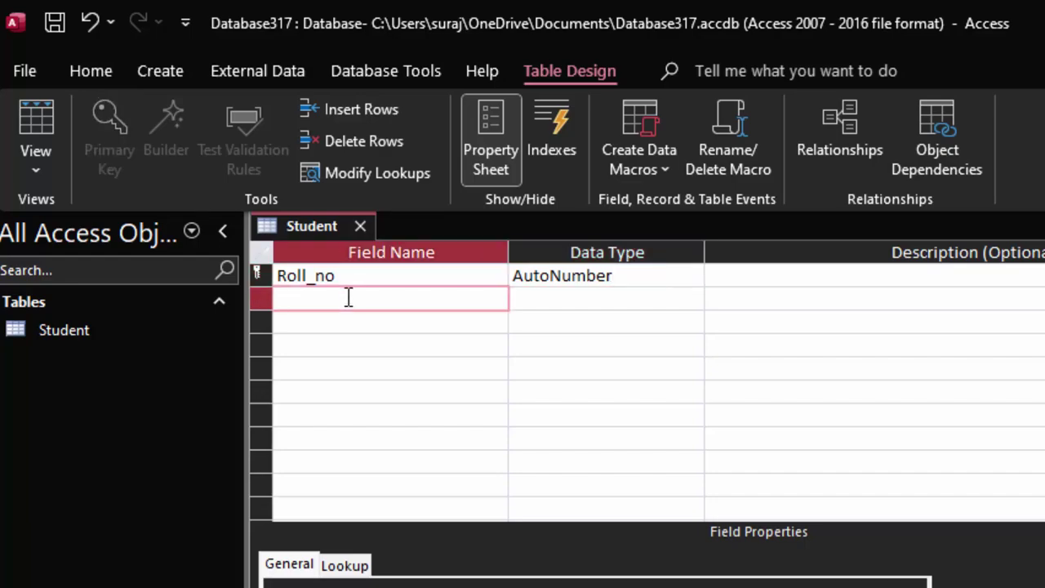
text(Nam)
text(e_of)
text(_S)
text(tude)
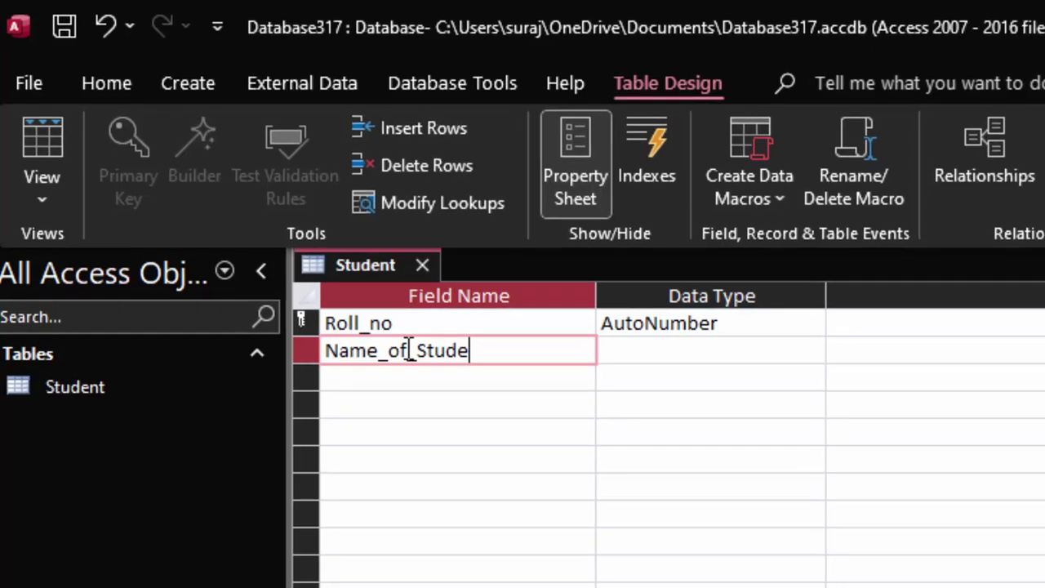
text(nts)
click(622, 349)
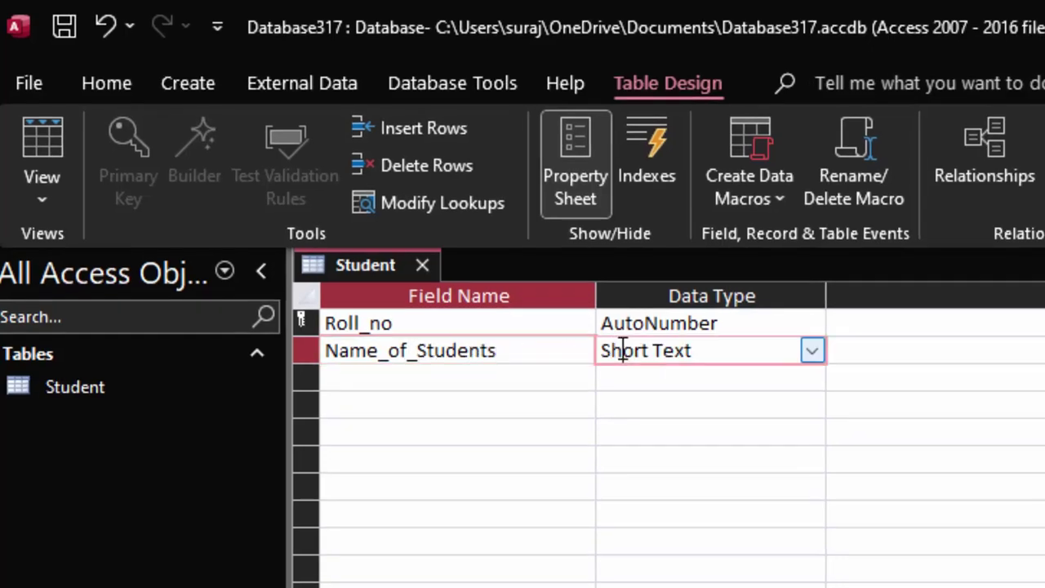
click(811, 351)
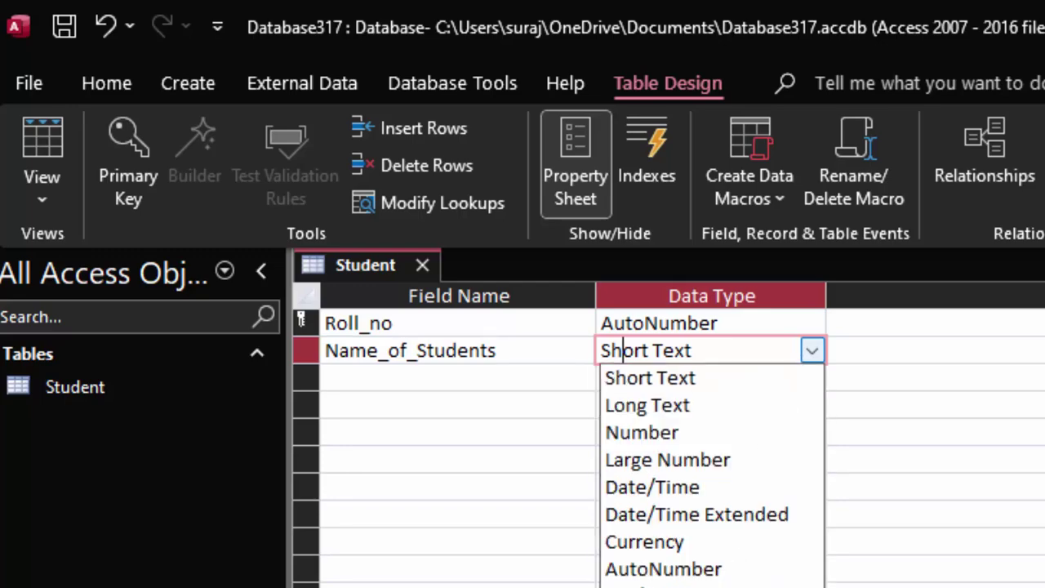
- Start a Lookup Wizard list of typed-in values and enter Ram, Shyam and Abhishek
click(880, 384)
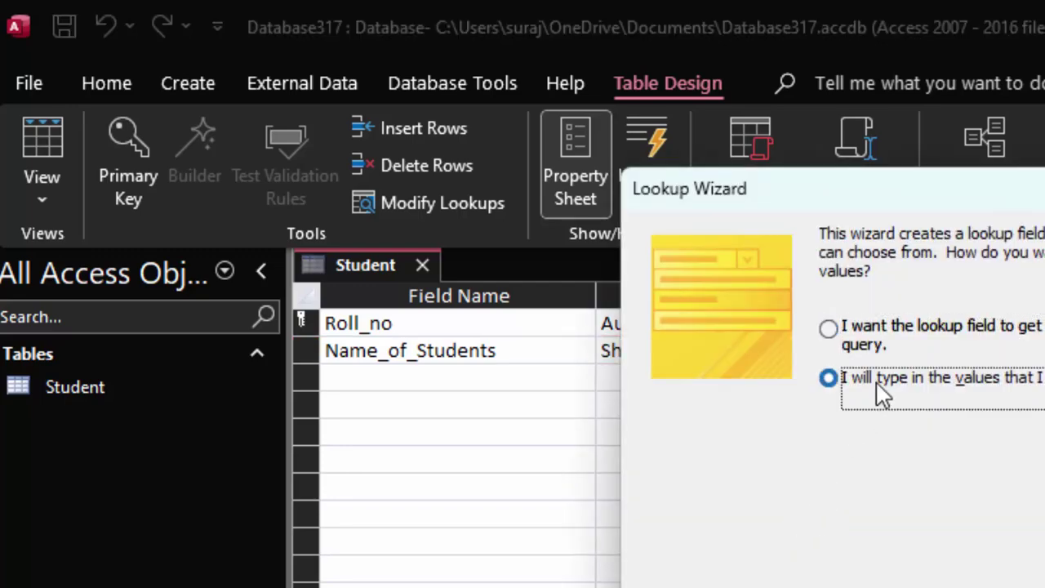
key(Return)
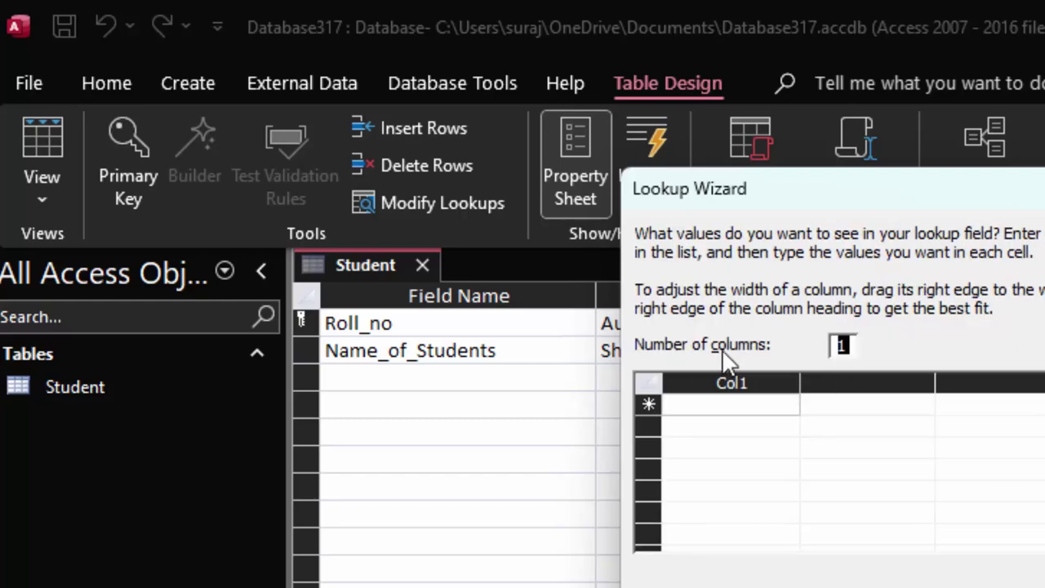
click(688, 404)
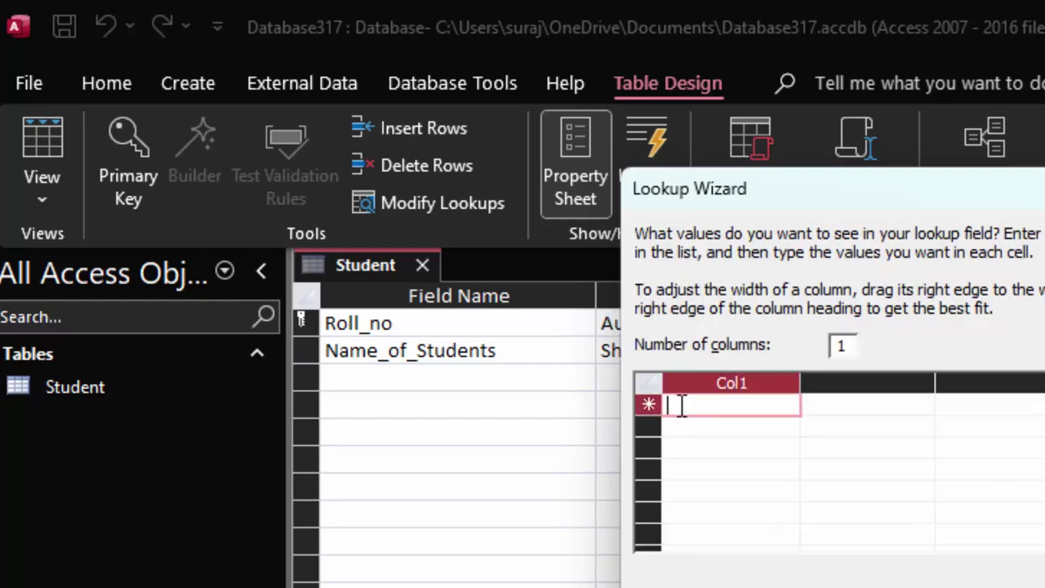
text(Ra)
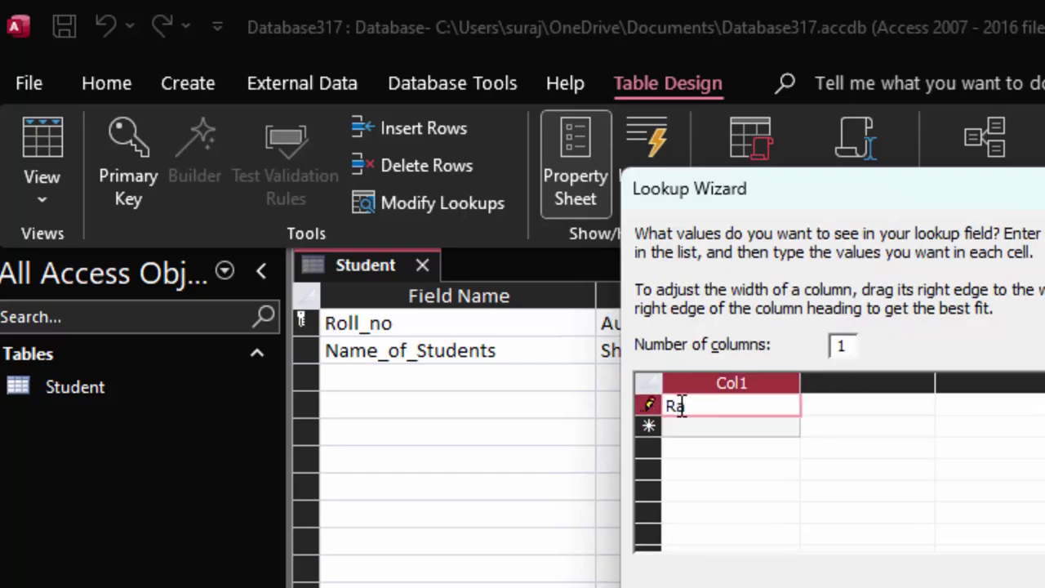
text(n)
key(Return)
text(Sh)
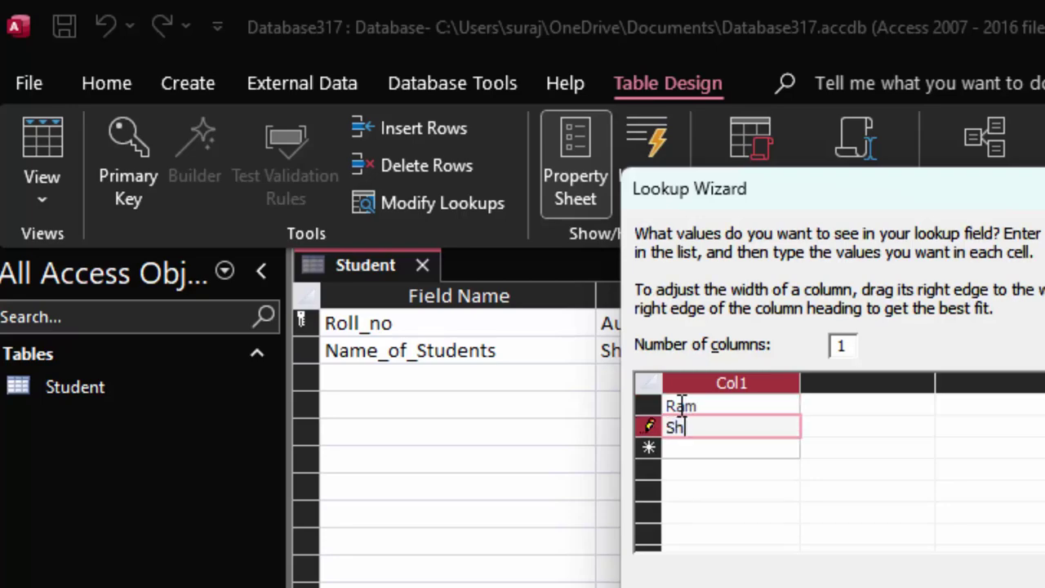
text(yam)
key(Return)
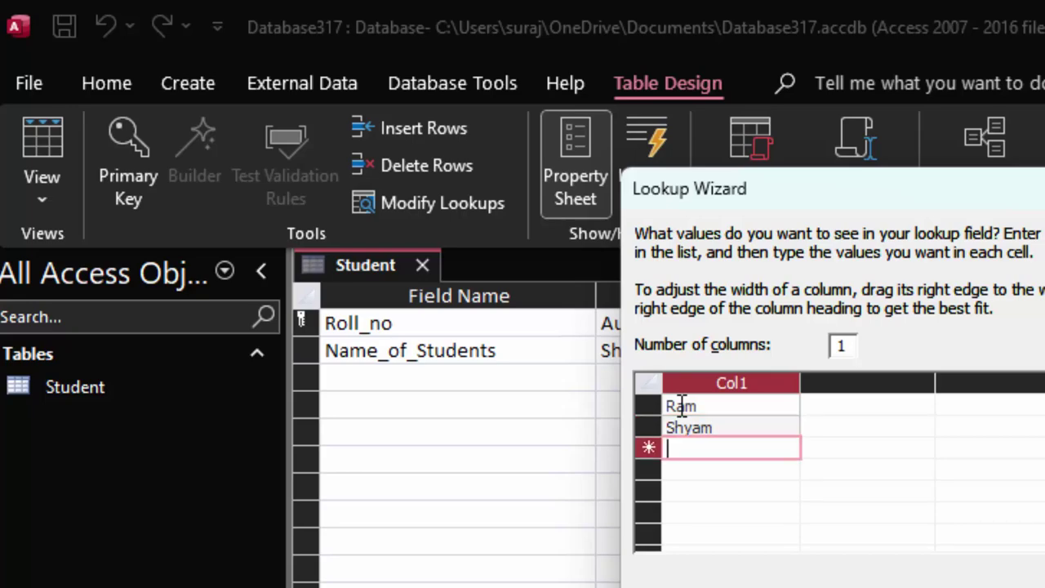
text(Abhi)
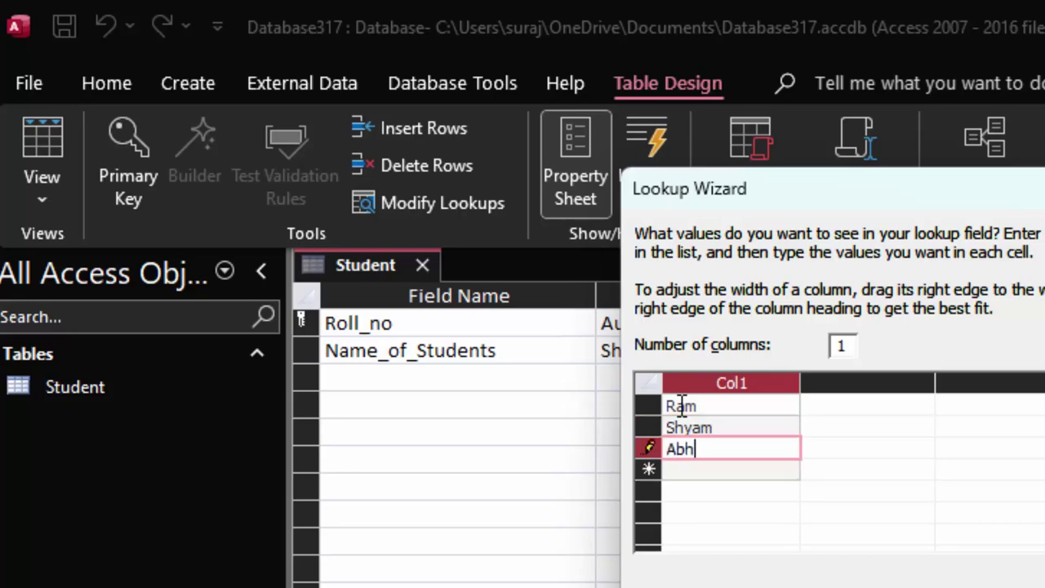
text(shek)
key(Return)
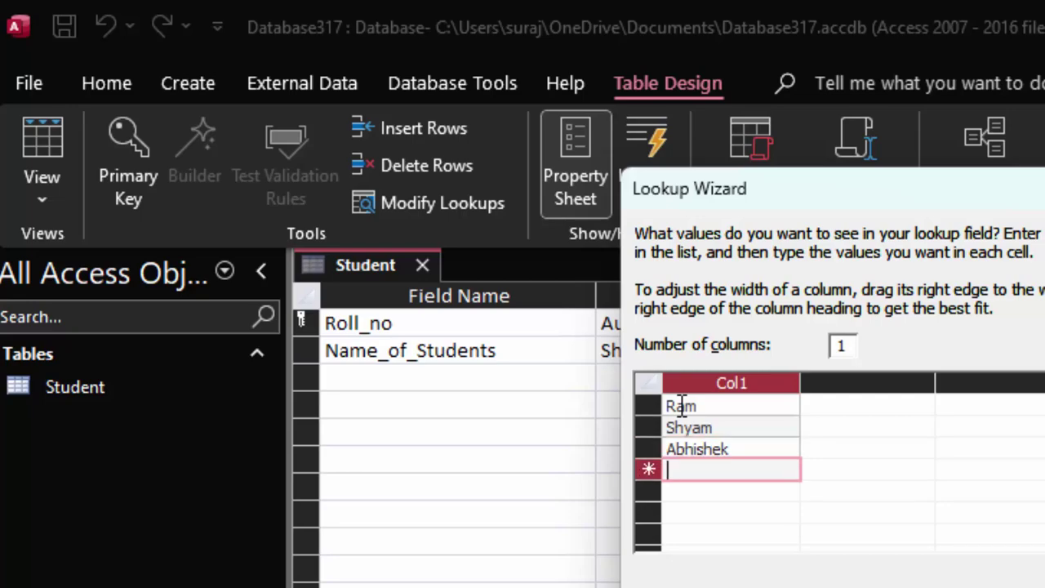
- Add Ravi and Sumit to the list and finish the lookup wizard
text(Ravi)
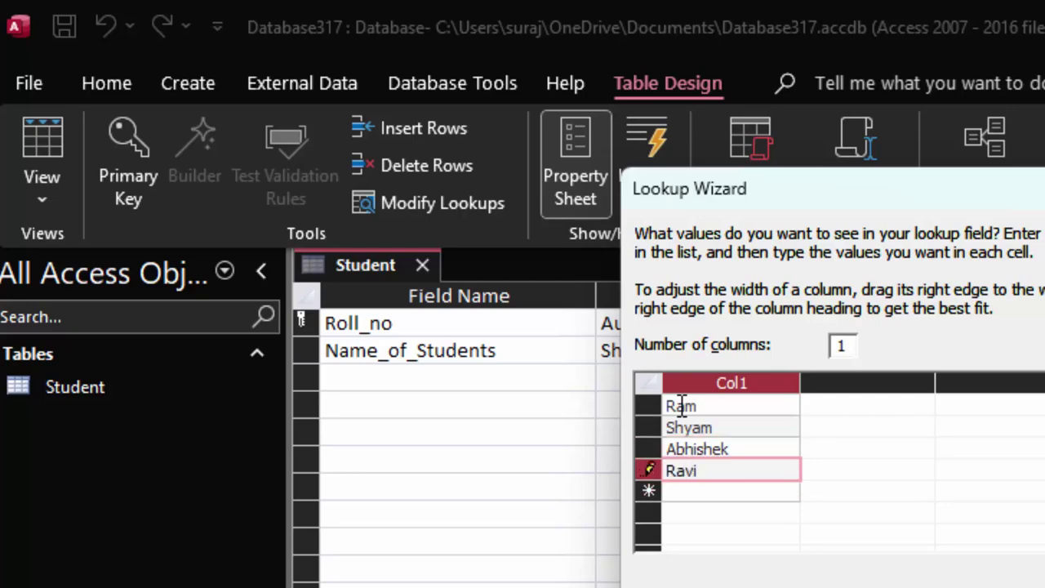
key(Return)
text(Sumi)
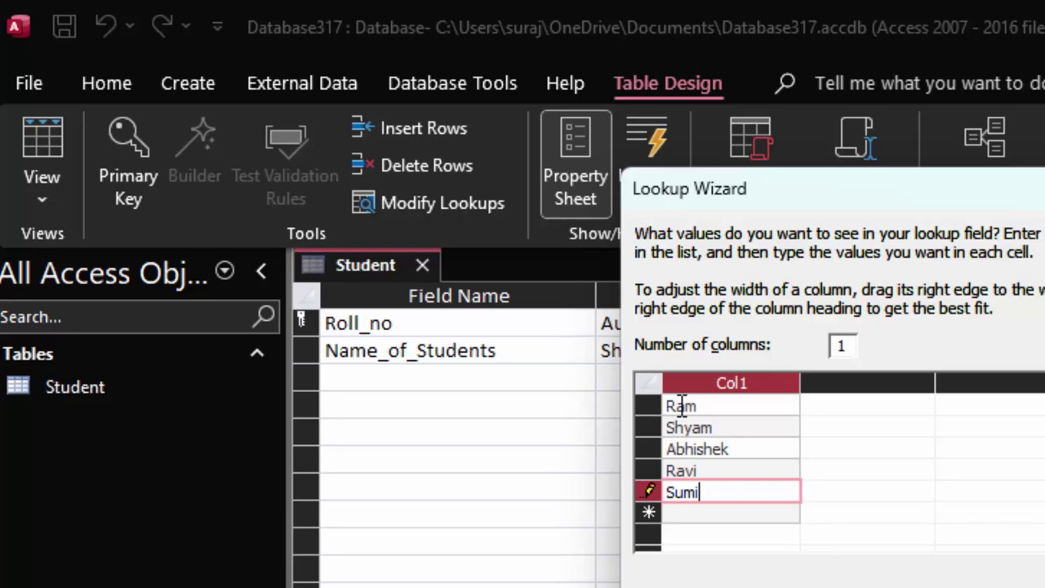
text(t)
key(Return)
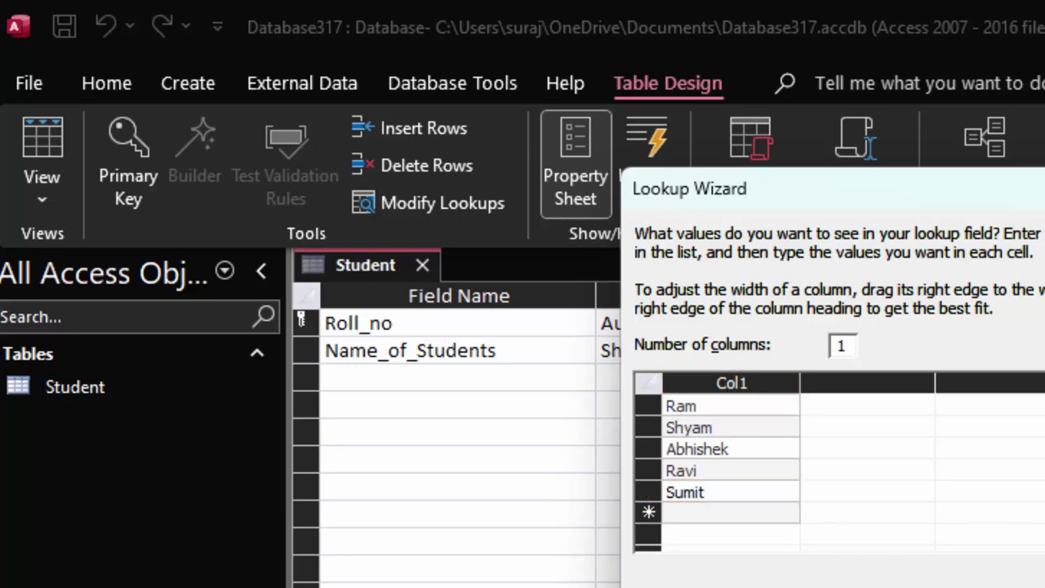
key(Return)
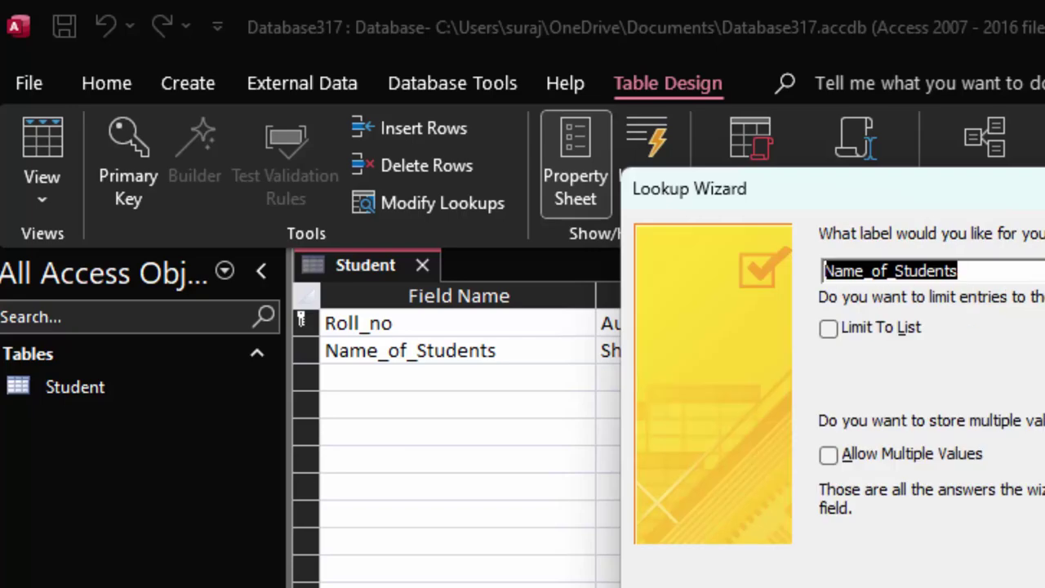
key(Return)
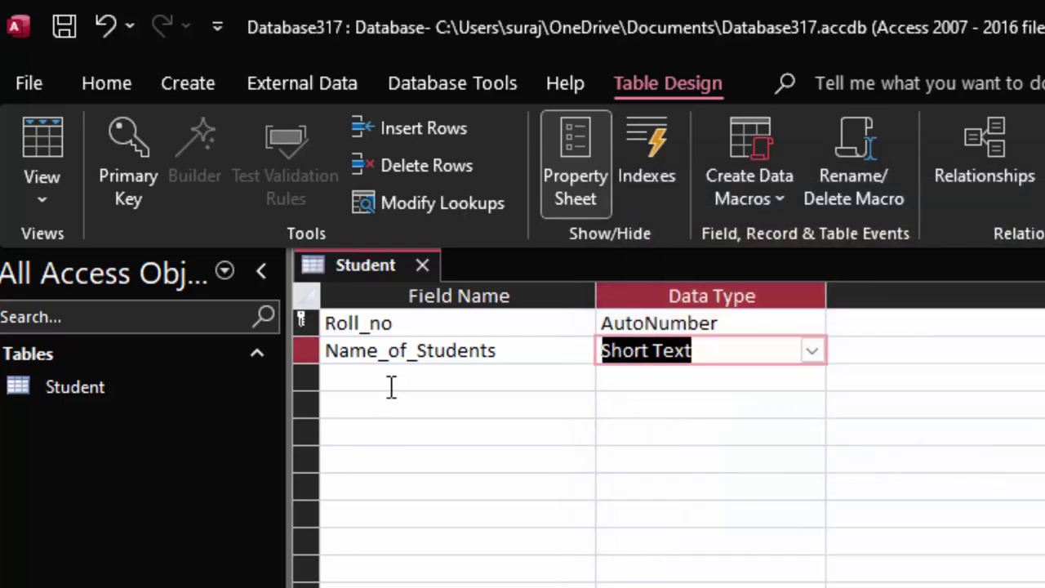
- Add Computer, English and Maths fields as Short Text
click(393, 382)
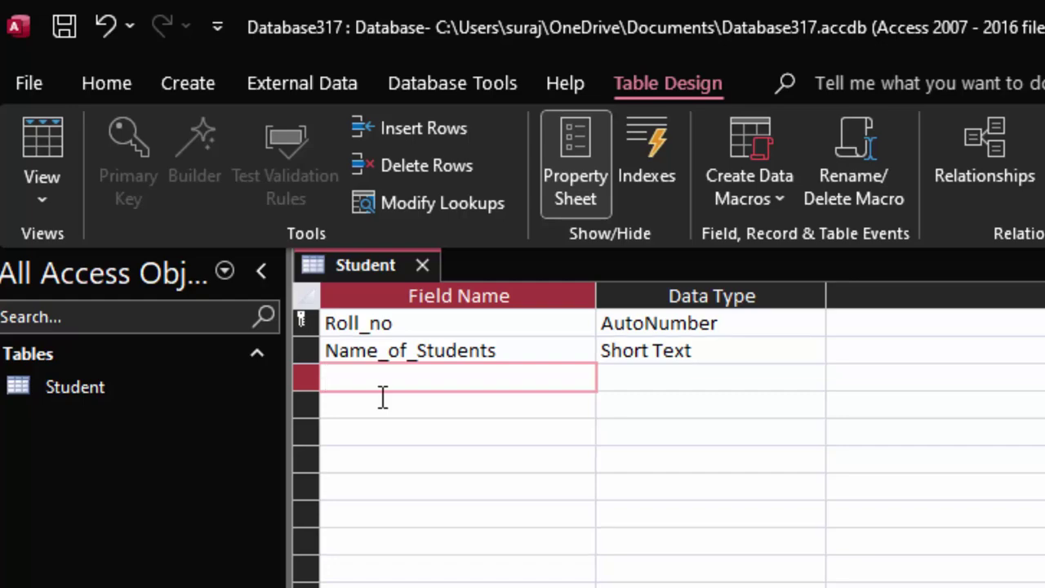
text(Co)
text(mpute)
text(r)
key(Return)
key(Return)
key(Return)
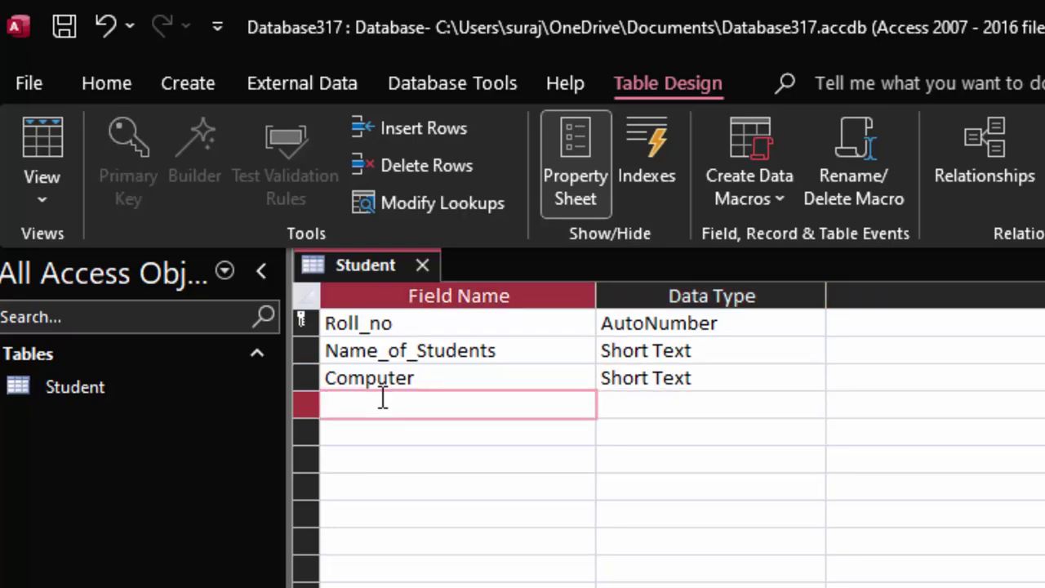
text(En)
text(gli)
text(sh)
key(Return)
key(Return)
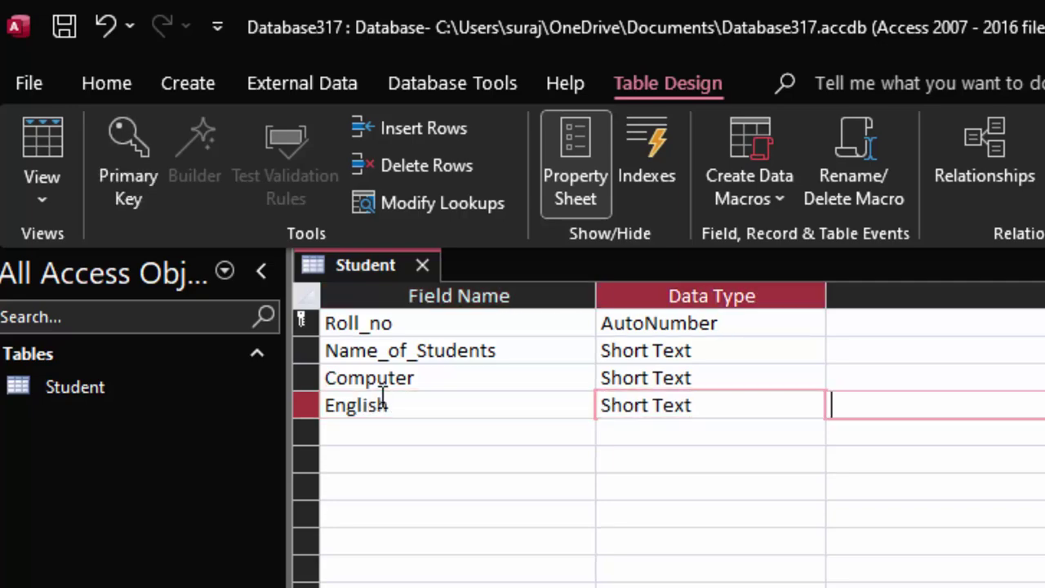
key(Return)
text(Ma)
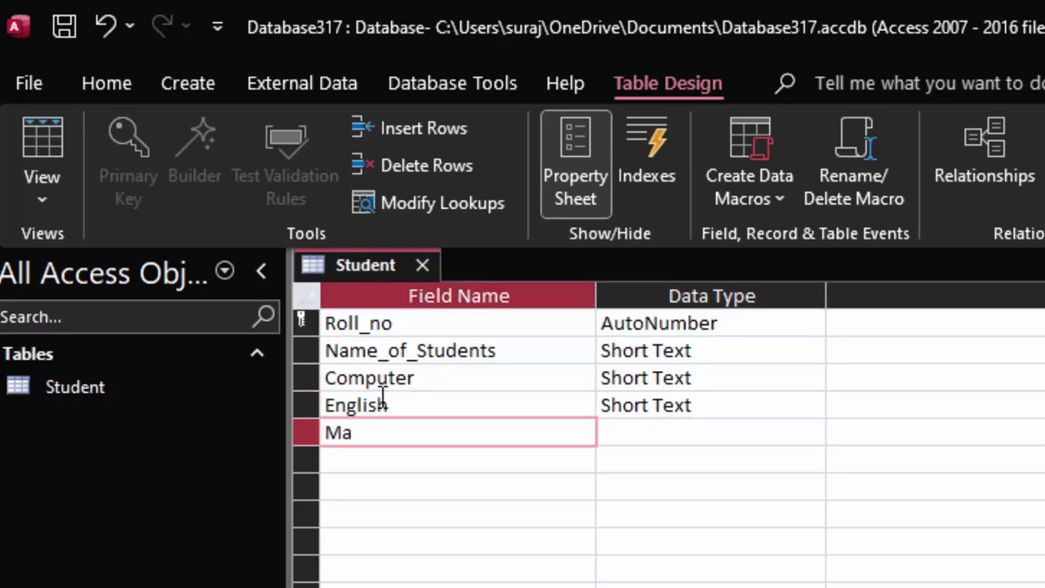
text(ths)
key(Return)
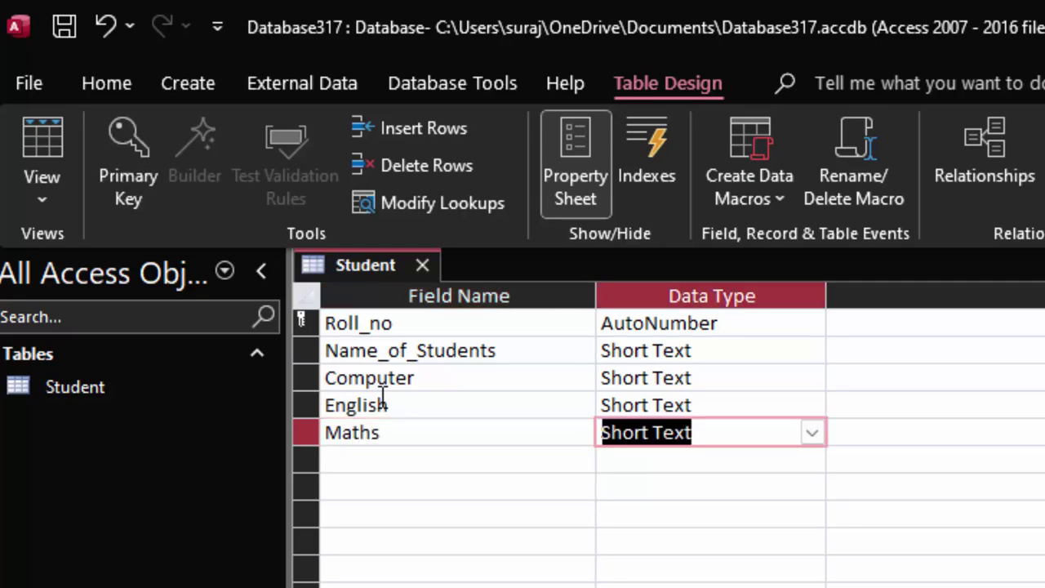
key(Return)
- Add Science, Sst and Total fields as Short Text
key(Return)
text(S)
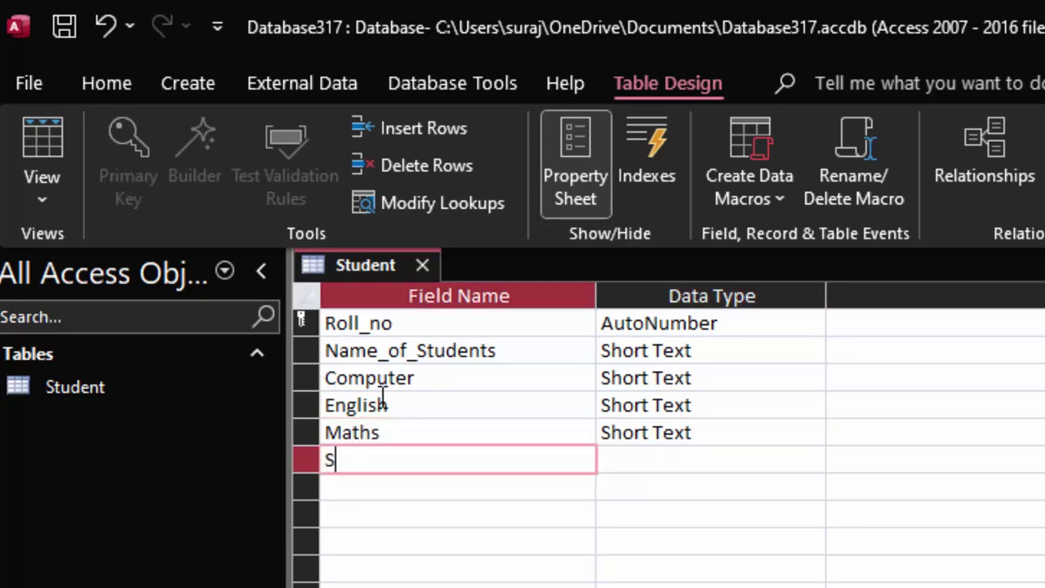
text(cienc)
text(e)
key(Return)
key(Return)
key(Return)
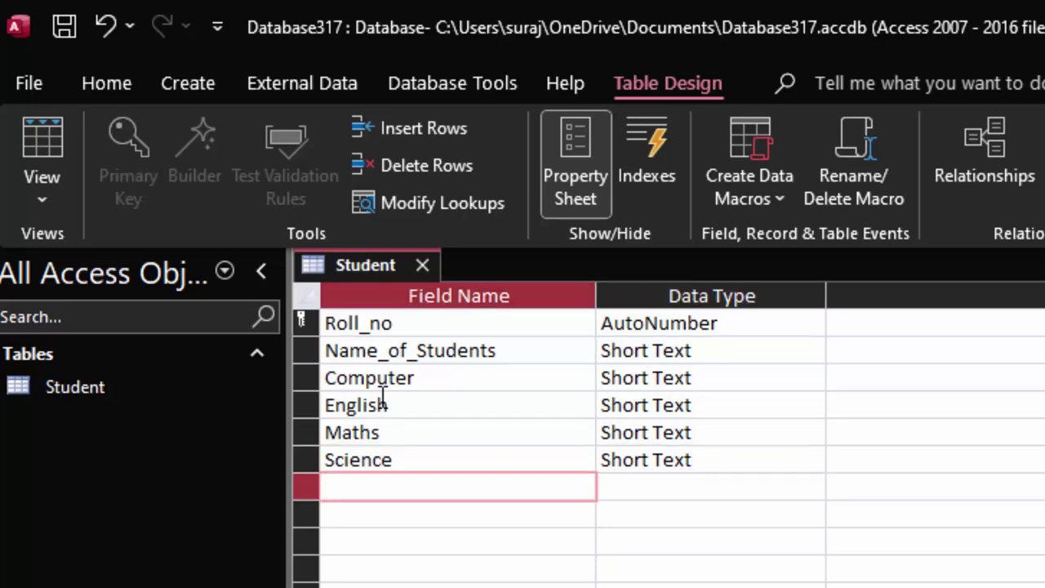
text(Sst)
click(678, 490)
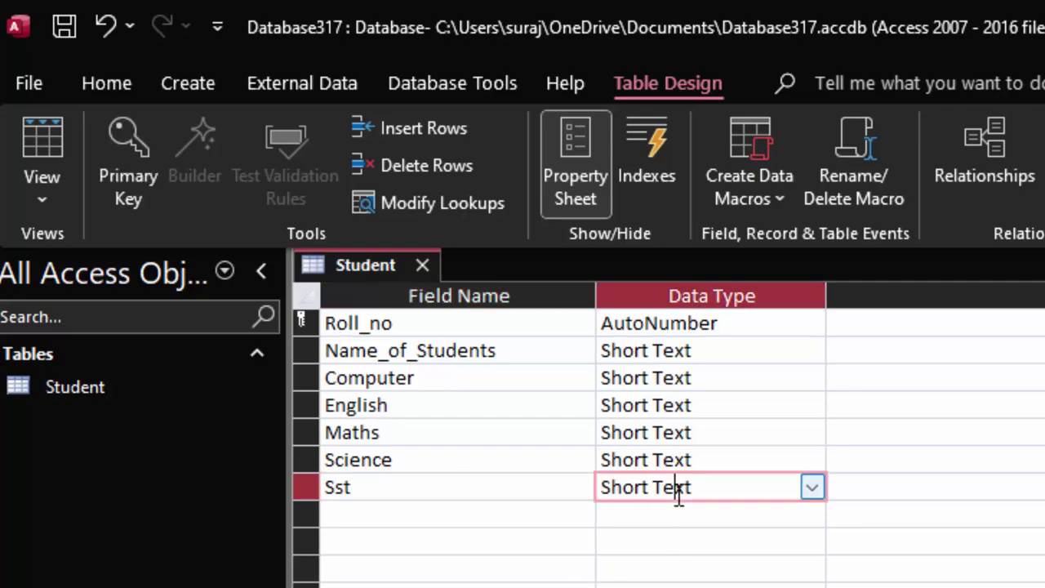
click(346, 517)
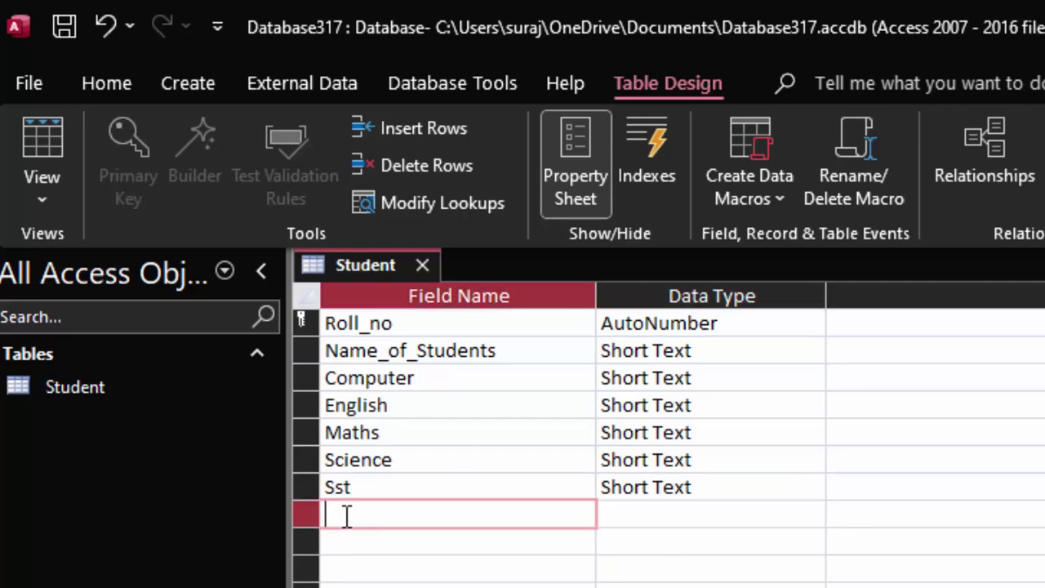
text(Total)
key(Tab)
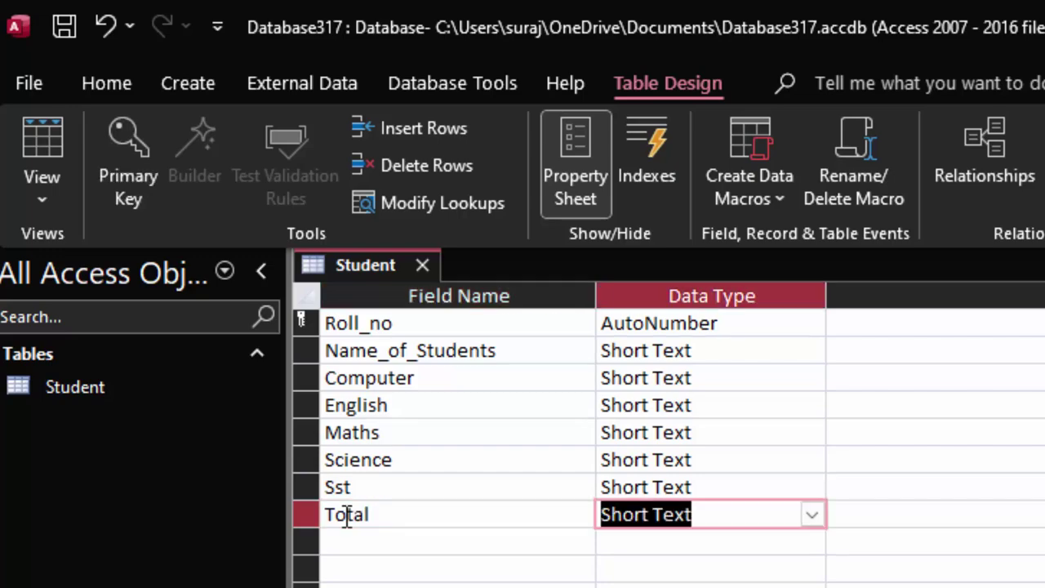
- Change the Computer, English and Maths fields to the Number data type
click(759, 377)
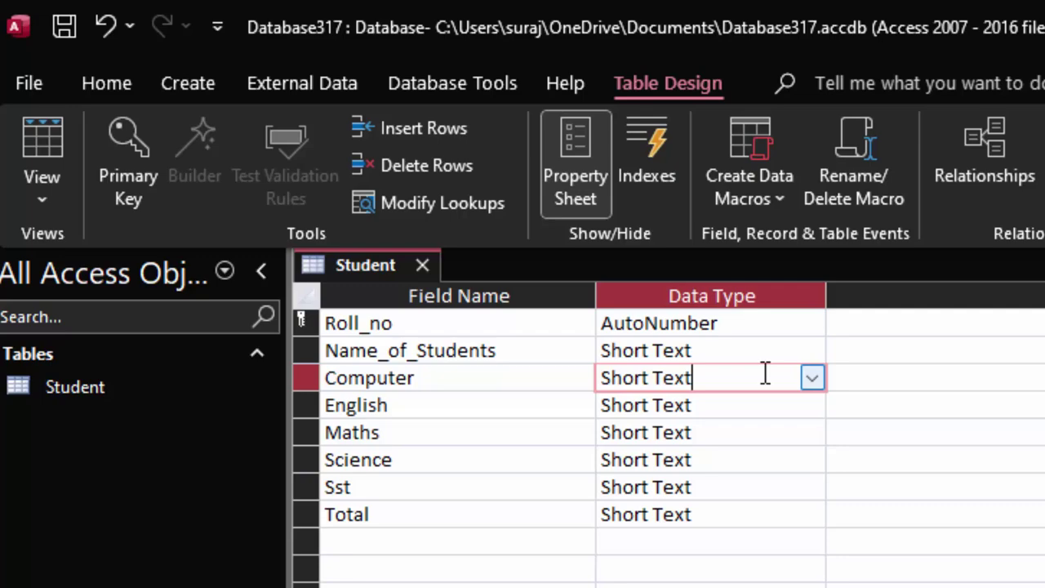
click(812, 378)
click(737, 459)
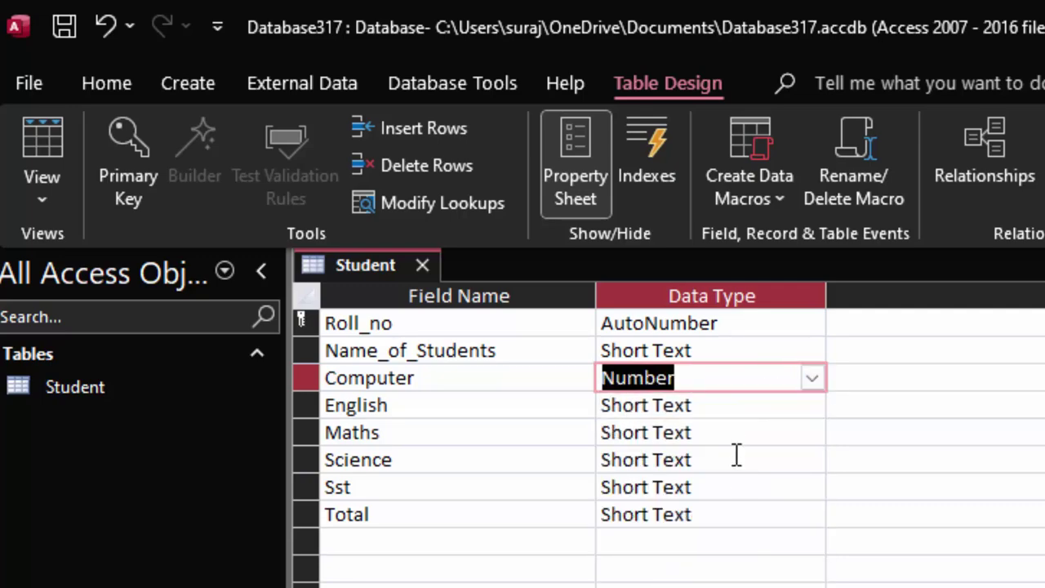
click(785, 408)
click(812, 406)
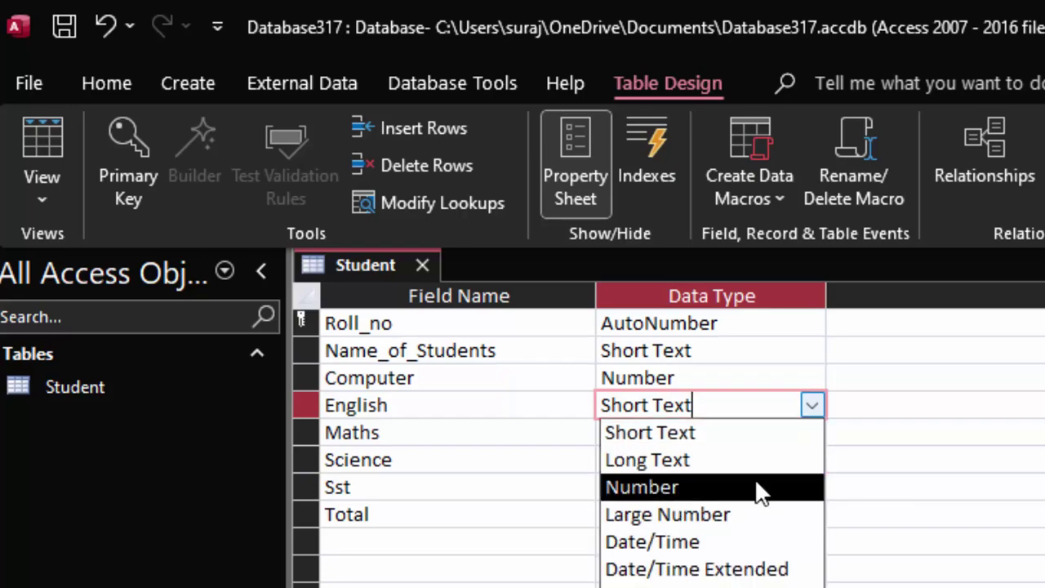
click(755, 490)
click(770, 435)
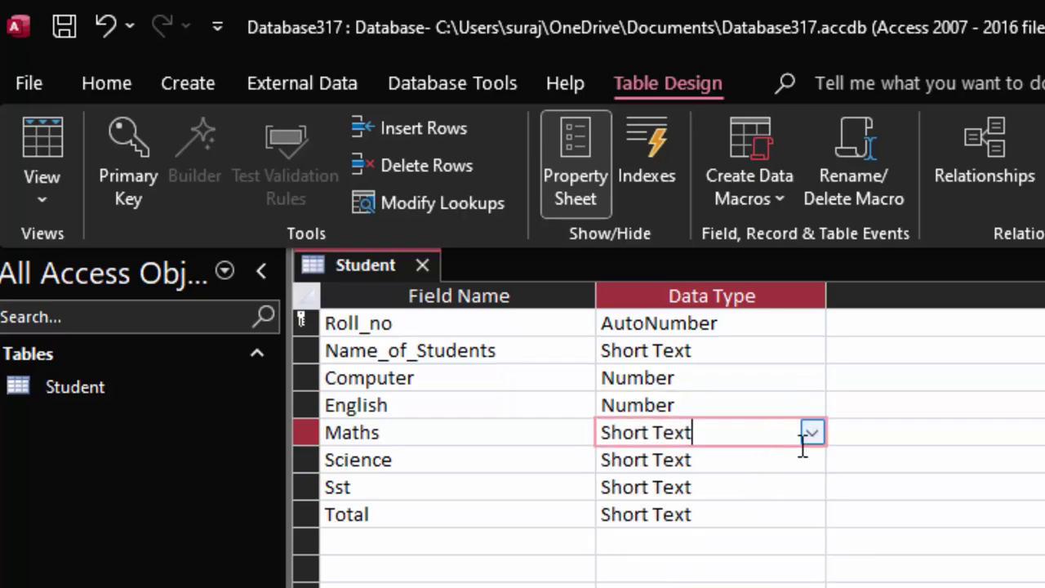
click(811, 435)
click(729, 515)
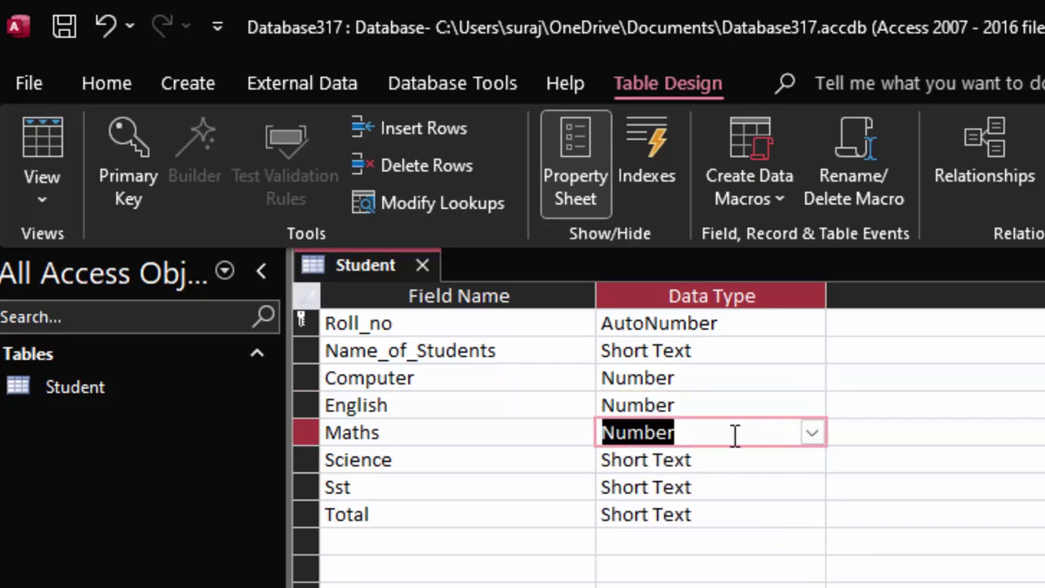
click(737, 460)
- Set Science and Sst to Number and make Total a Calculated field
click(812, 461)
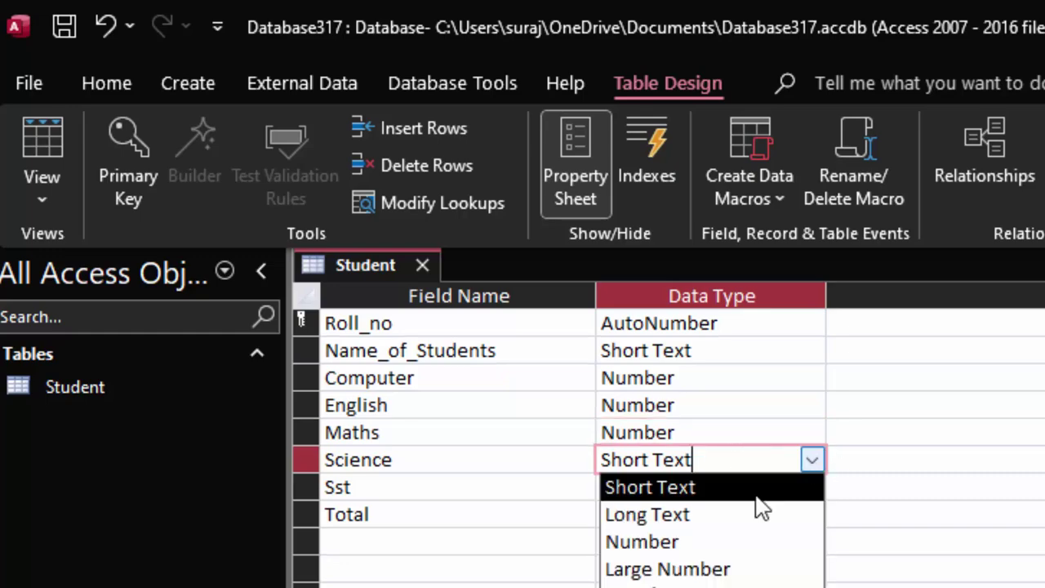
click(722, 541)
click(723, 485)
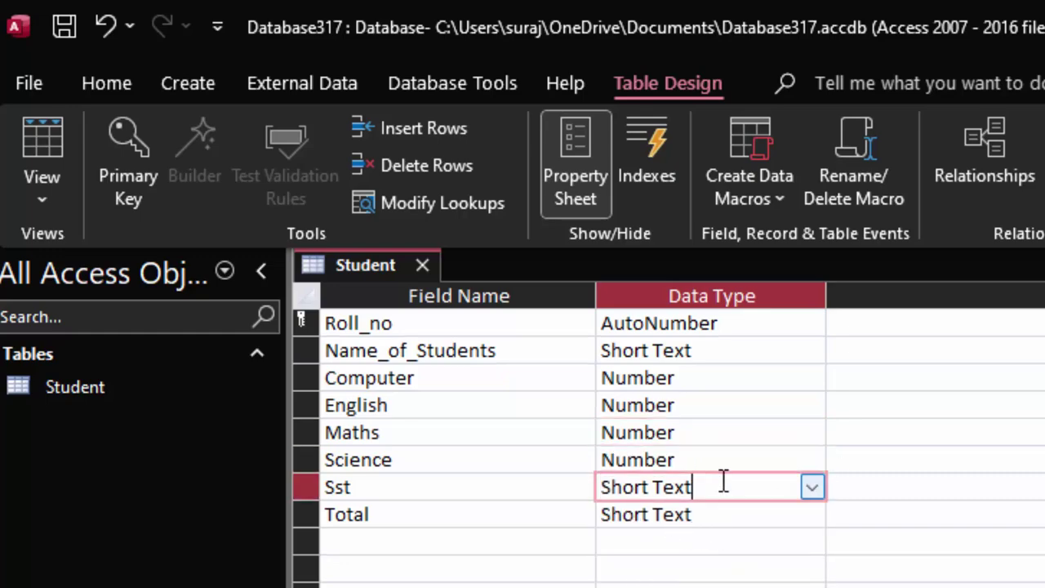
click(811, 489)
click(745, 571)
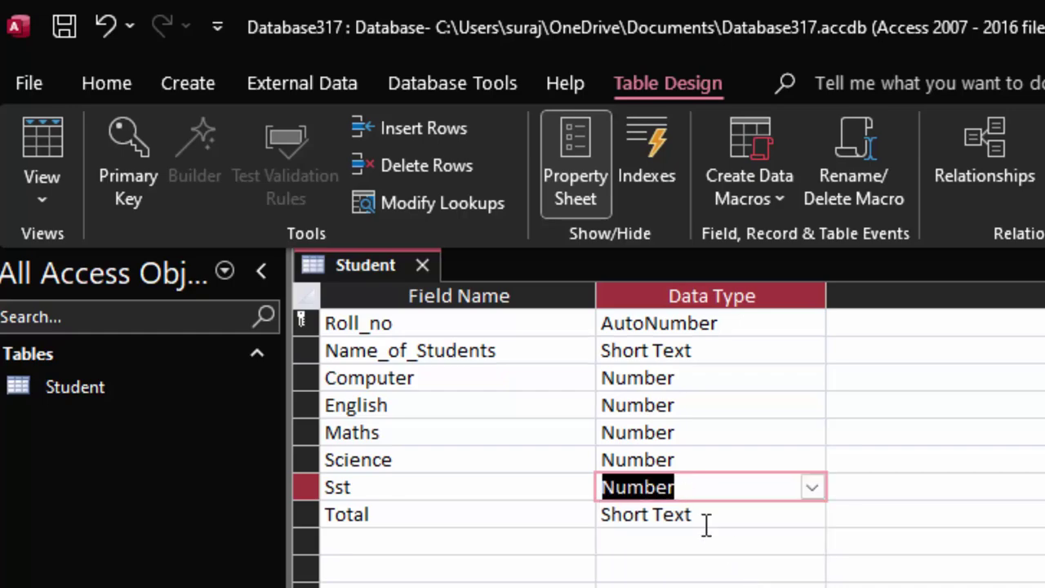
click(796, 516)
click(813, 514)
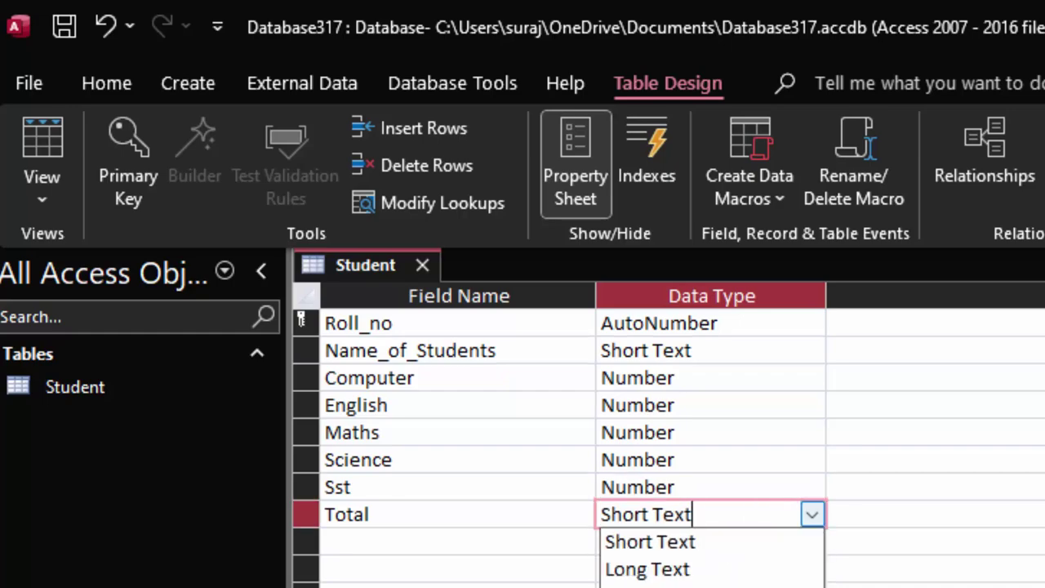
click(653, 584)
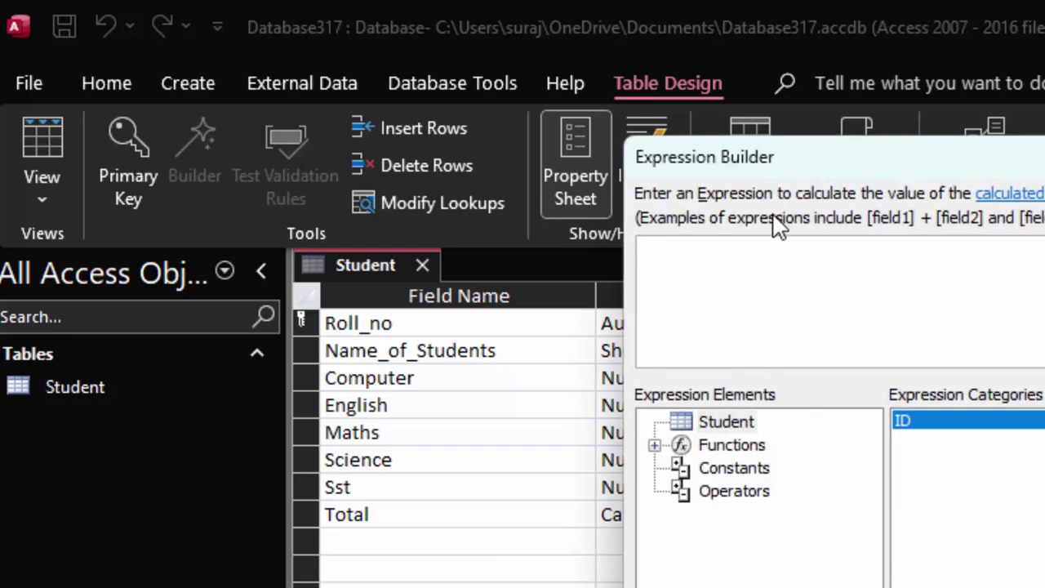
- Enter the Total expression [Computer]+[English]+[Maths]+[Science]+[Sst] and confirm it
drag(811, 173, 1044, 241)
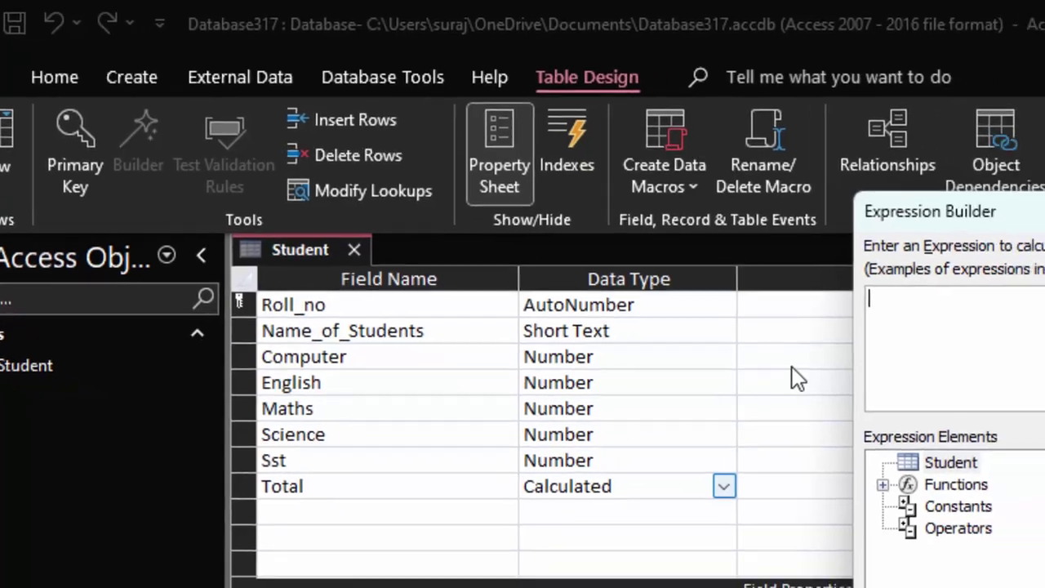
text([)
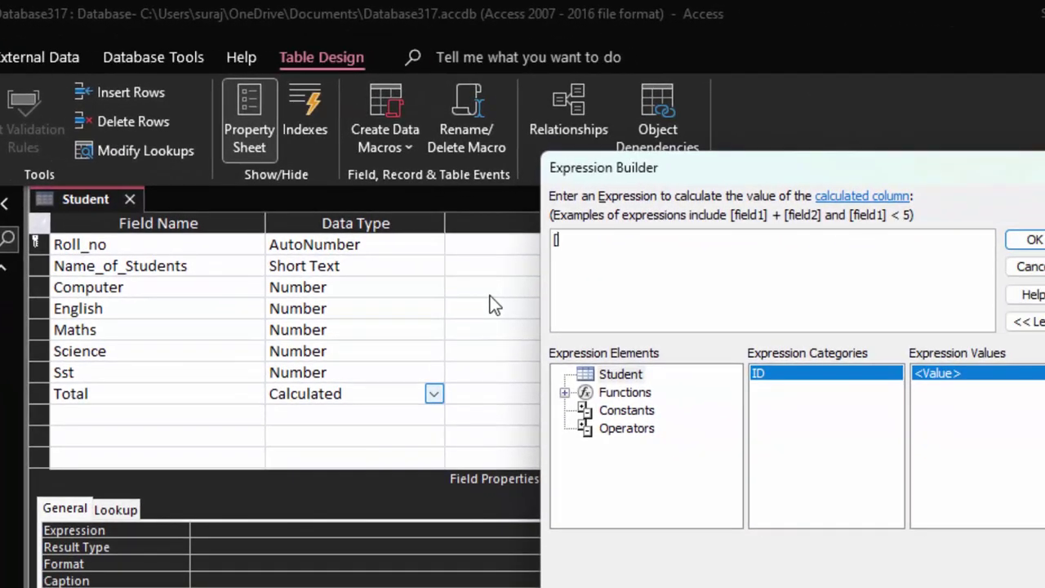
text(Com)
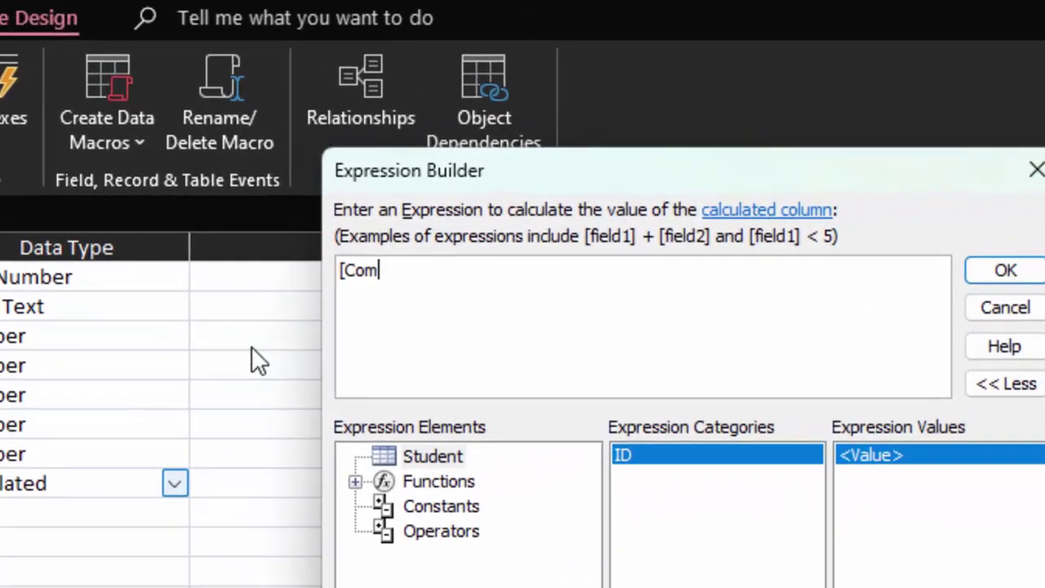
text(puter)
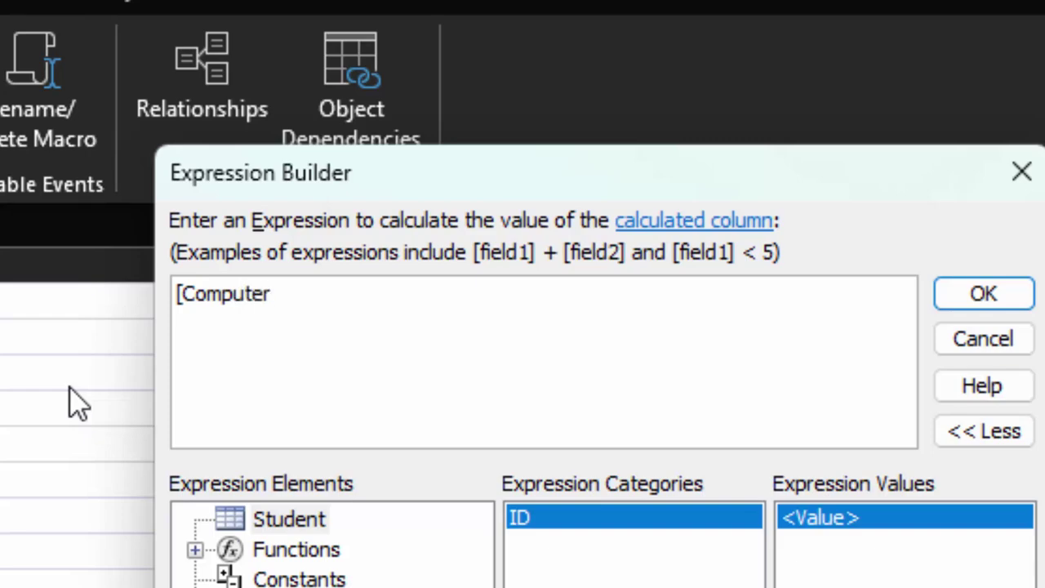
text(] +[)
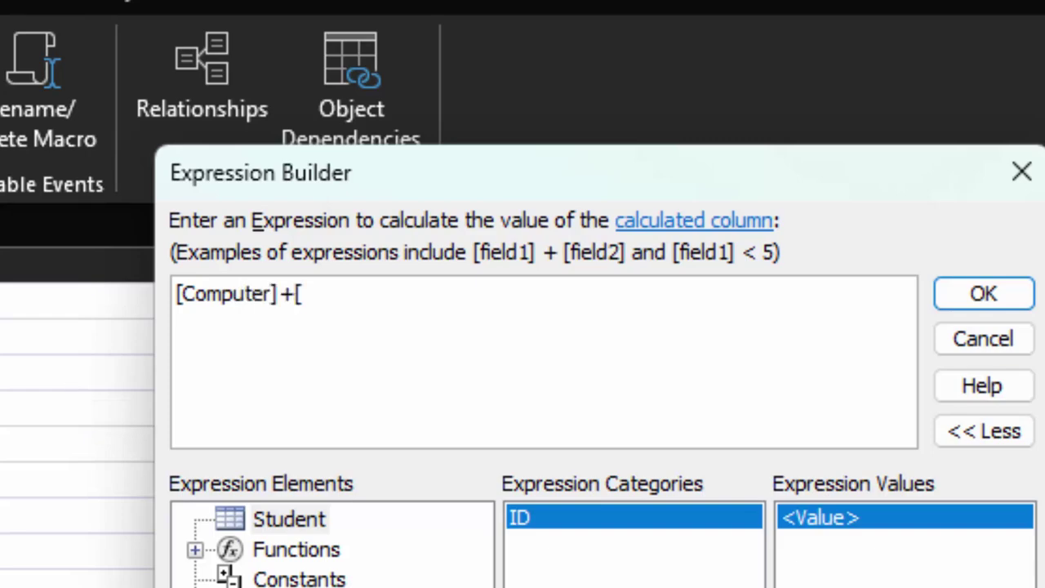
text(E)
text(ng)
text(lish])
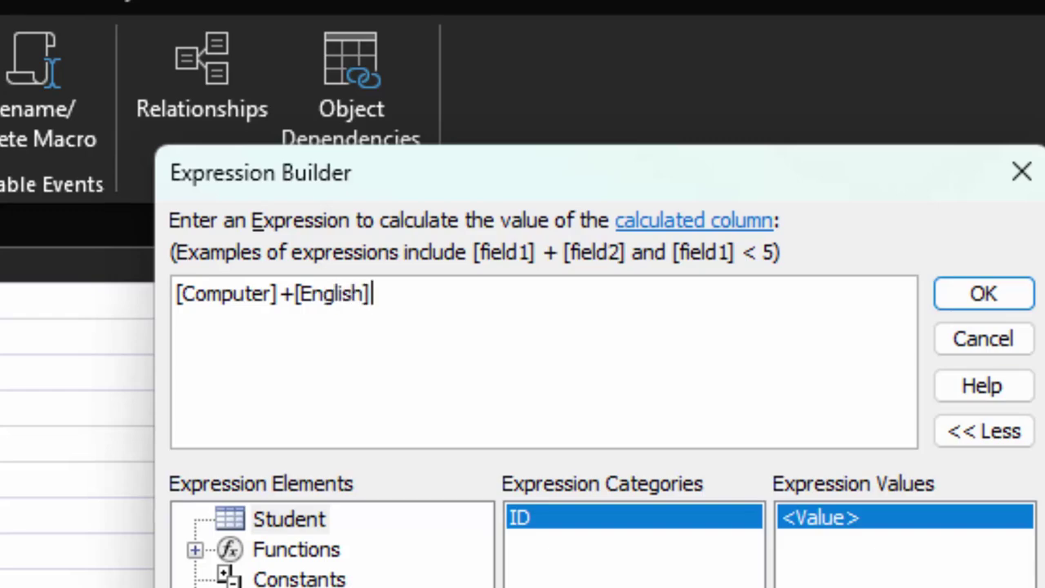
text( +)
text([Mat)
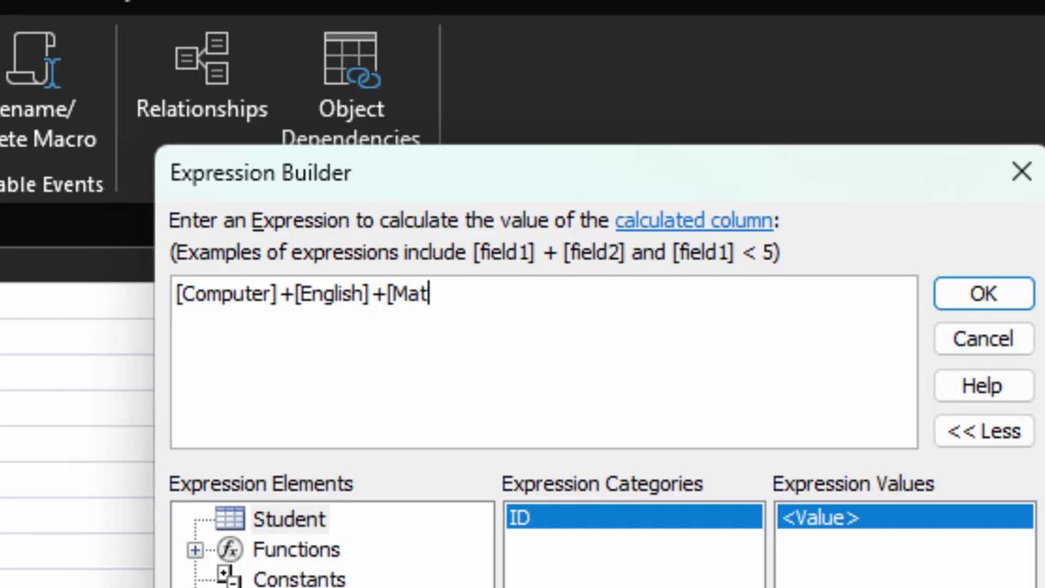
text(hs]+)
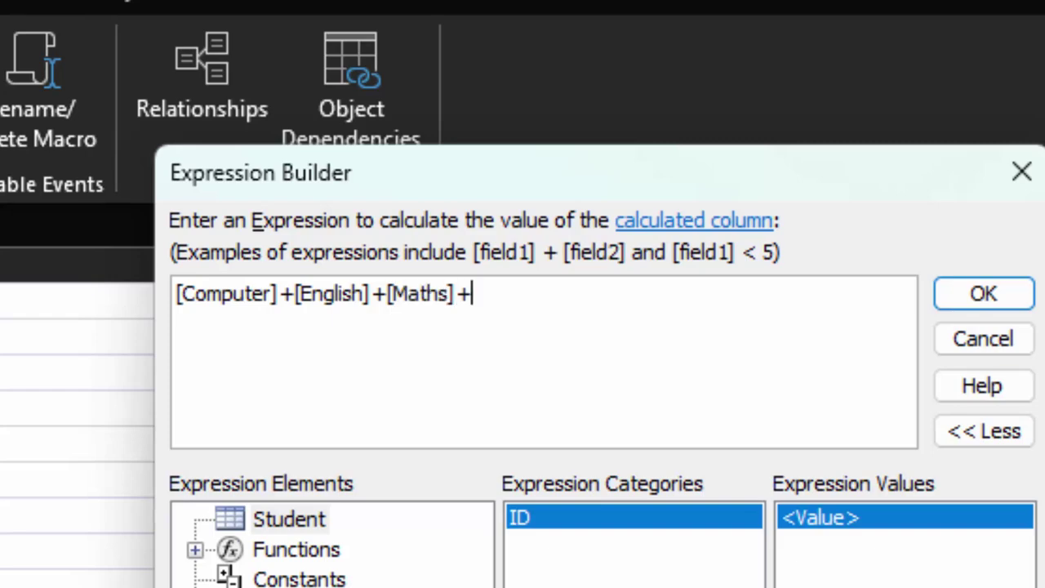
text([)
text(Scie)
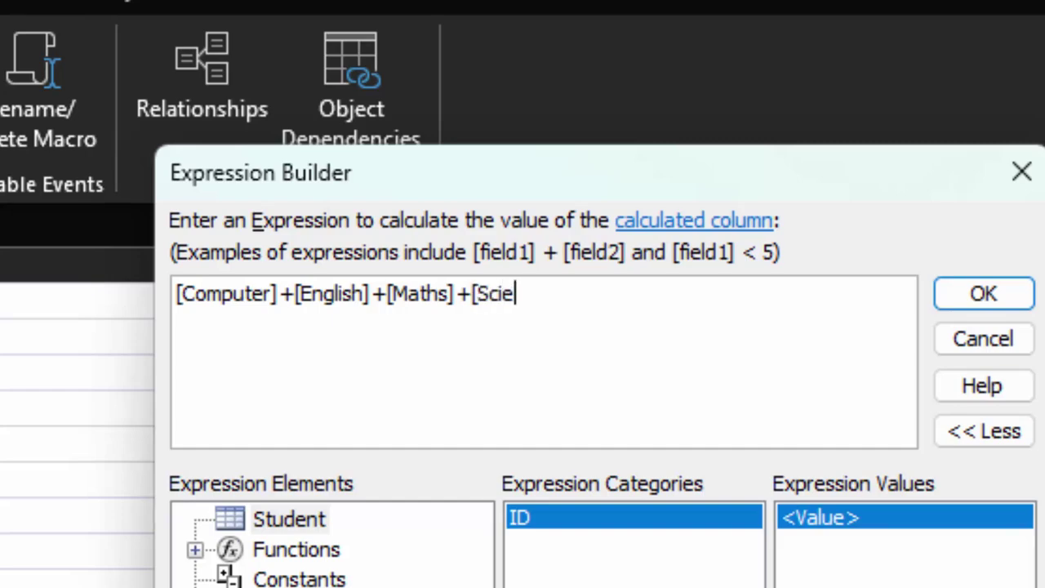
text(nce])
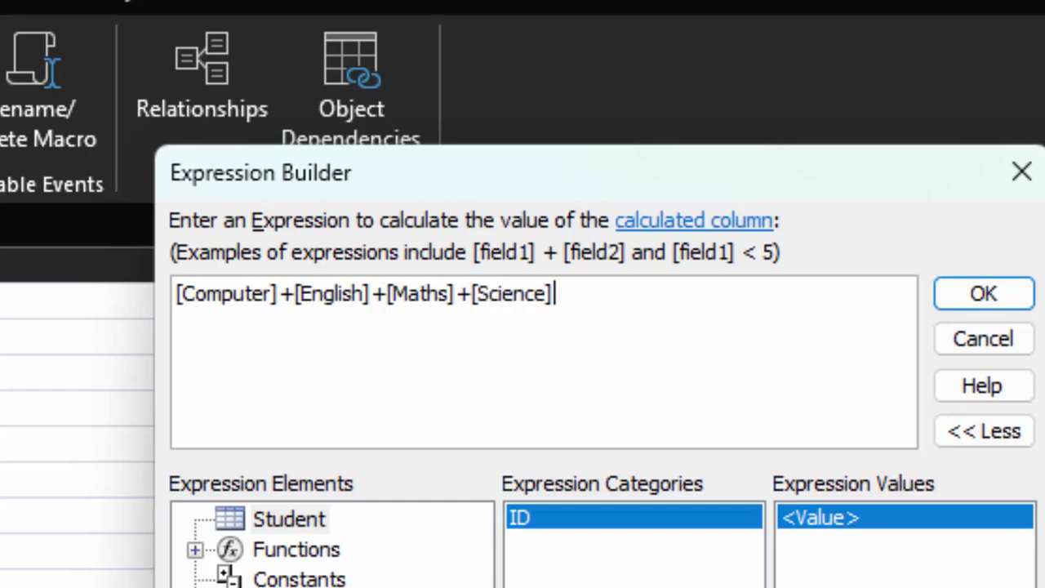
text(+)
text([)
text(Sst)
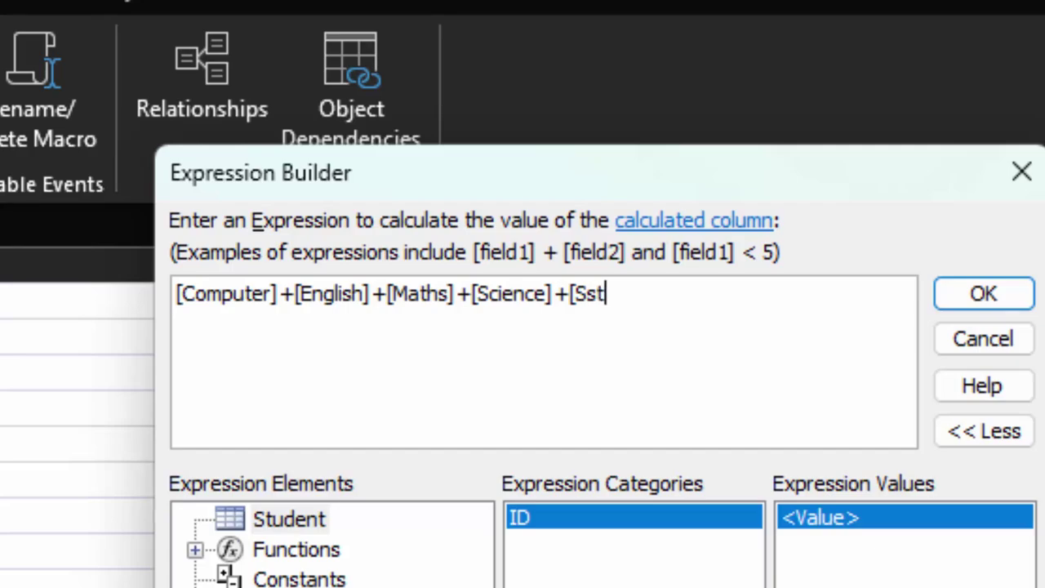
text(])
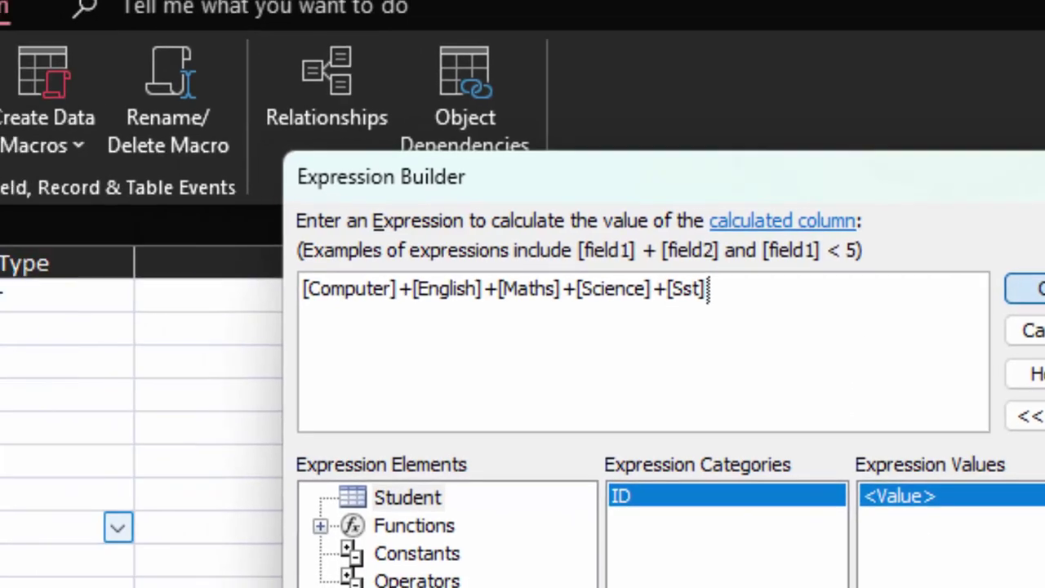
click(983, 294)
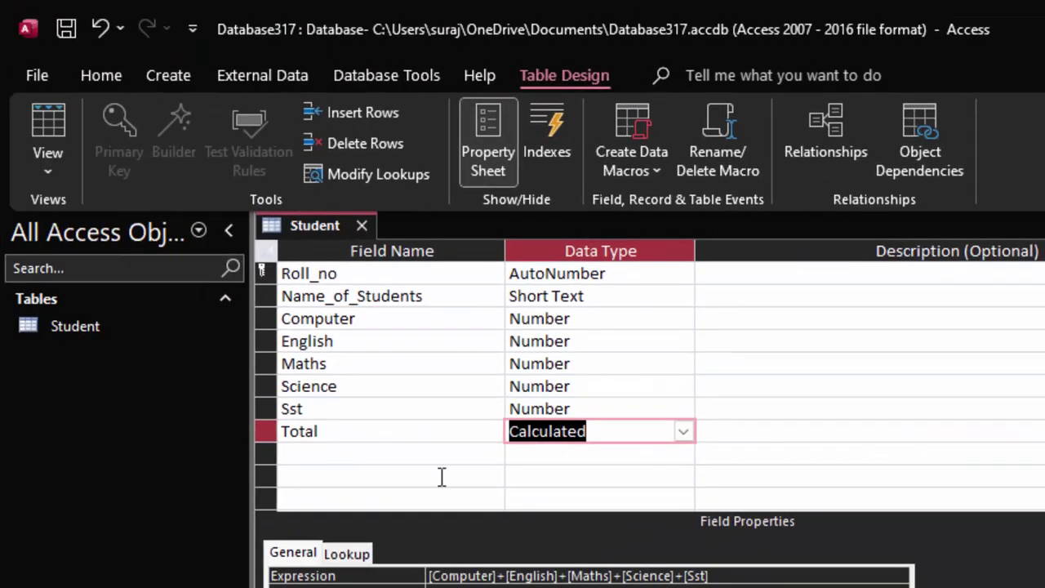
- Save the table, switch to Datasheet view, widen Name_of_Students, and pick Ram
click(41, 122)
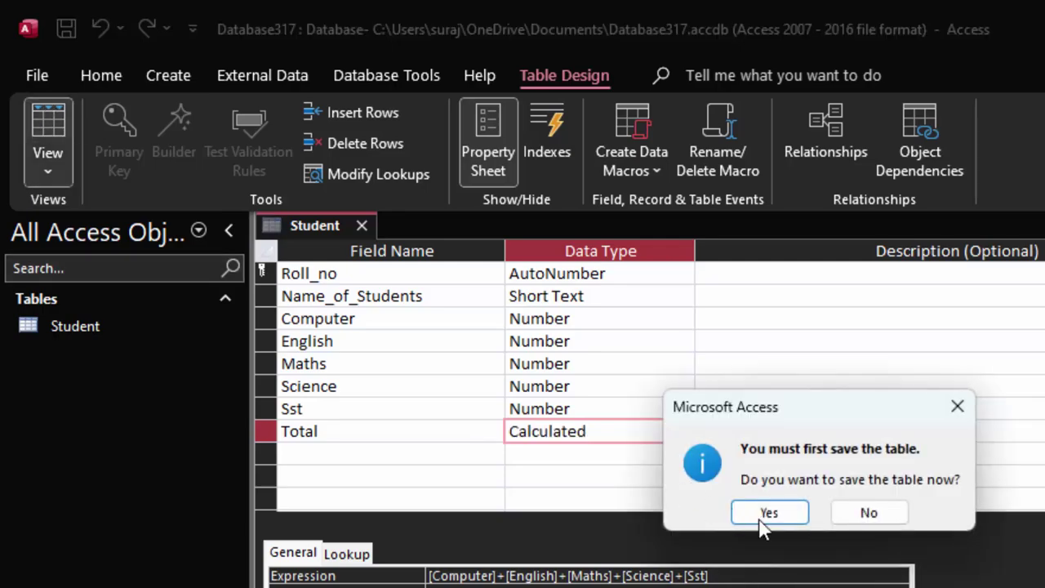
click(770, 512)
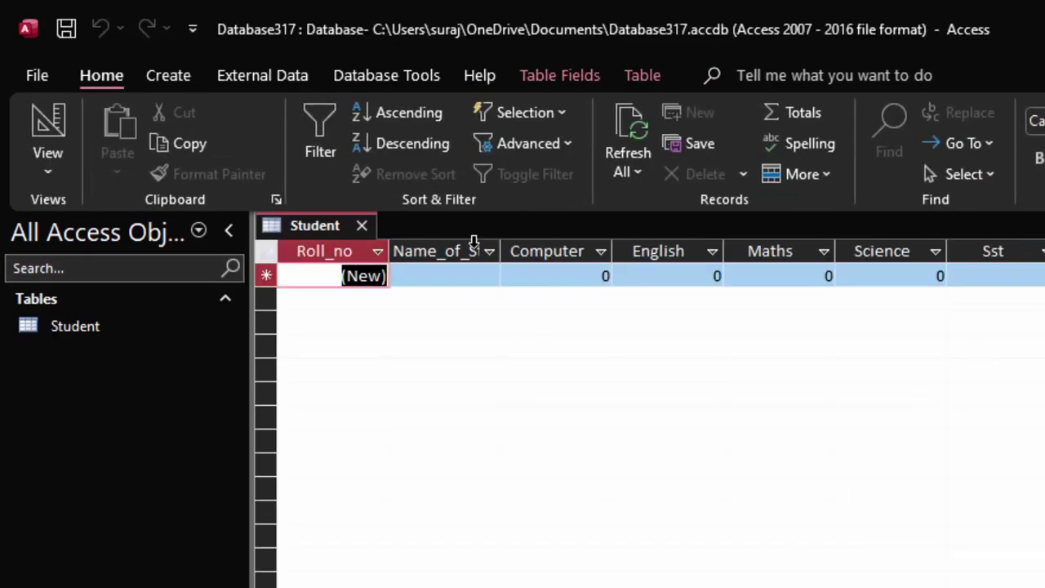
drag(501, 250, 559, 267)
click(221, 236)
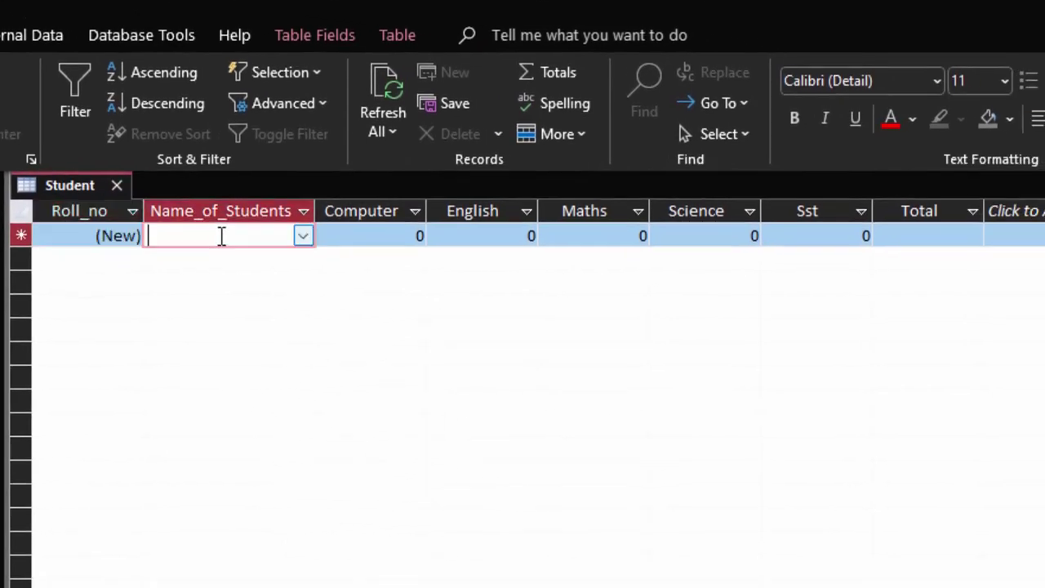
click(304, 236)
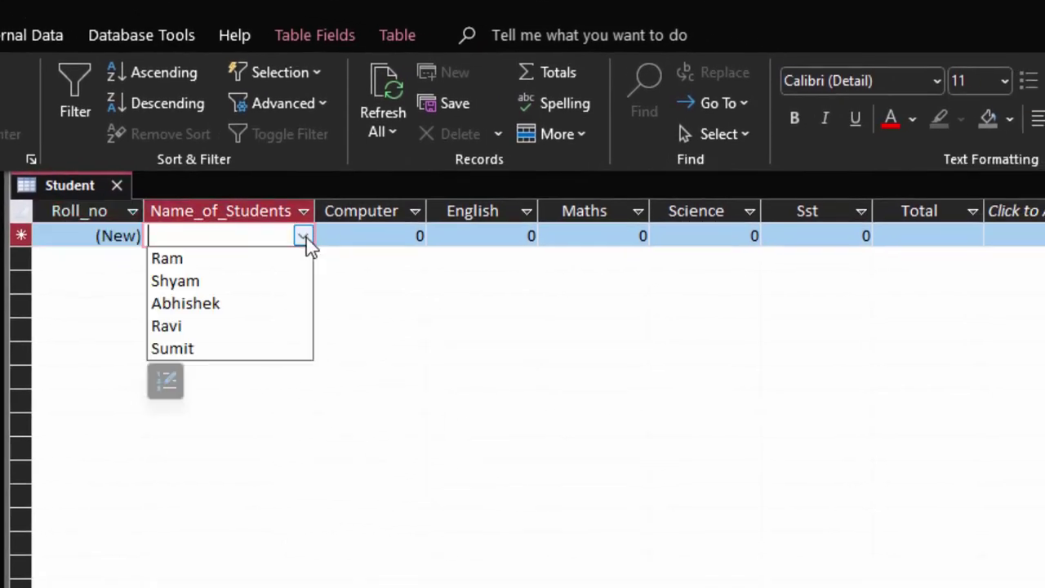
click(259, 265)
- Enter the first record's marks: Computer 79, English 55, Maths 56, Science 58, Sst 67
click(393, 236)
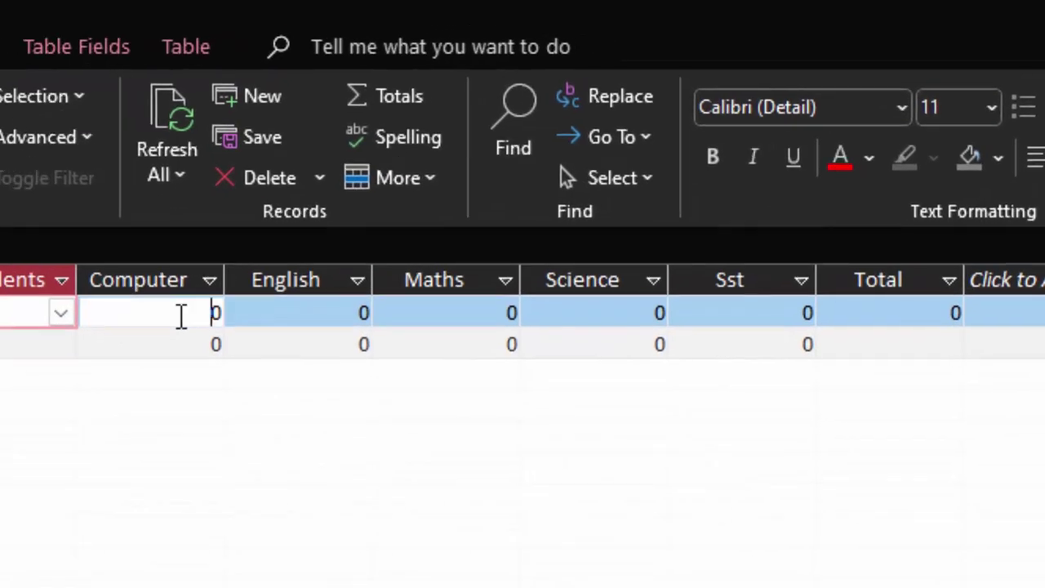
double_click(181, 316)
text(7)
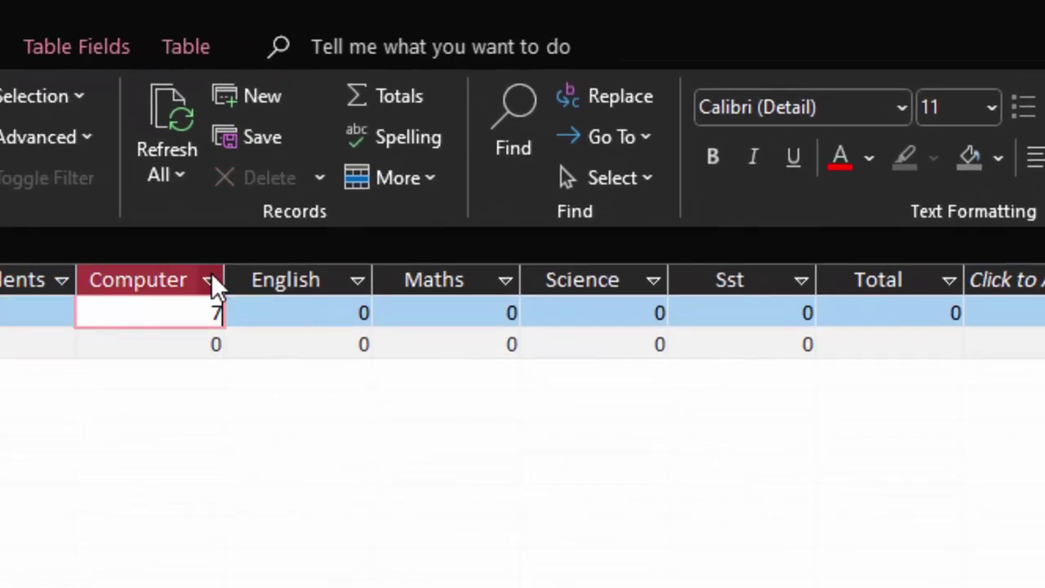
text(9)
key(Tab)
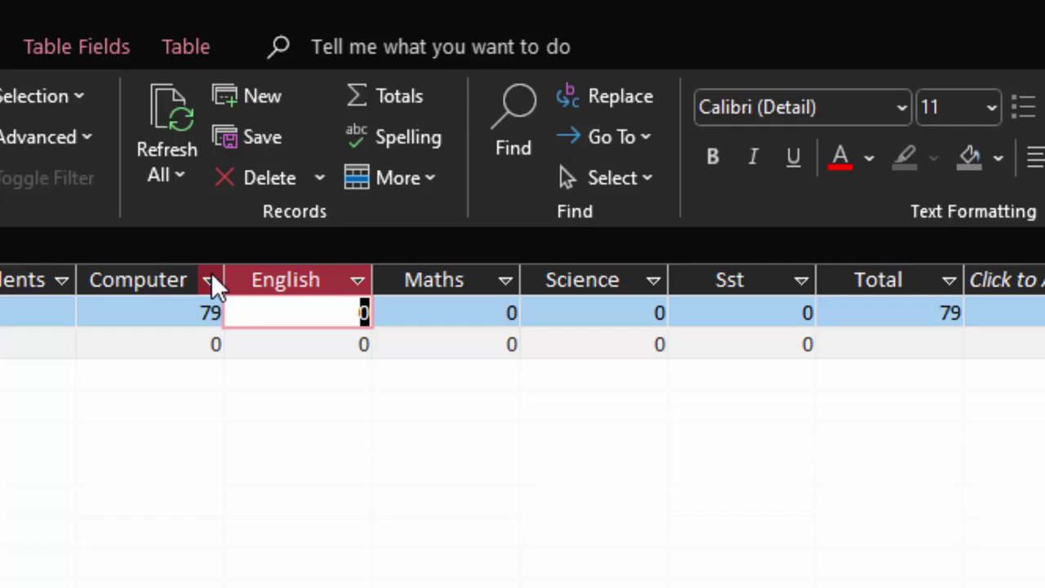
text(5)
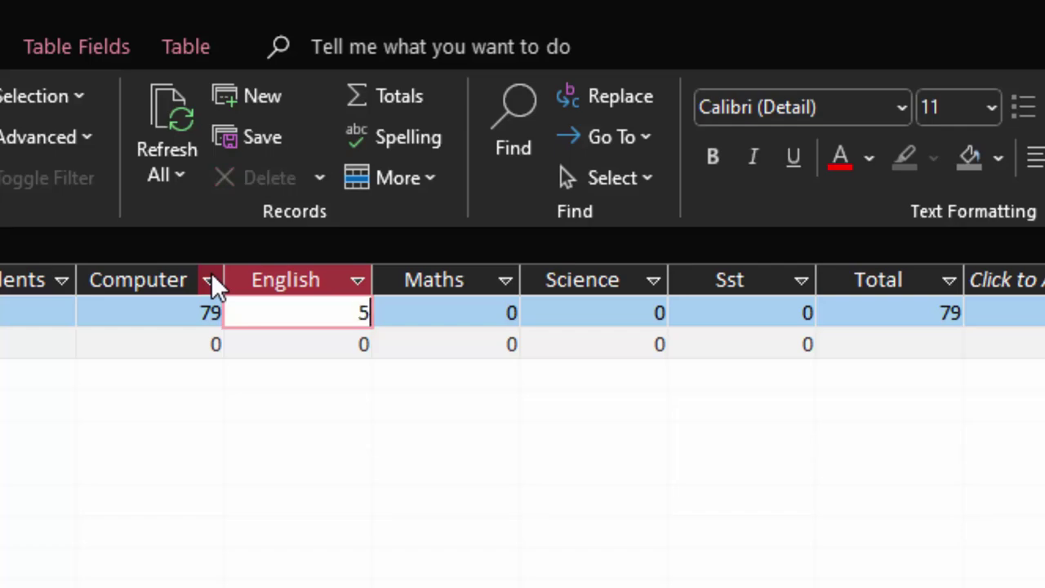
text(5)
key(Tab)
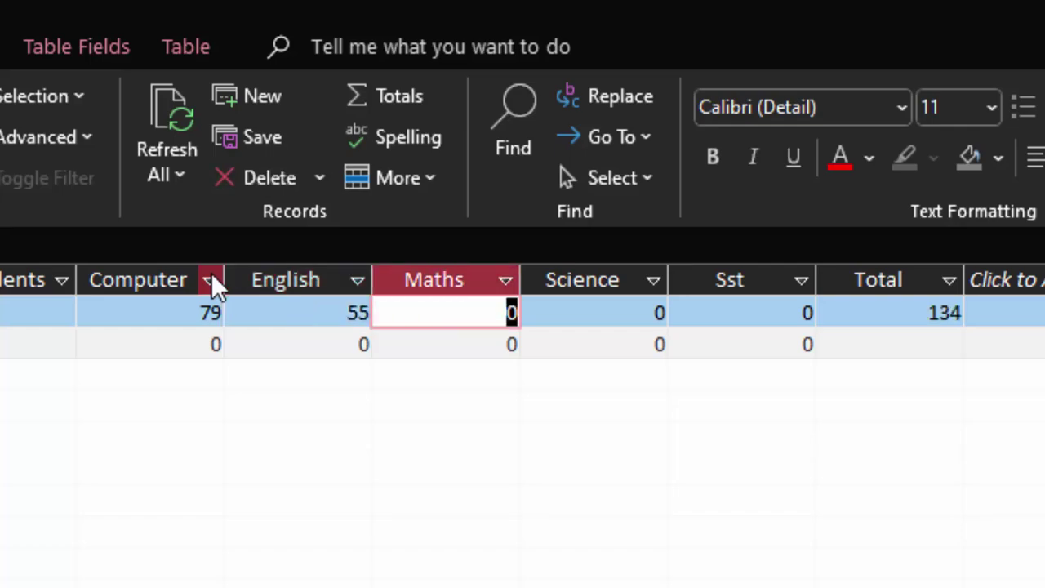
text(56)
key(Tab)
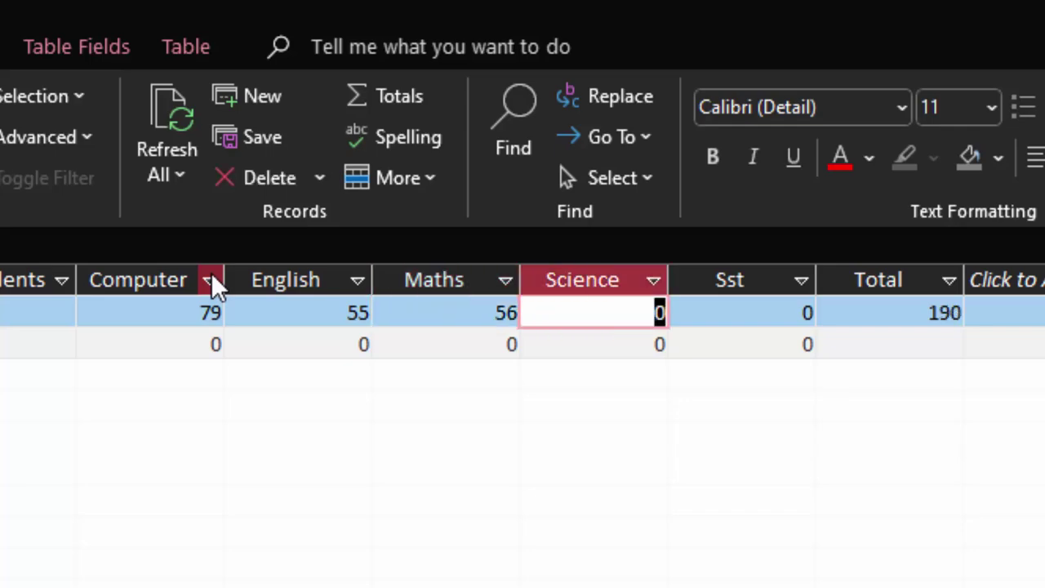
text(58)
key(Tab)
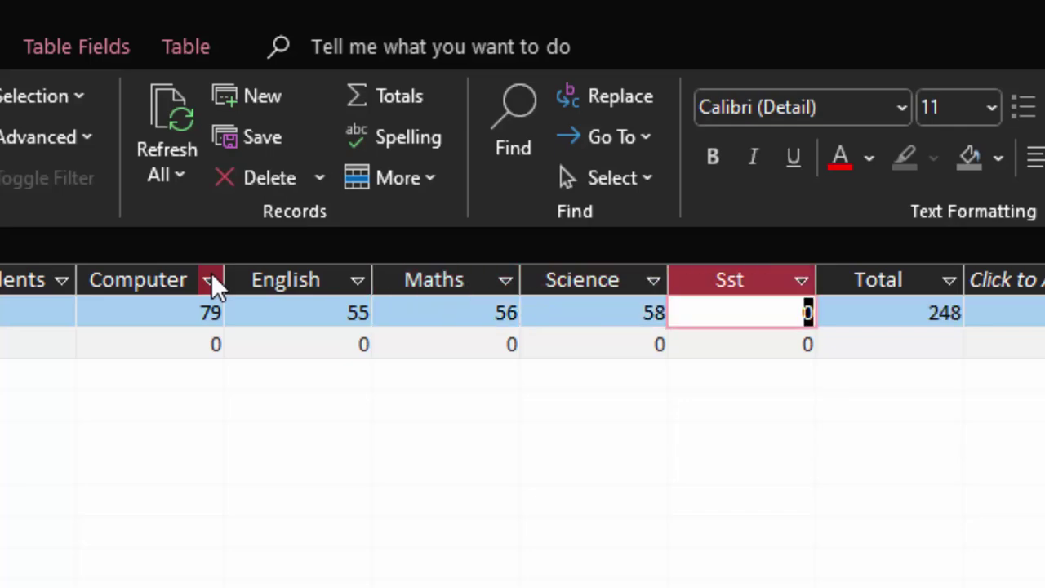
text(67)
key(Tab)
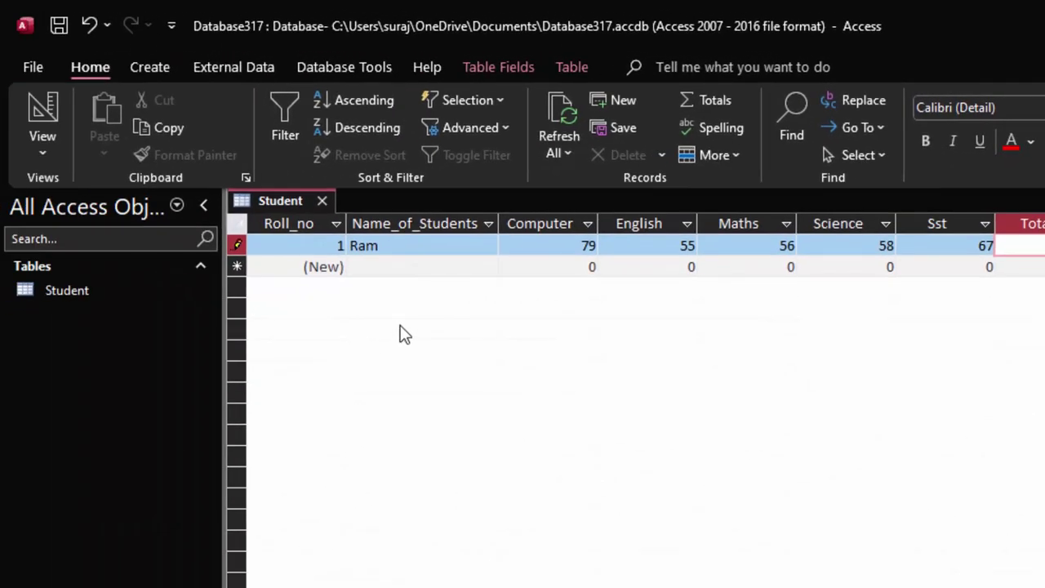
- Return to Design view and add a new field named Average below Total
click(54, 153)
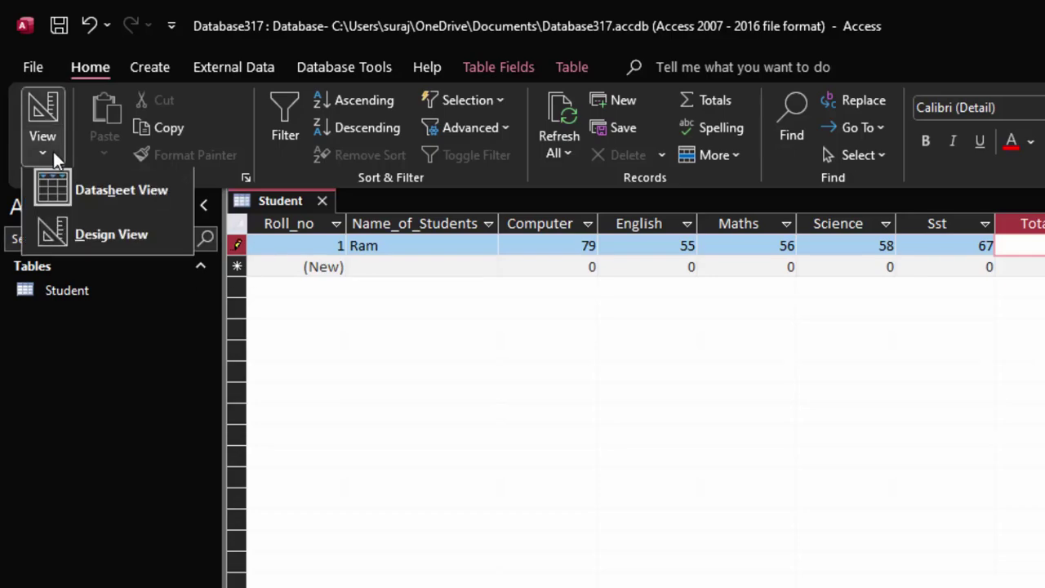
click(70, 233)
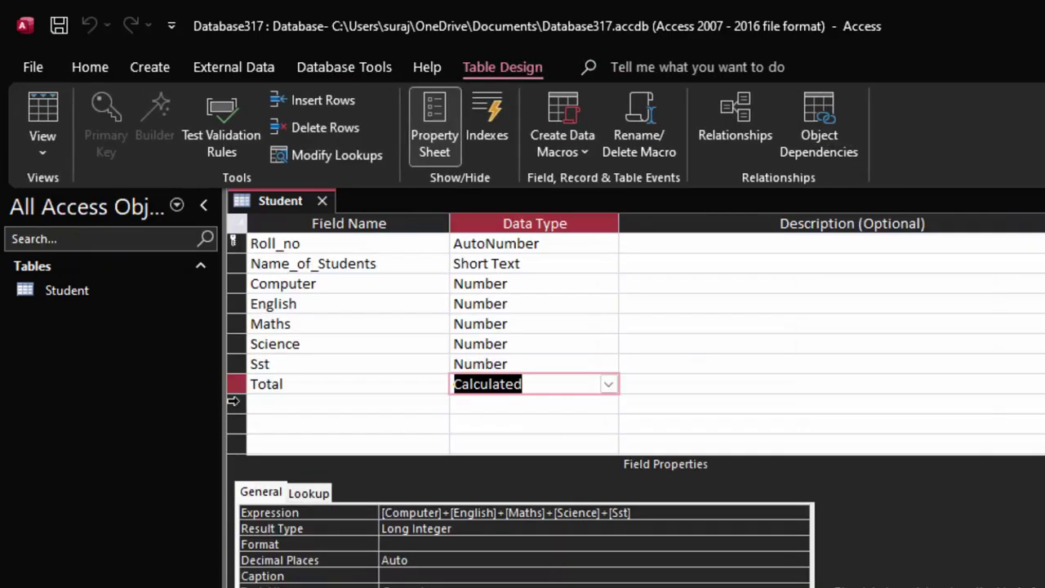
click(299, 400)
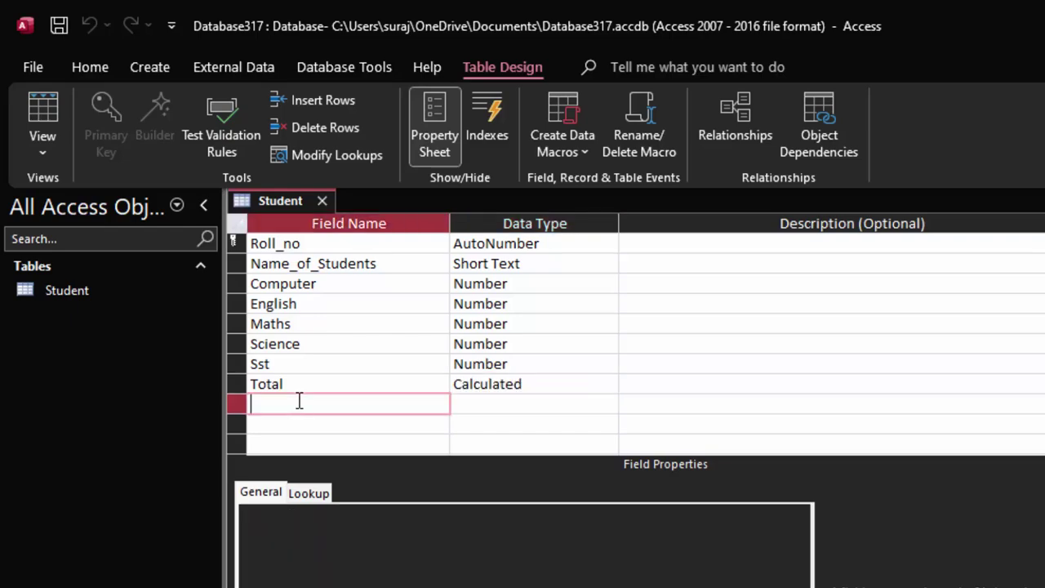
text(Av)
text(erage)
key(Tab)
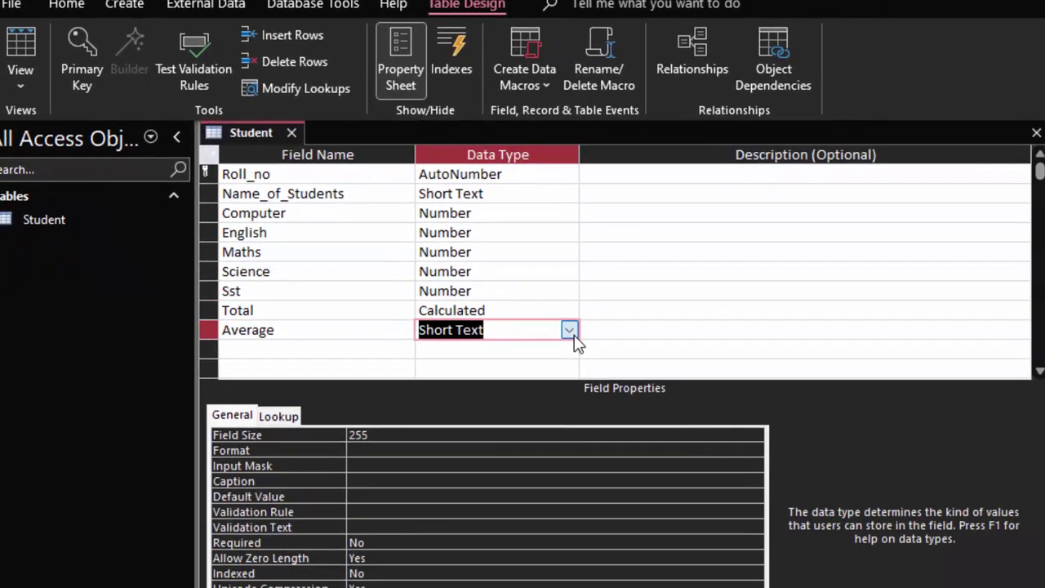
- Make Average a Calculated field with the expression [Total]/5
click(716, 414)
click(466, 581)
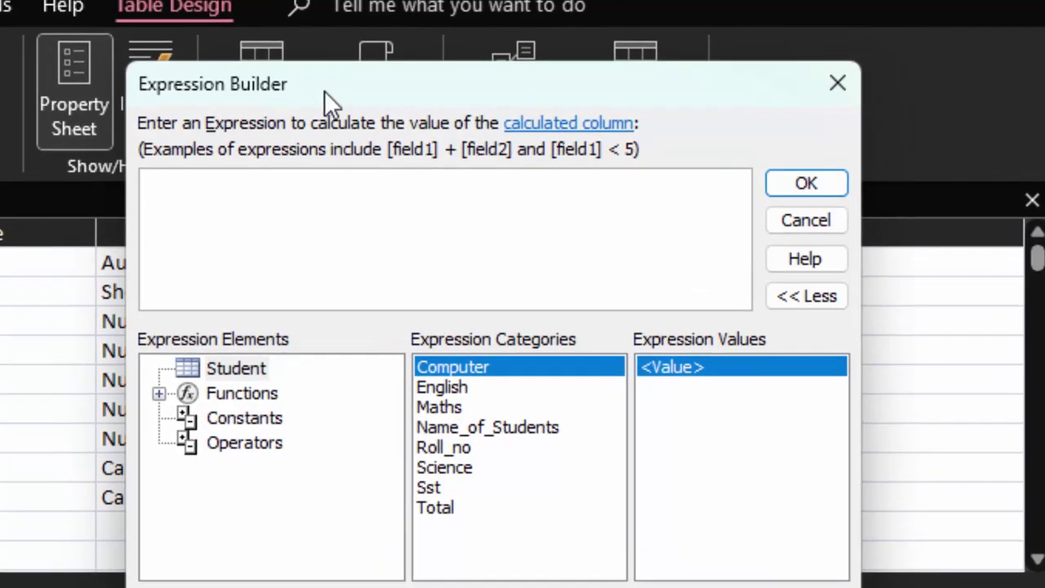
drag(325, 91, 515, 119)
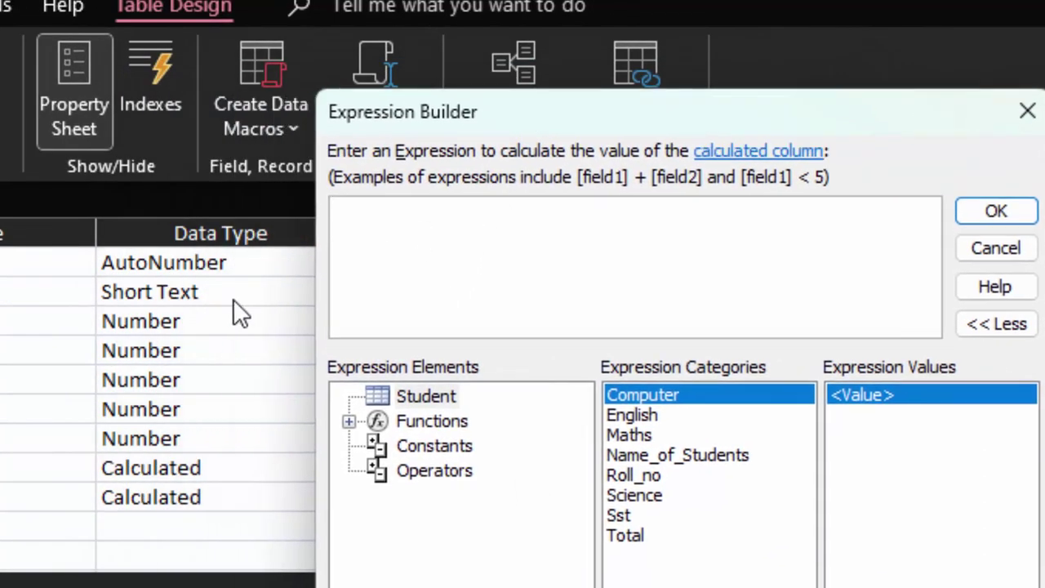
text([T)
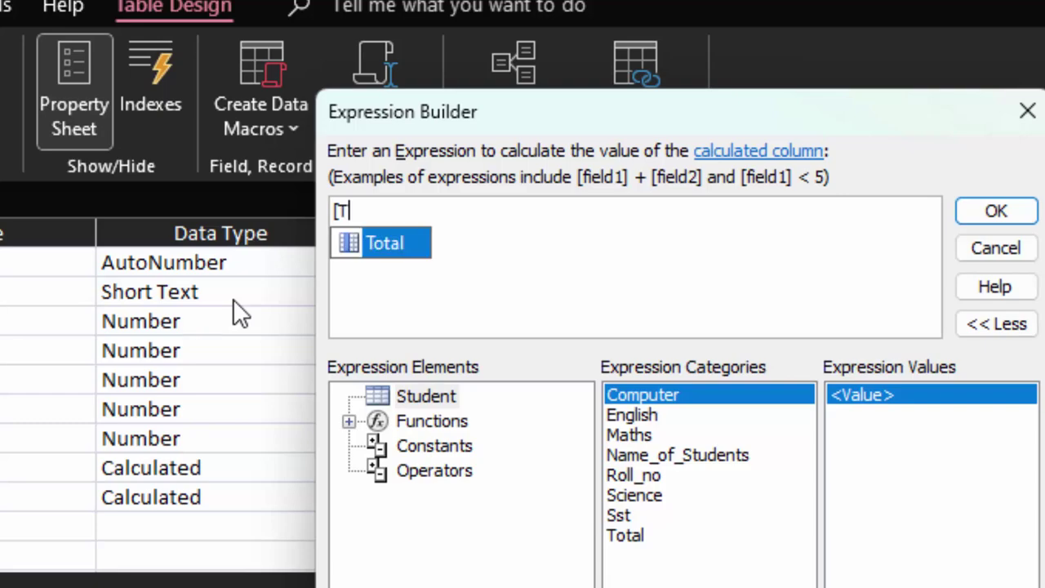
text(otal)
text(]/)
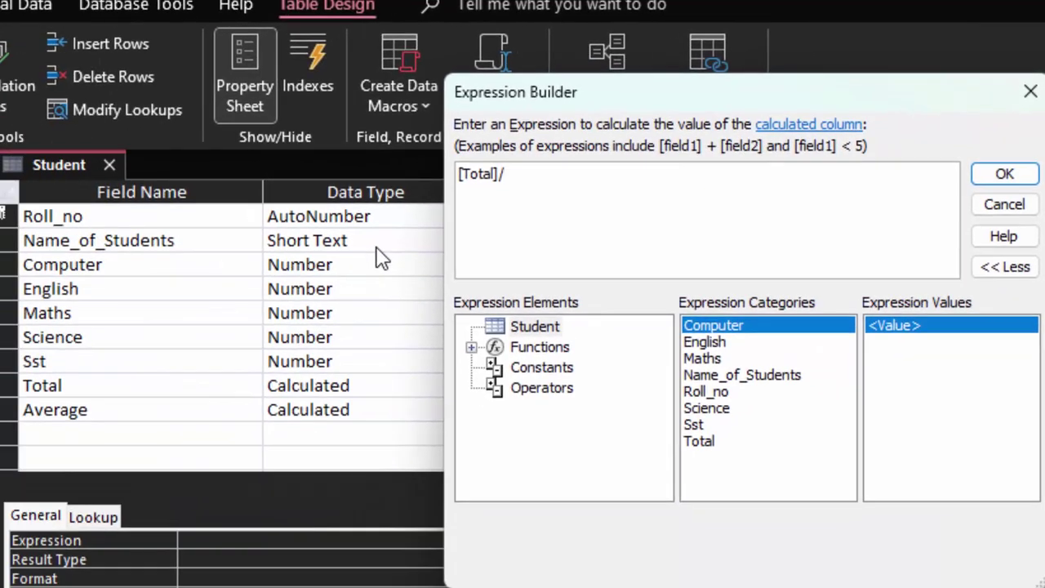
text(5)
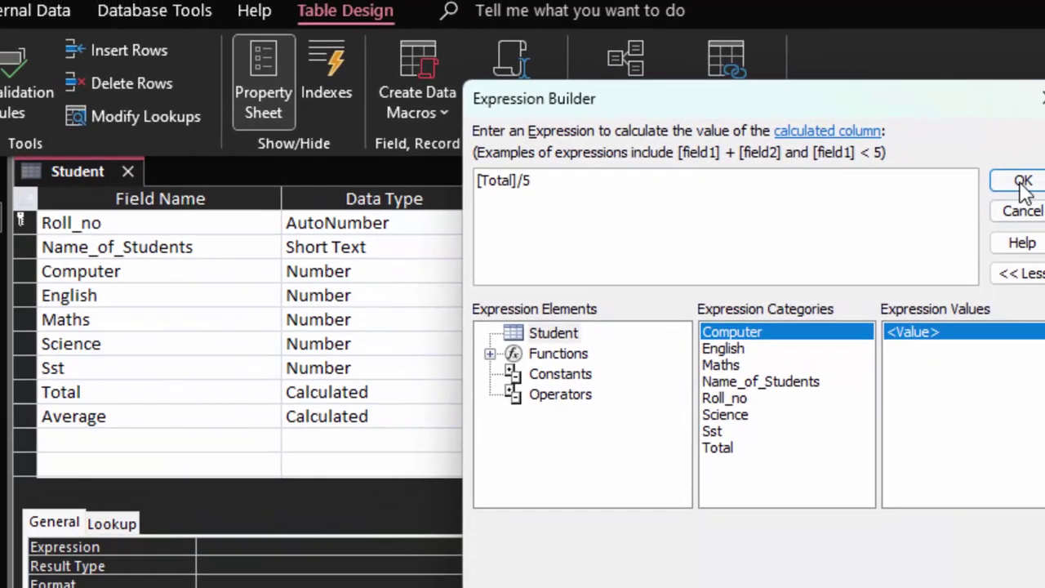
click(1004, 173)
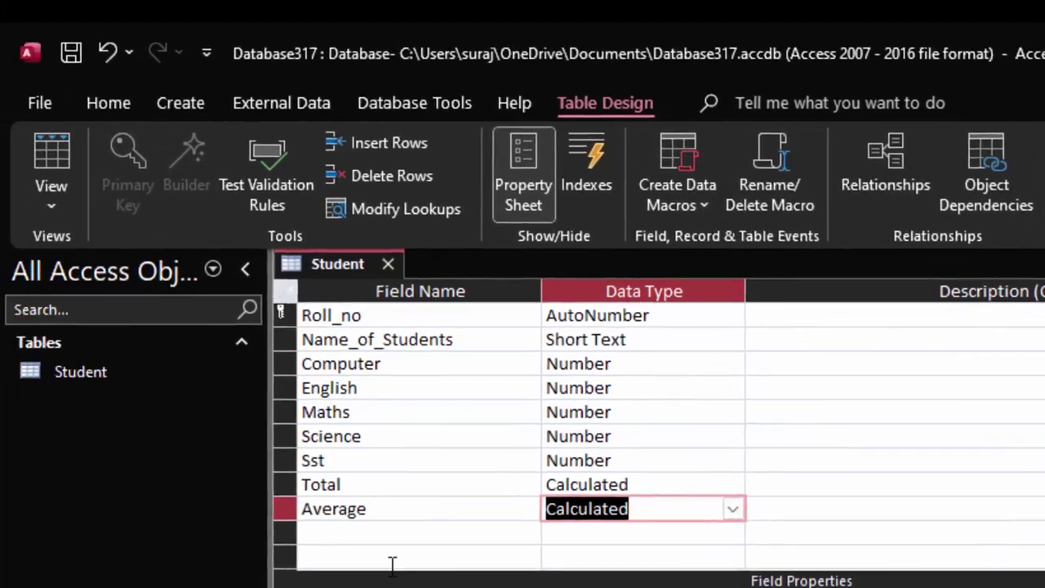
- Clear a stray letter and select the empty row below Average for the next field
click(368, 530)
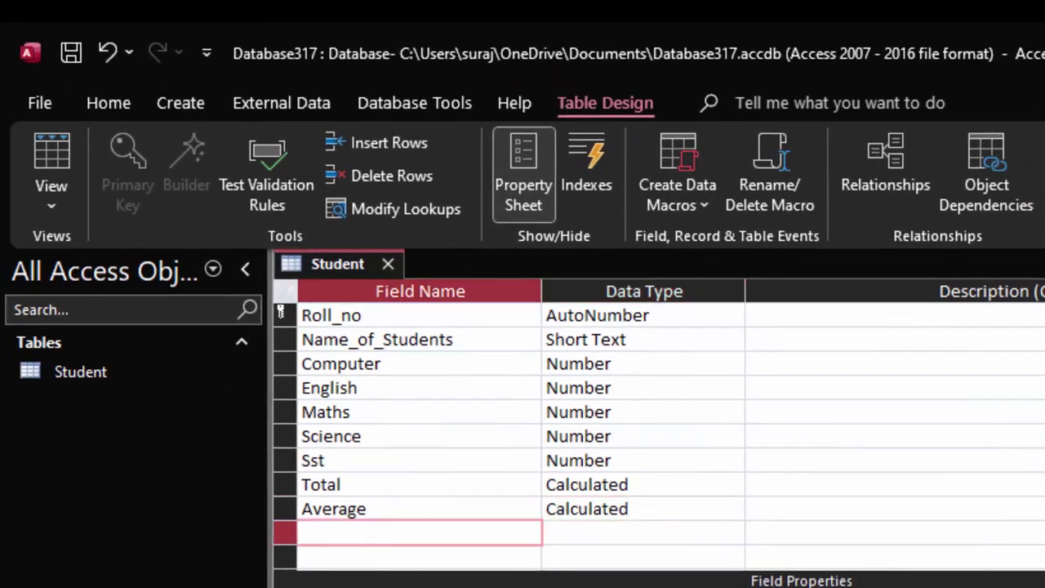
text(G)
key(BackSpace)
click(366, 516)
click(366, 532)
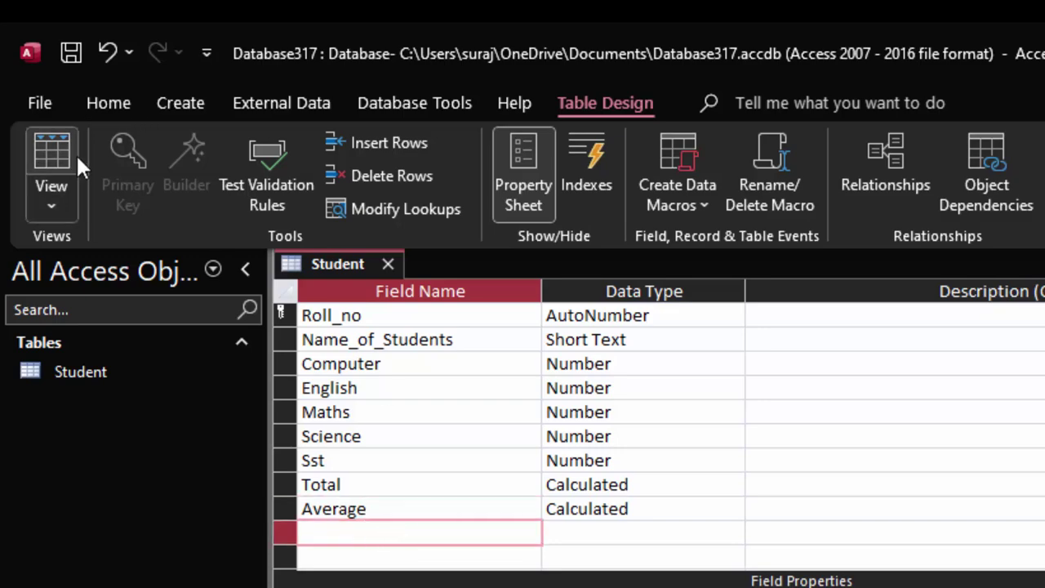
- Save the table into Datasheet view, then reopen Student in Design view
click(49, 158)
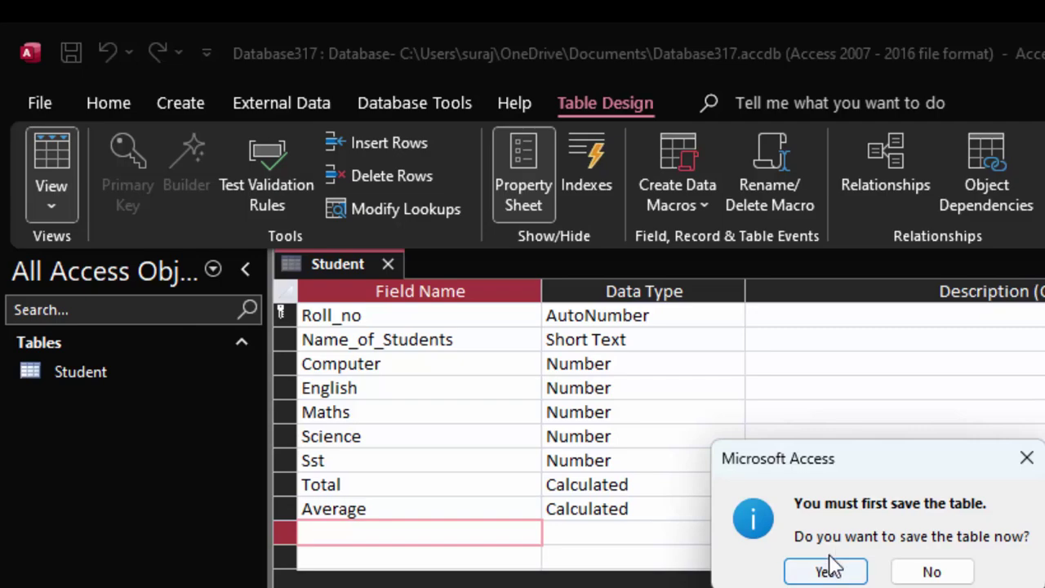
click(826, 570)
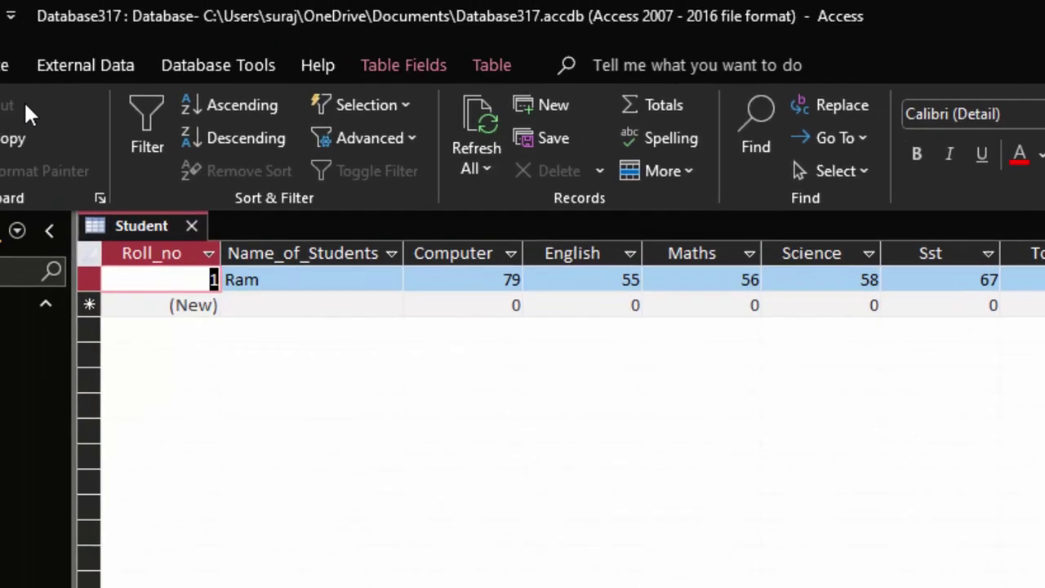
click(221, 102)
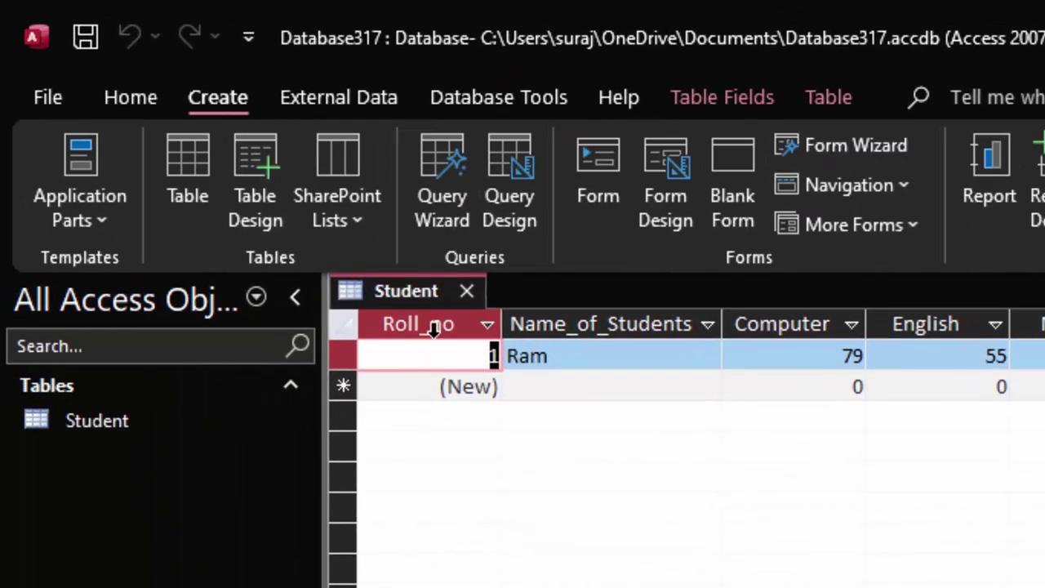
right_click(133, 426)
click(222, 499)
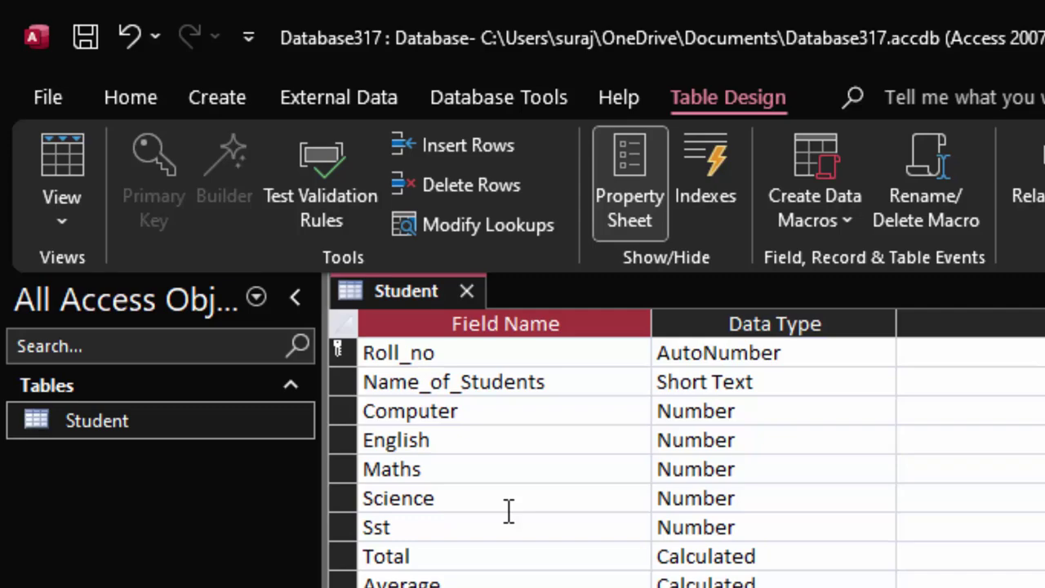
- Open the Expression Builder and begin the nested IIf on [Average]: >=85 "S", >=75 "A"
key(Tab)
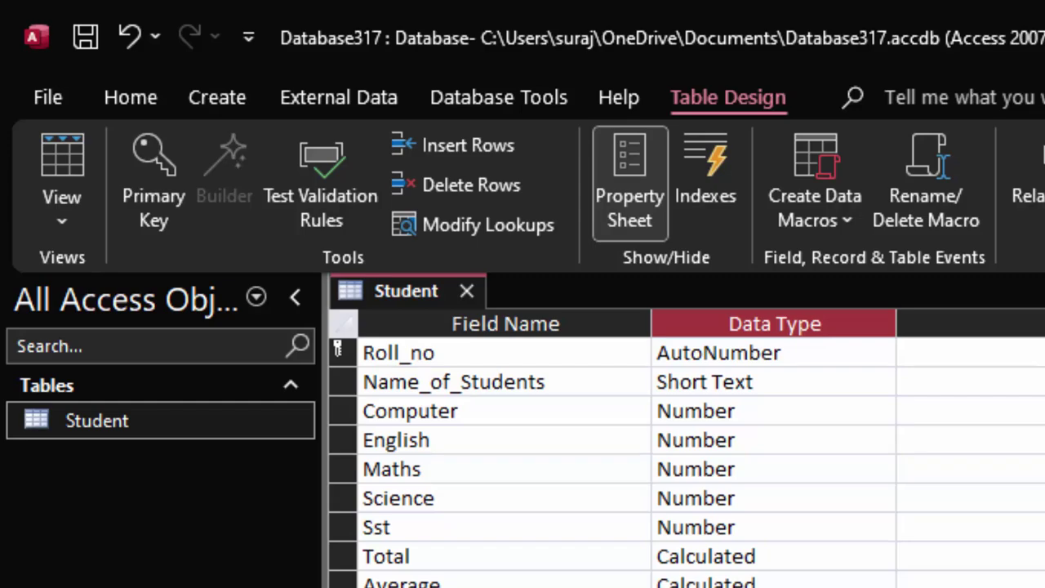
key(Return)
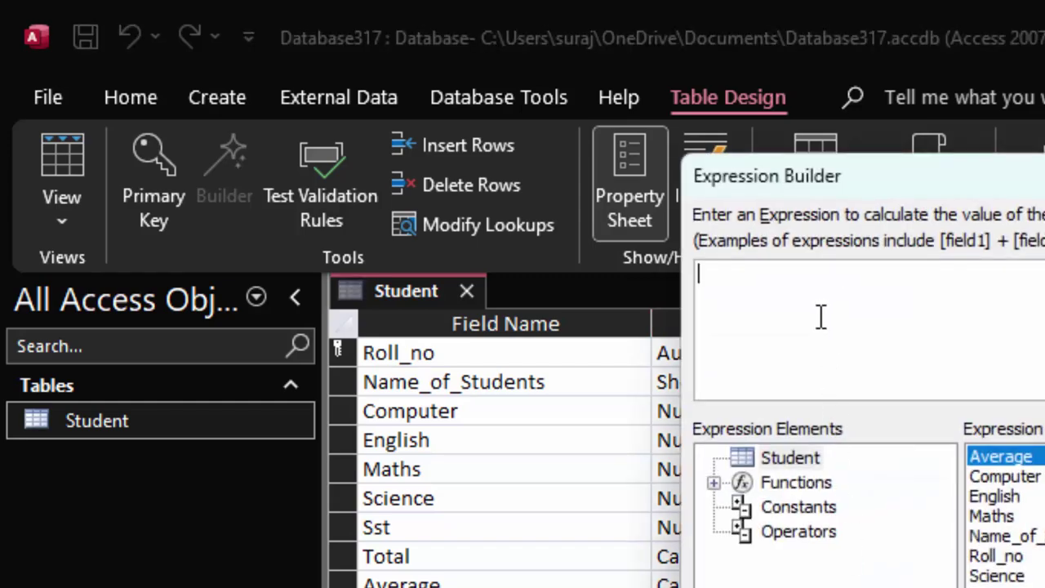
text(ii)
key(Tab)
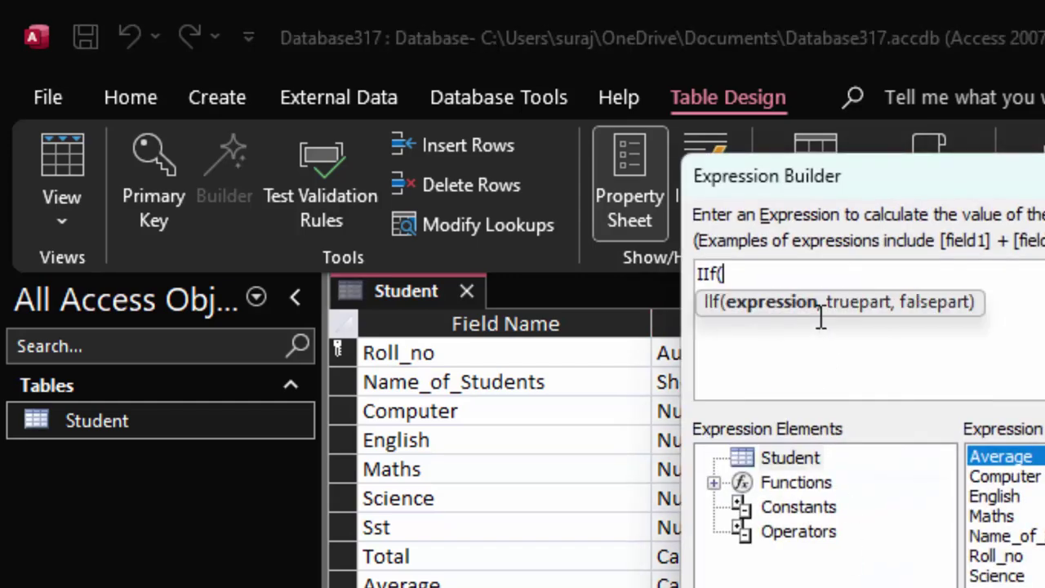
text([A)
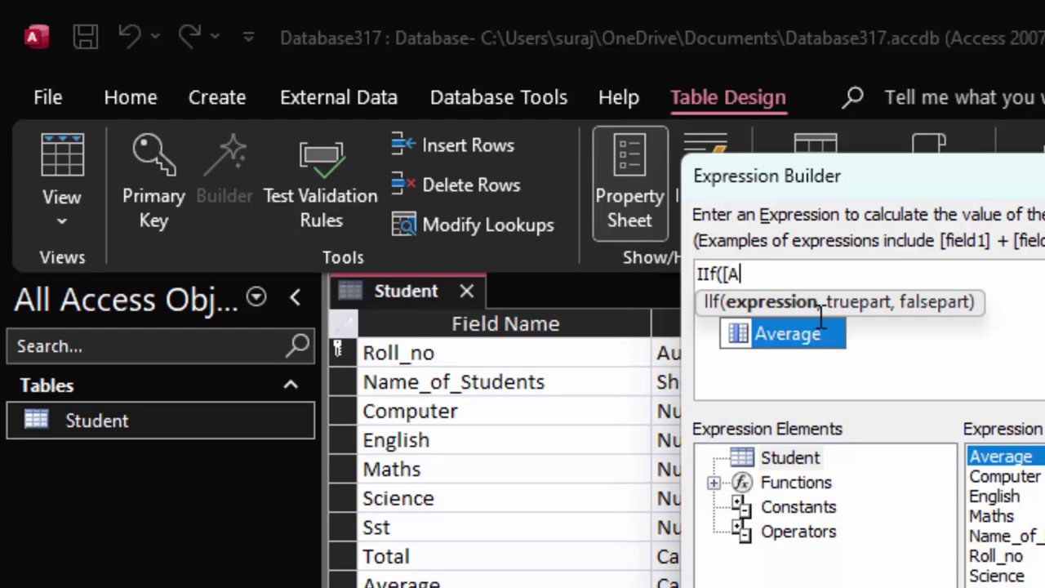
text(v)
key(Tab)
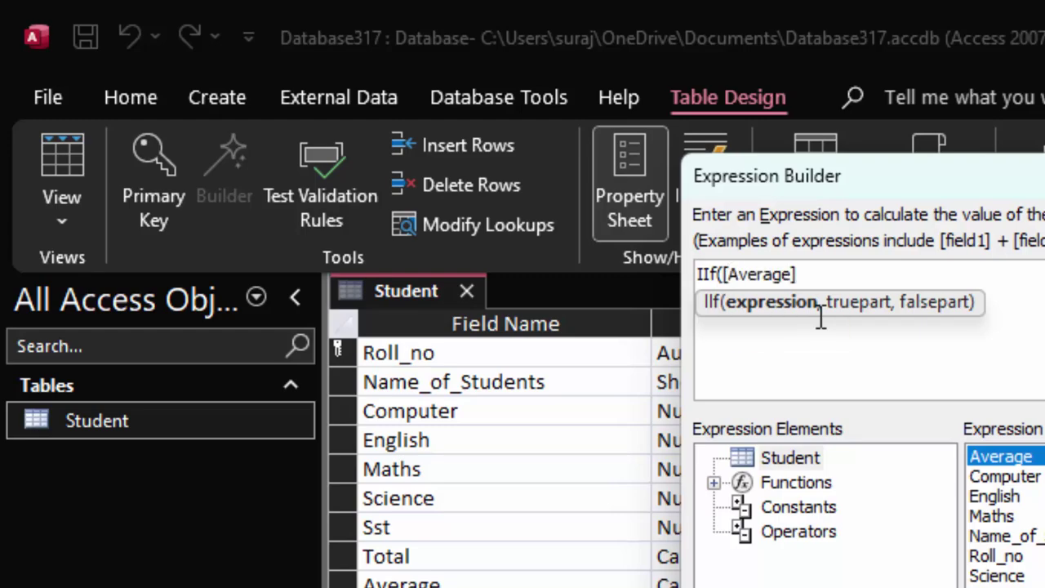
text(>=)
text(85)
text(,)
text(")
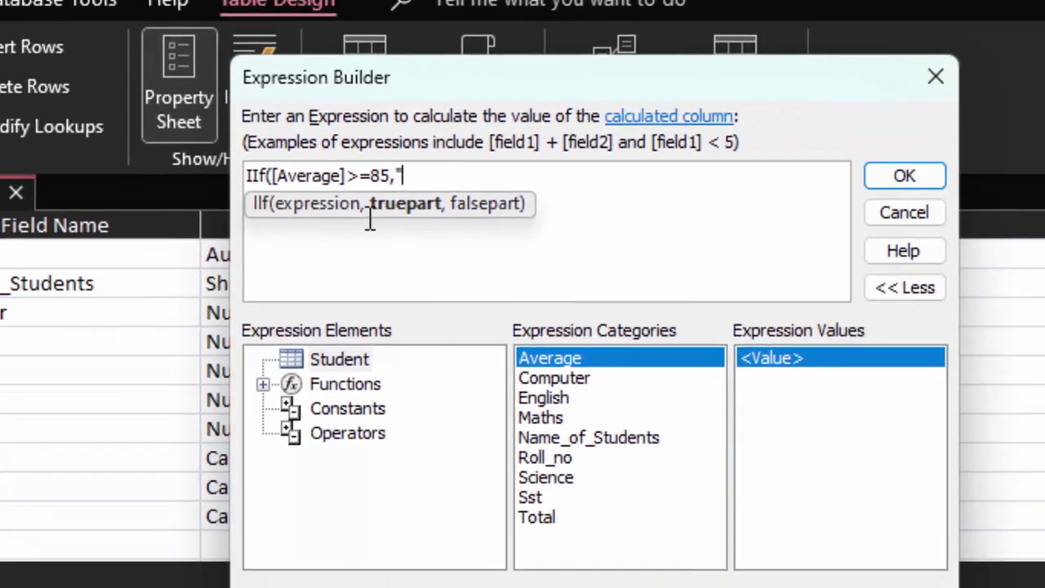
text(S",i)
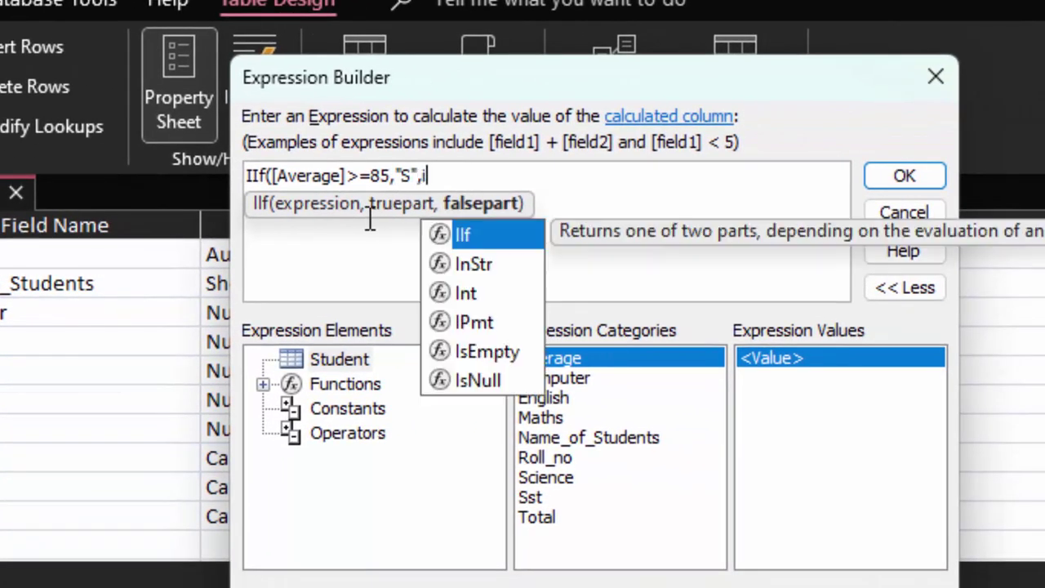
text(if()
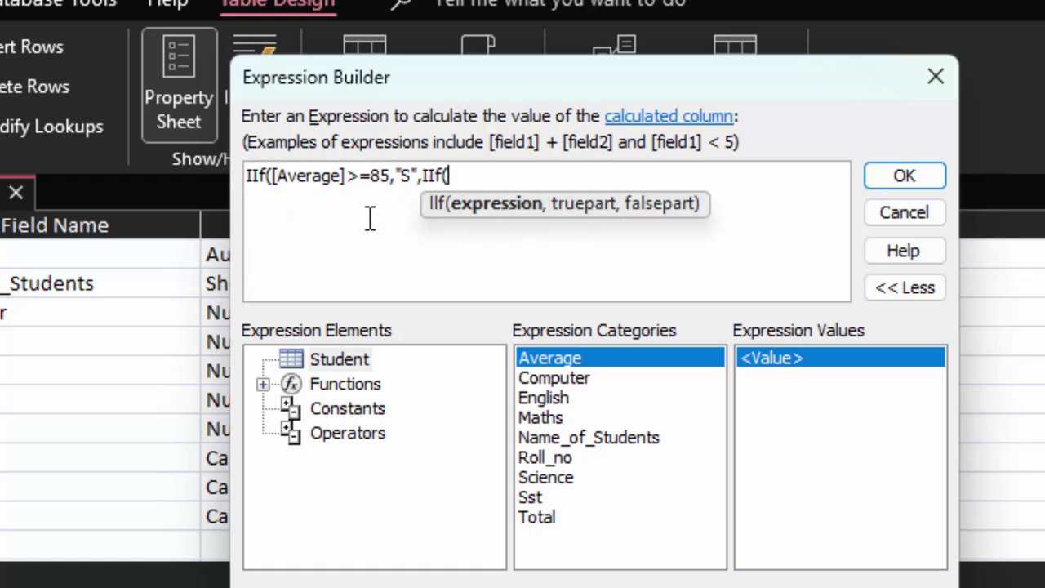
text([A)
key(Tab)
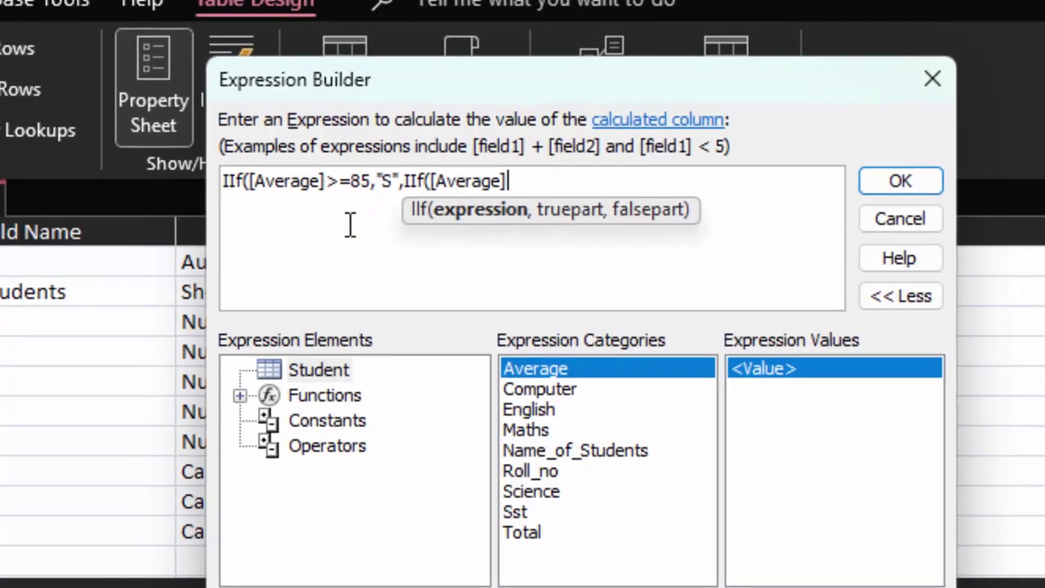
text(>=)
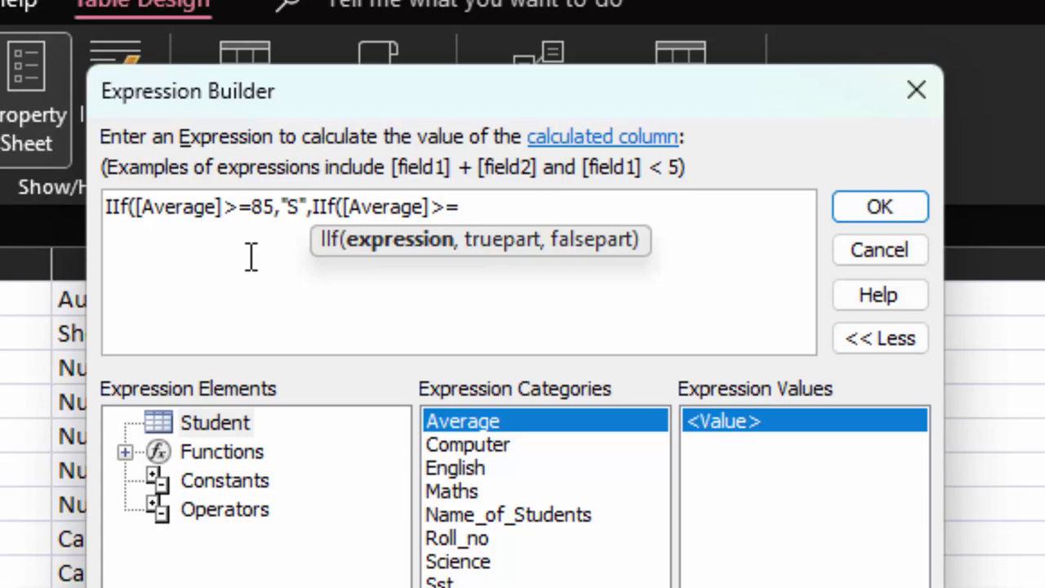
text(75,")
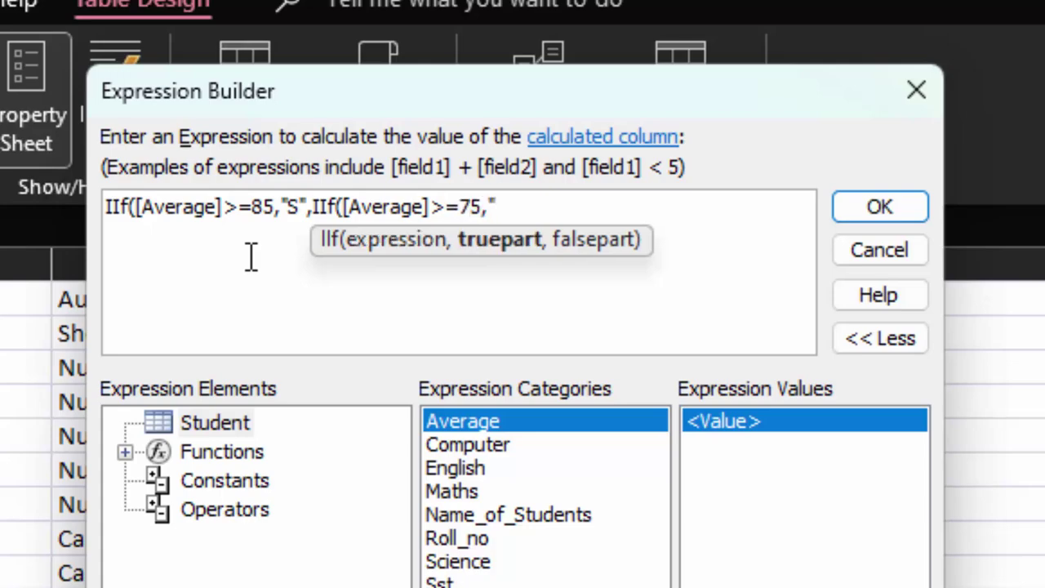
text(A",i)
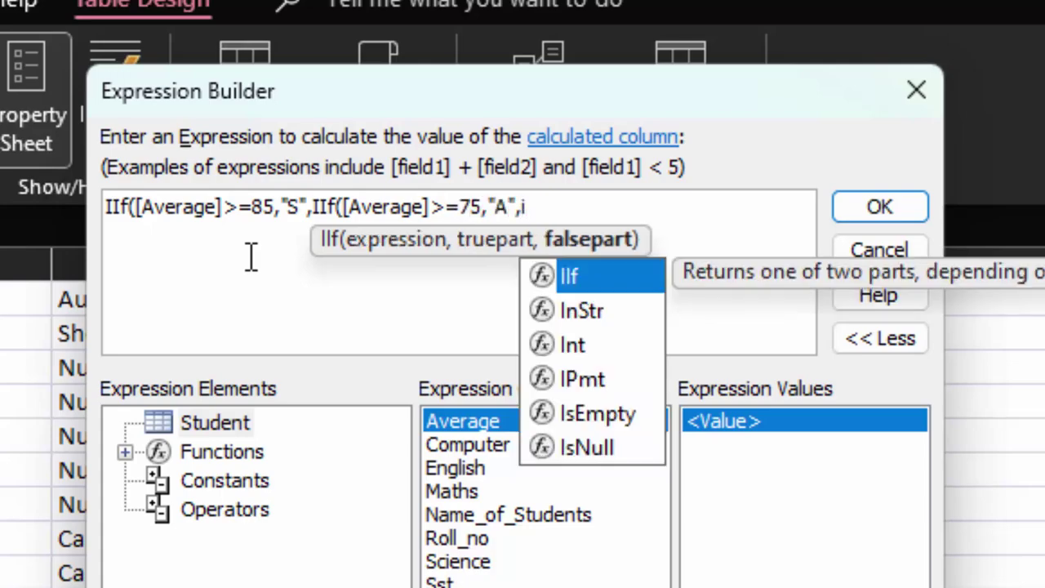
text(if()
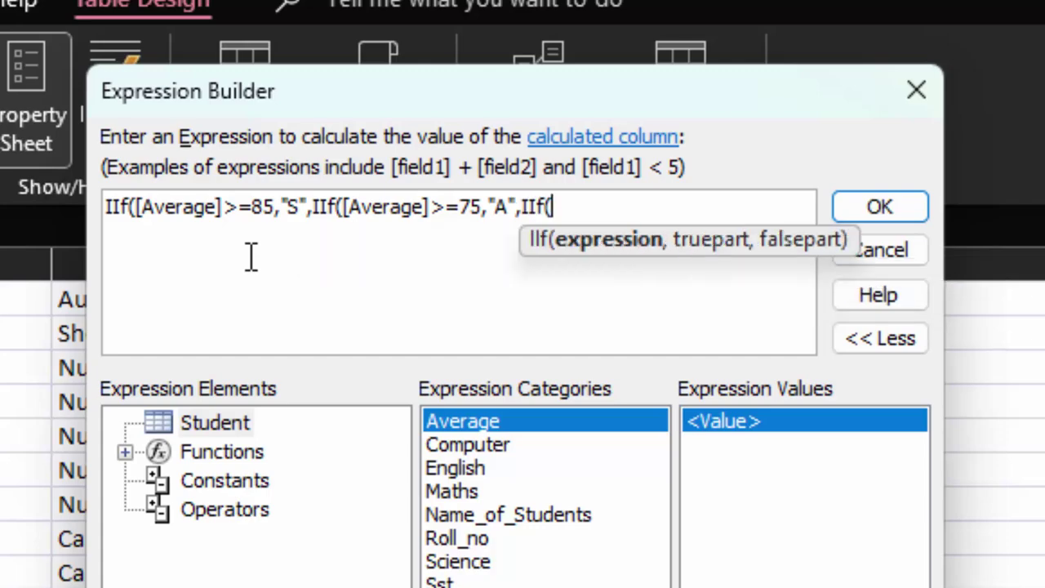
text([Av)
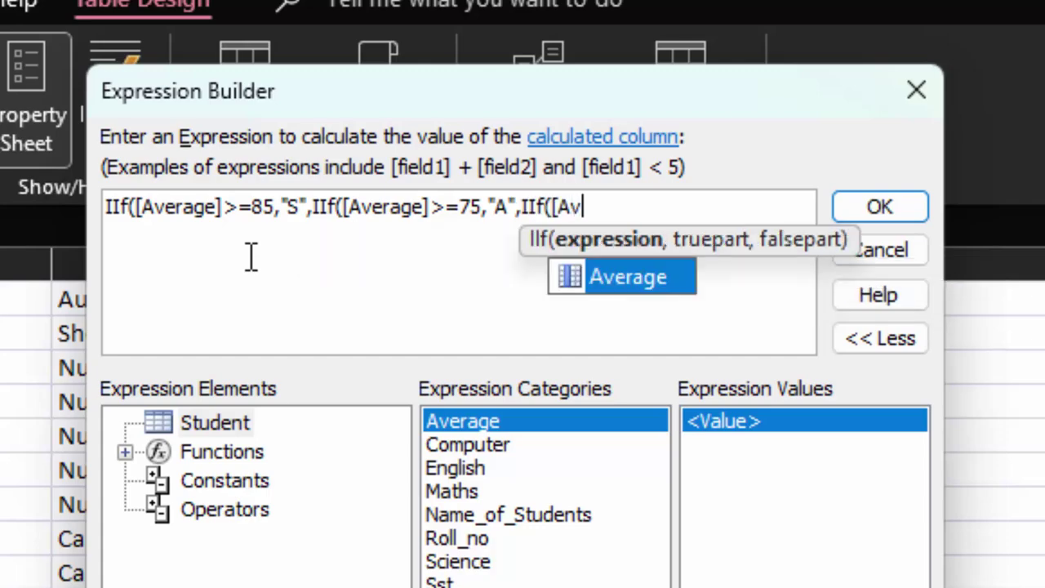
text(er)
key(Tab)
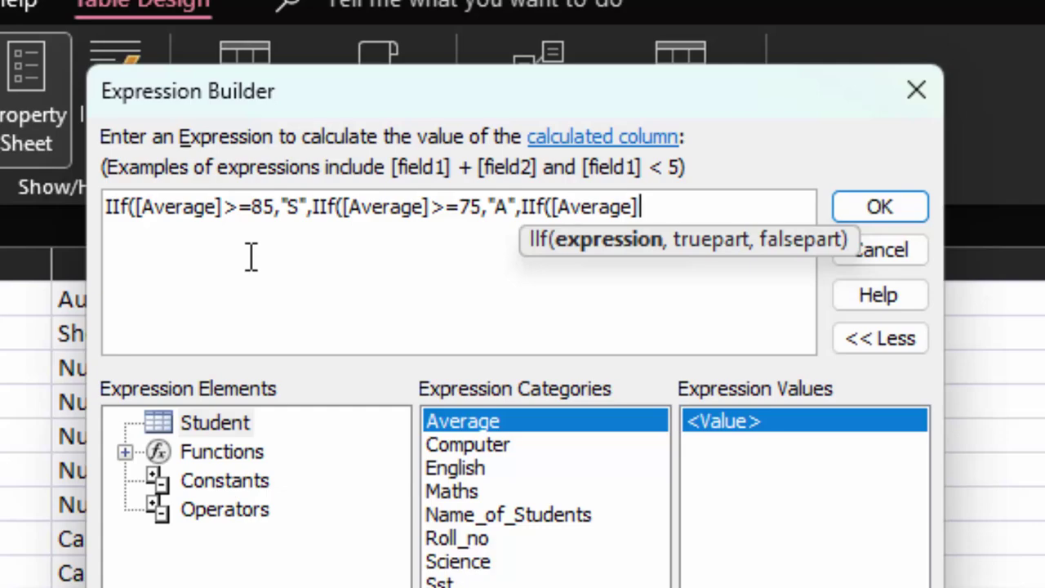
- Continue with >=65 "B", >=55 "c", >=50 "D", else "Failed", closing all parentheses
text(>=6)
text(5,)
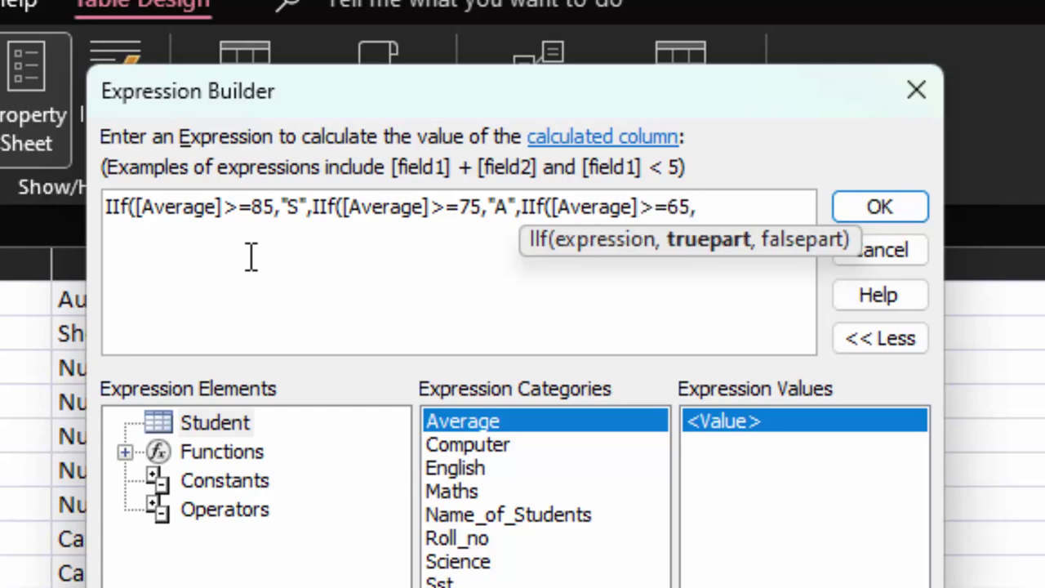
text("B)
text(",iif()
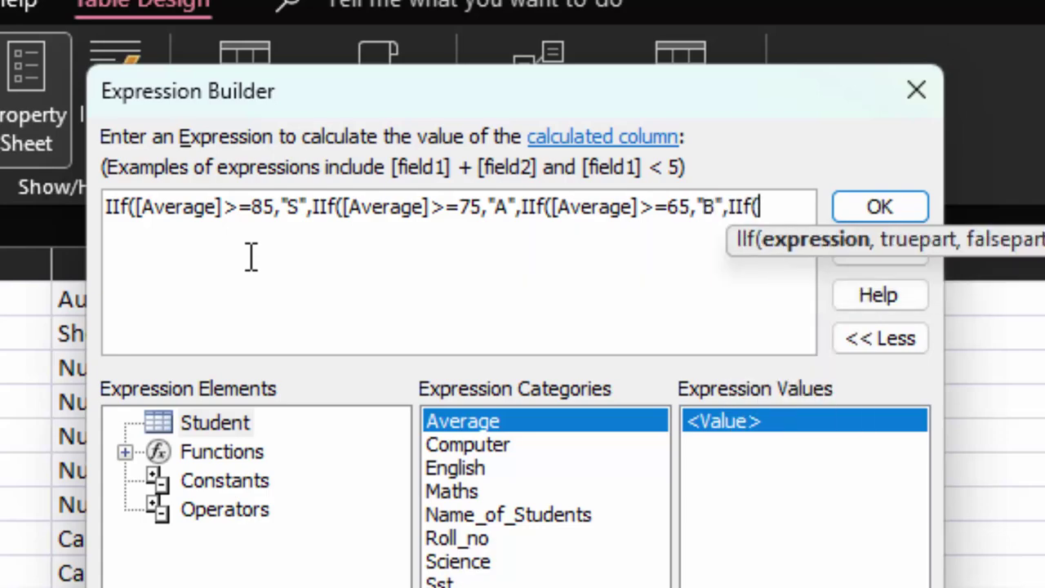
text([)
text(Aver)
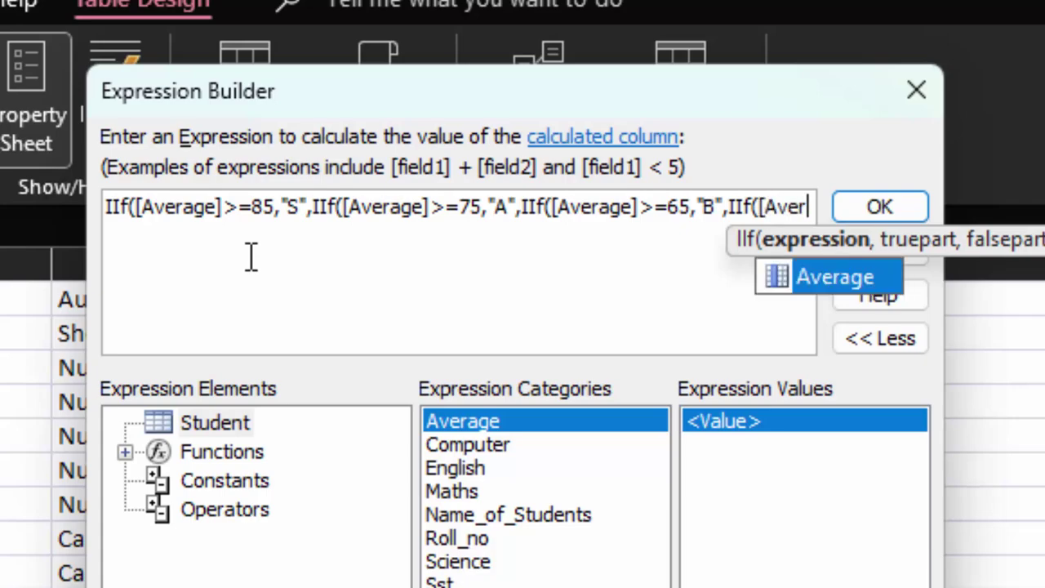
key(Tab)
text(>=)
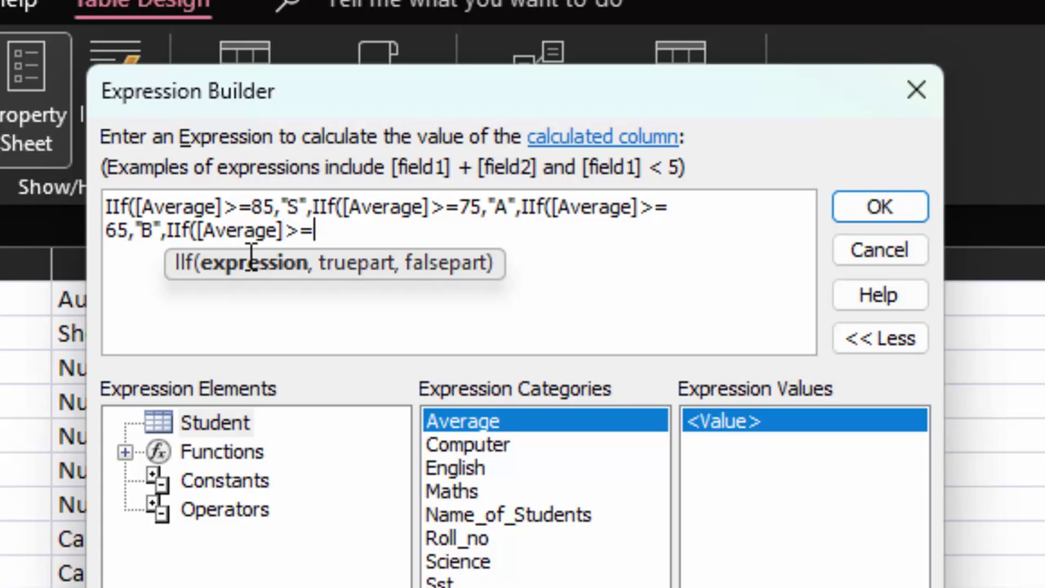
text(55)
text(,"c")
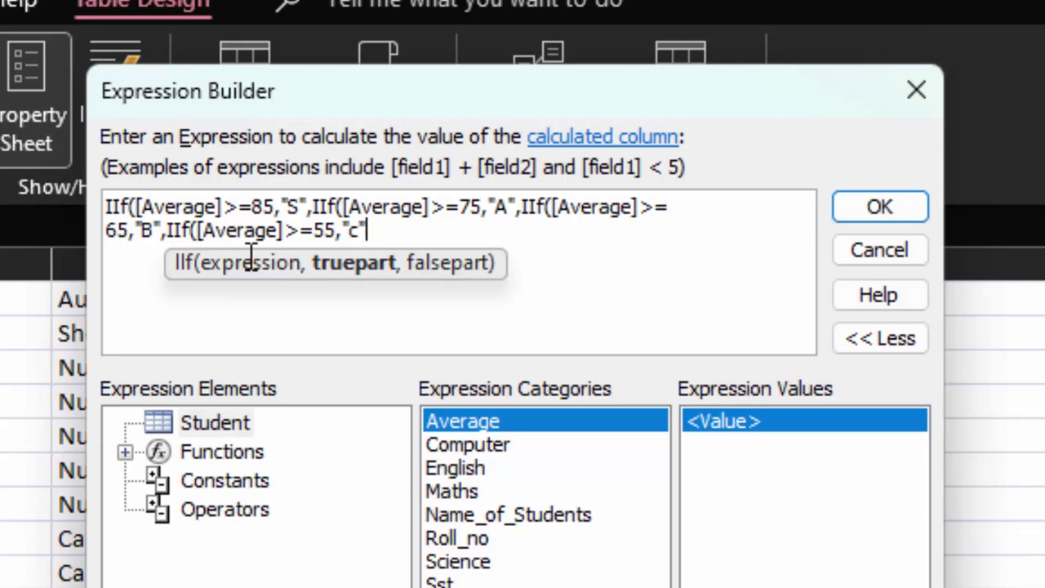
text(,IIf)
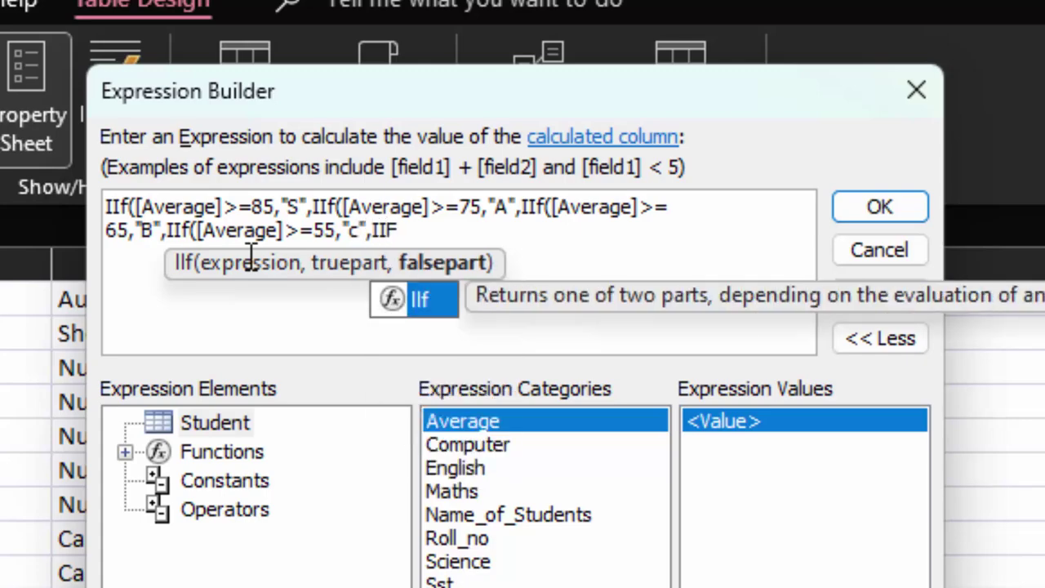
text(([)
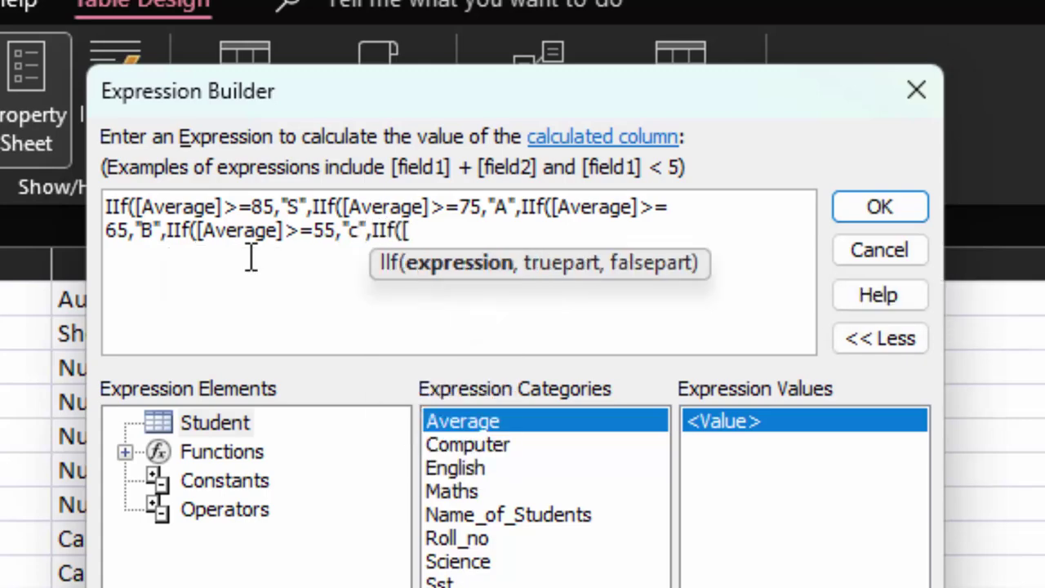
text(aVE)
key(Tab)
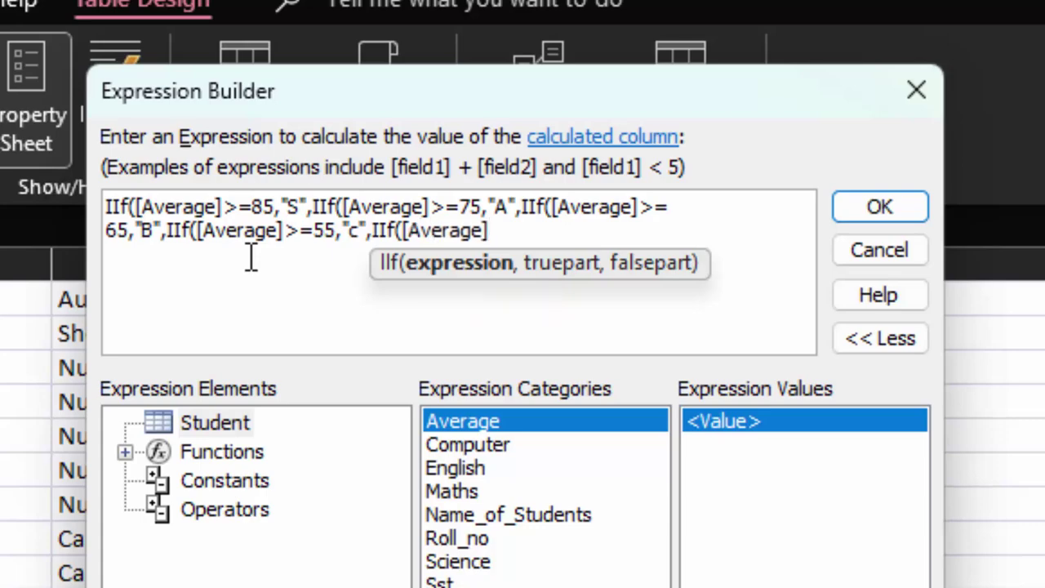
text(>=)
text(50)
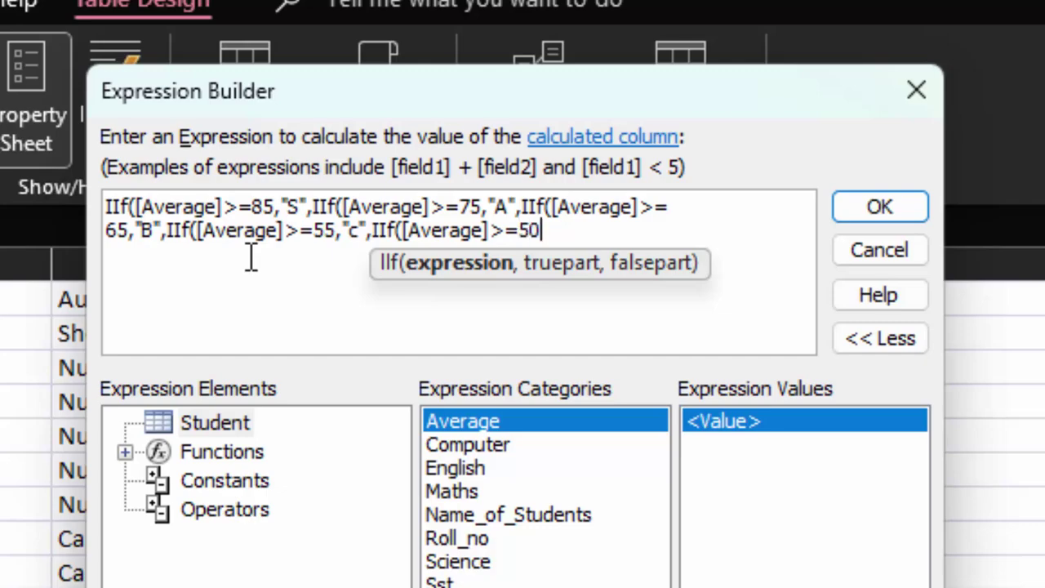
text(,")
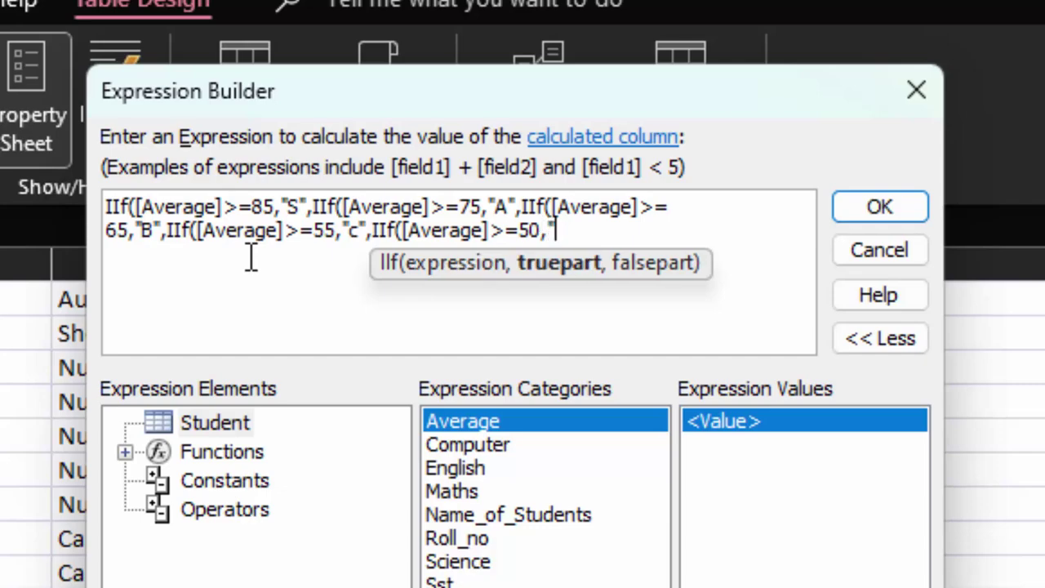
text(d",)
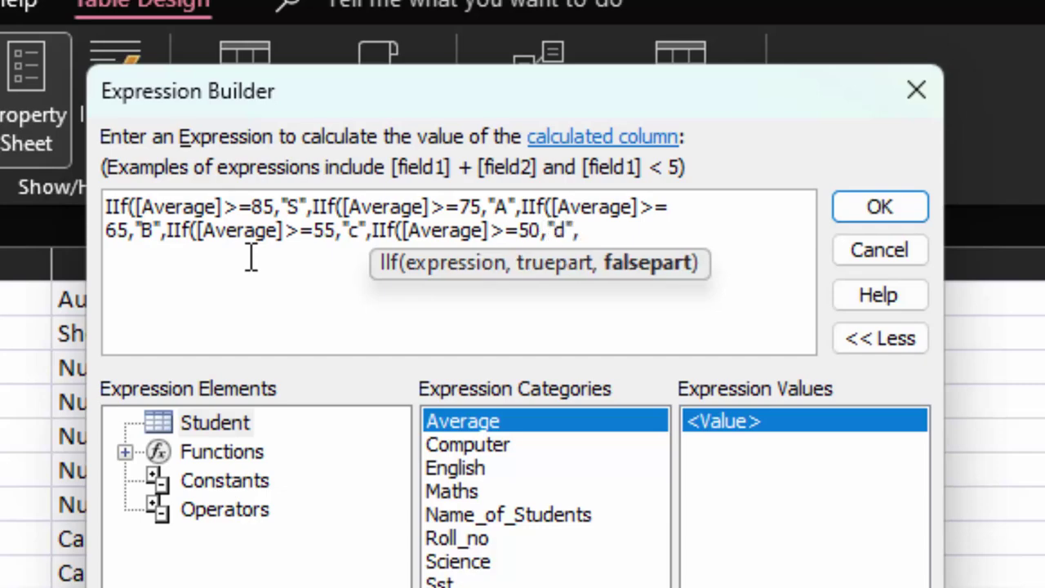
key(BackSpace)
key(BackSpace)
key(BackSpace)
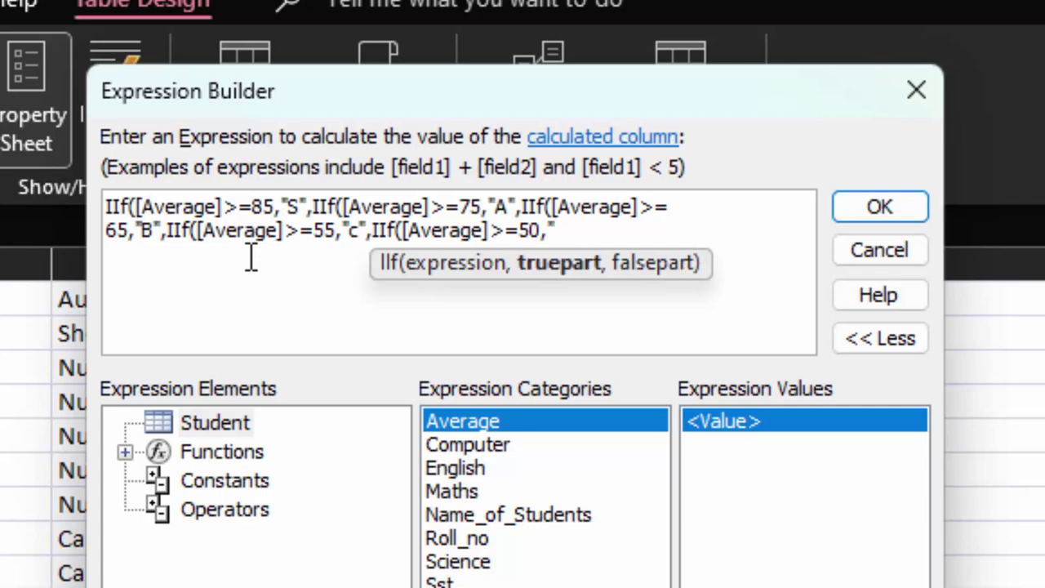
text(")
text(D)
key(BackSpace)
key(BackSpace)
text(d)
key(BackSpace)
text(D)
text(",)
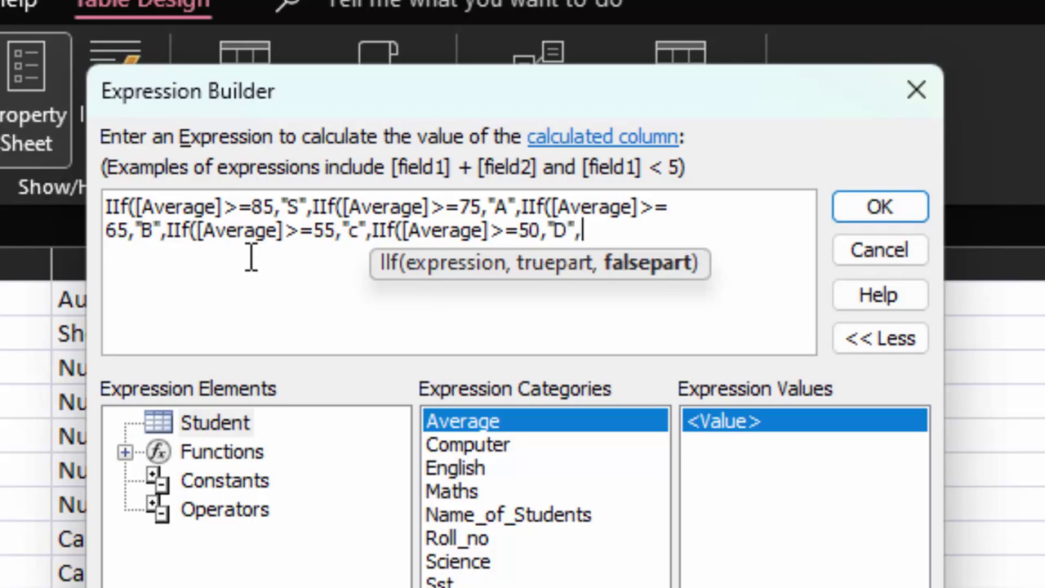
text(")
text(Faile)
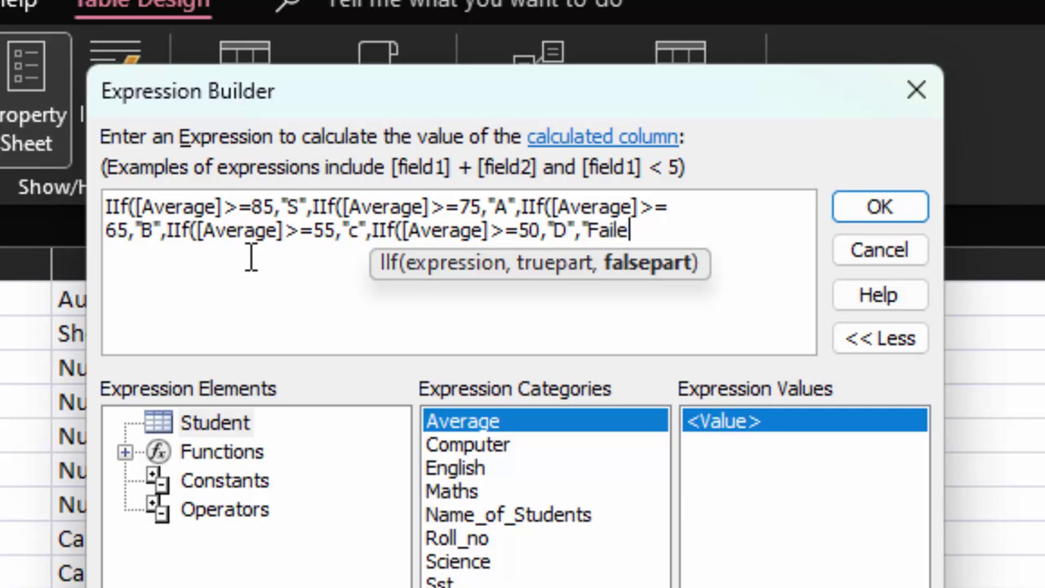
text(d")))
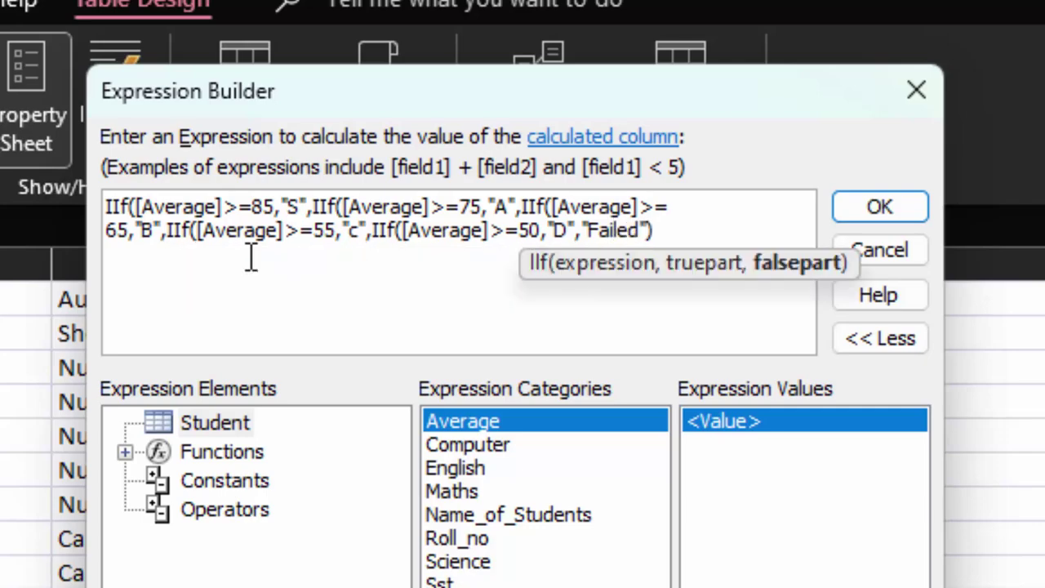
text())))
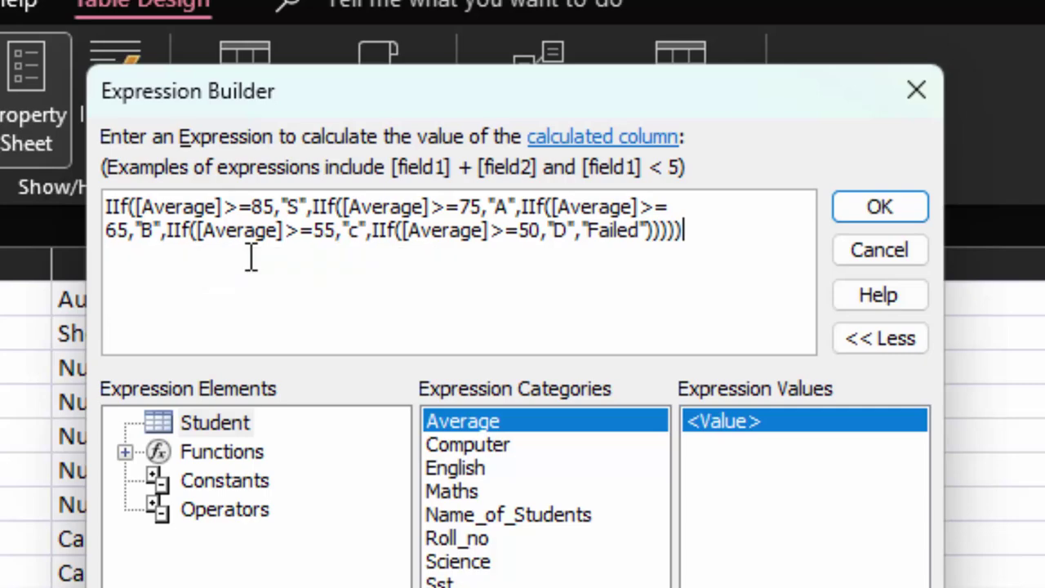
- Confirm the grade expression, save the table, and pick Shyam for a new record
click(879, 206)
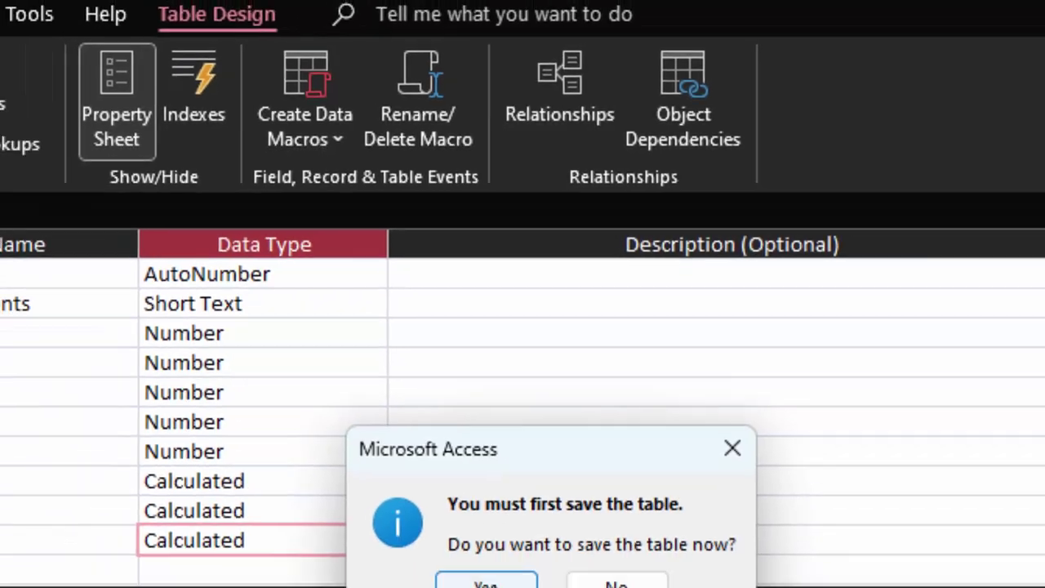
click(480, 400)
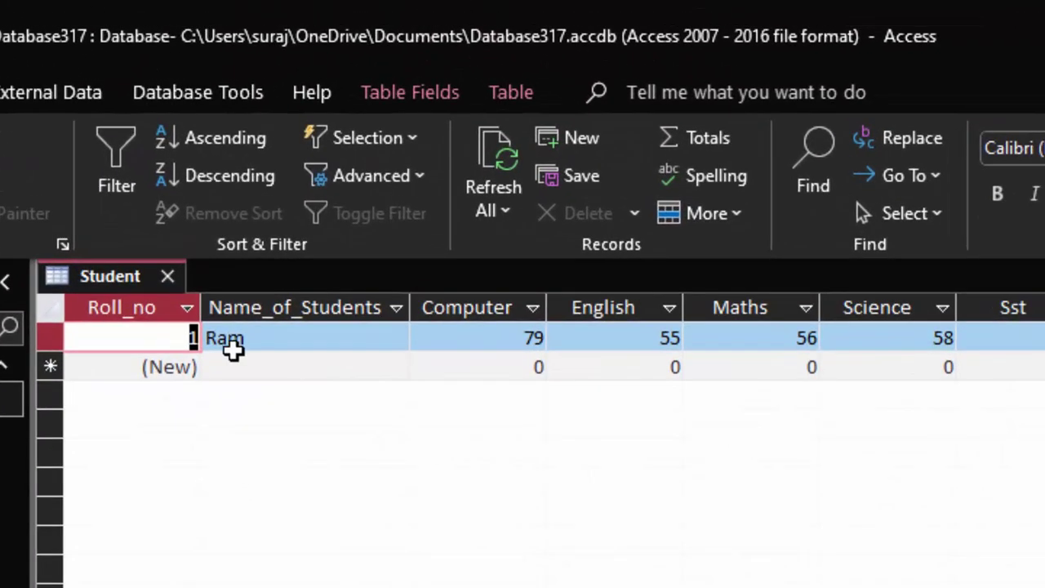
click(224, 366)
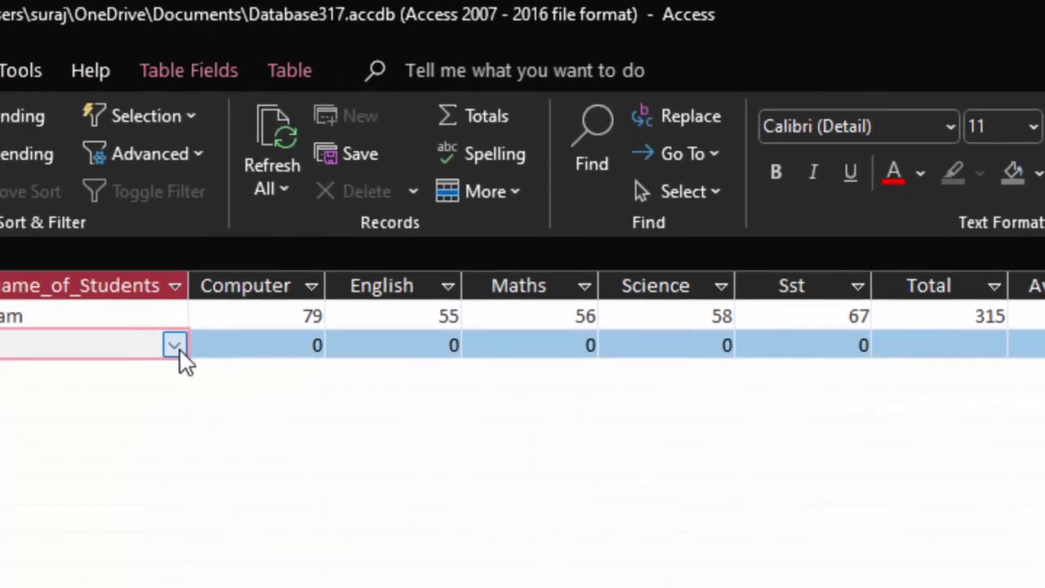
click(218, 343)
click(154, 413)
- Enter Shyam's Computer 77, English 99 and Maths marks
key(Tab)
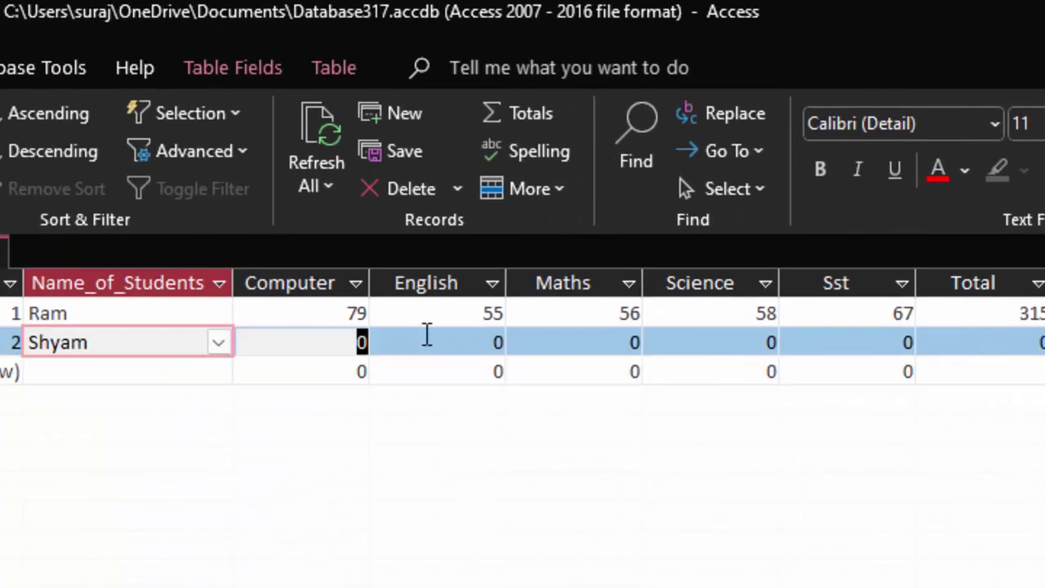
key(BackSpace)
text(77)
key(Tab)
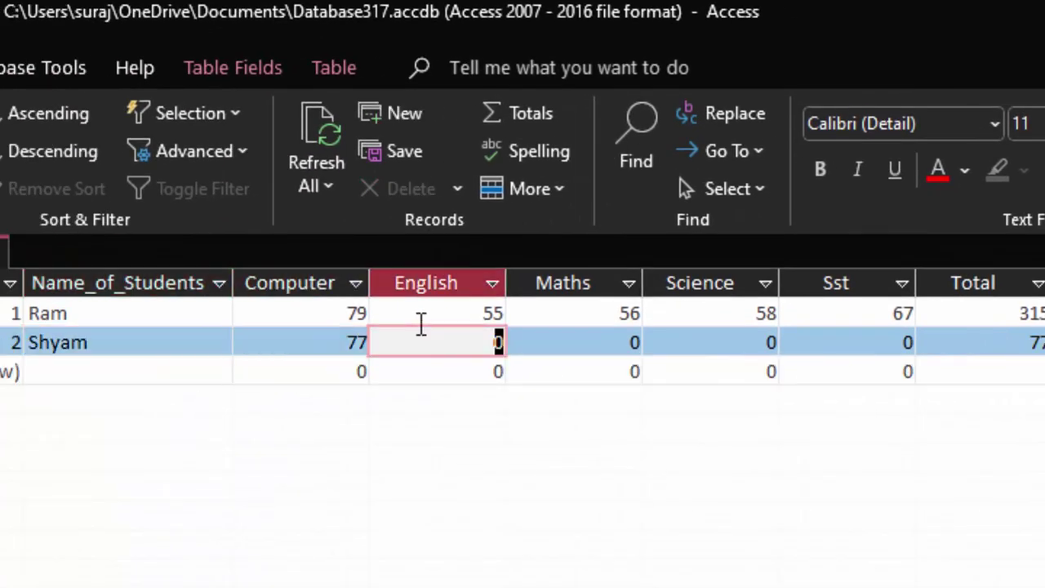
text(99)
key(Tab)
text(879)
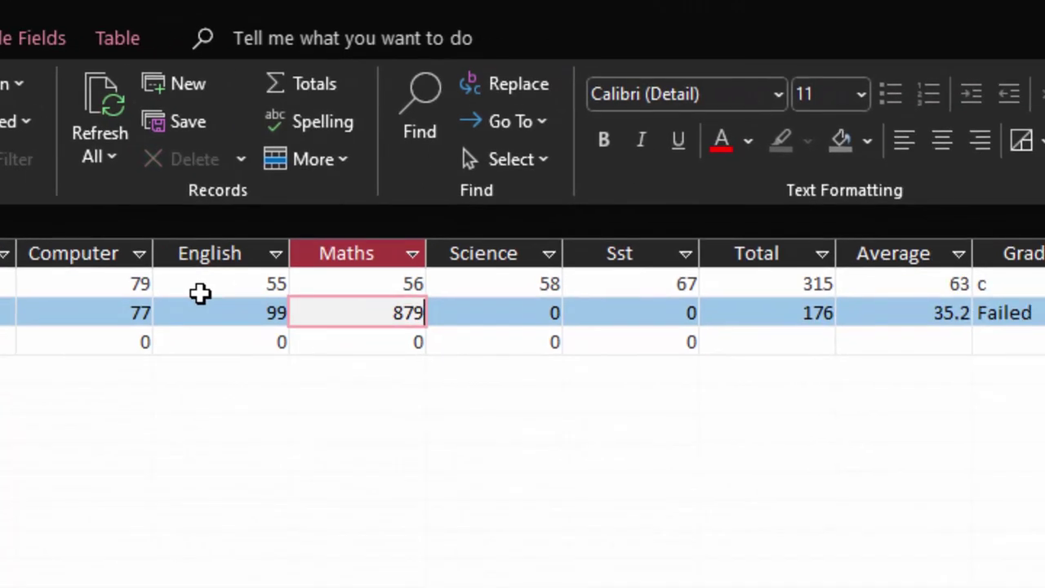
key(Tab)
- Enter Science 77 and Sst 88, and correct the Maths mark to 79
text(777)
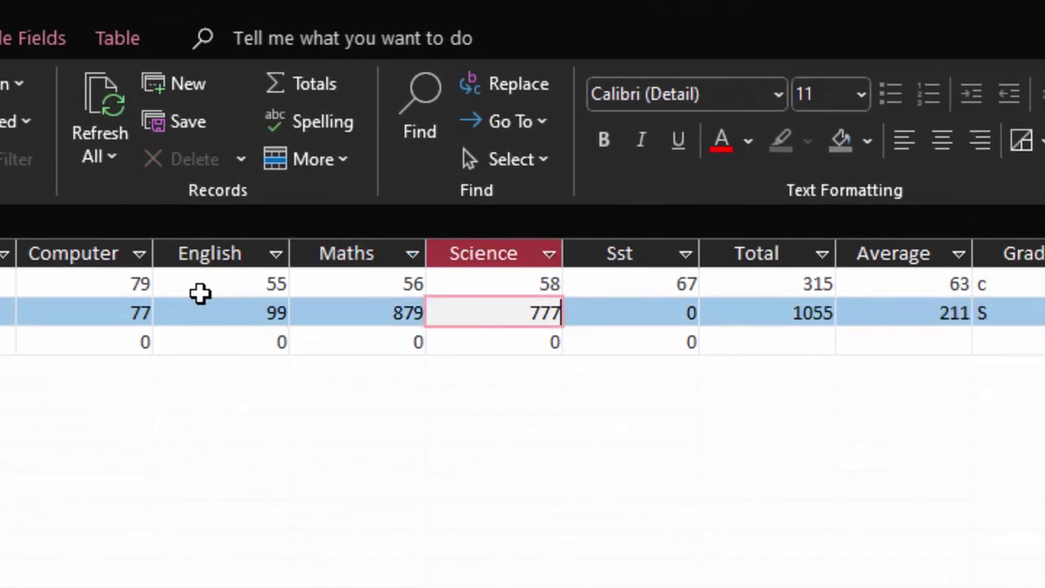
key(BackSpace)
key(Tab)
text(88)
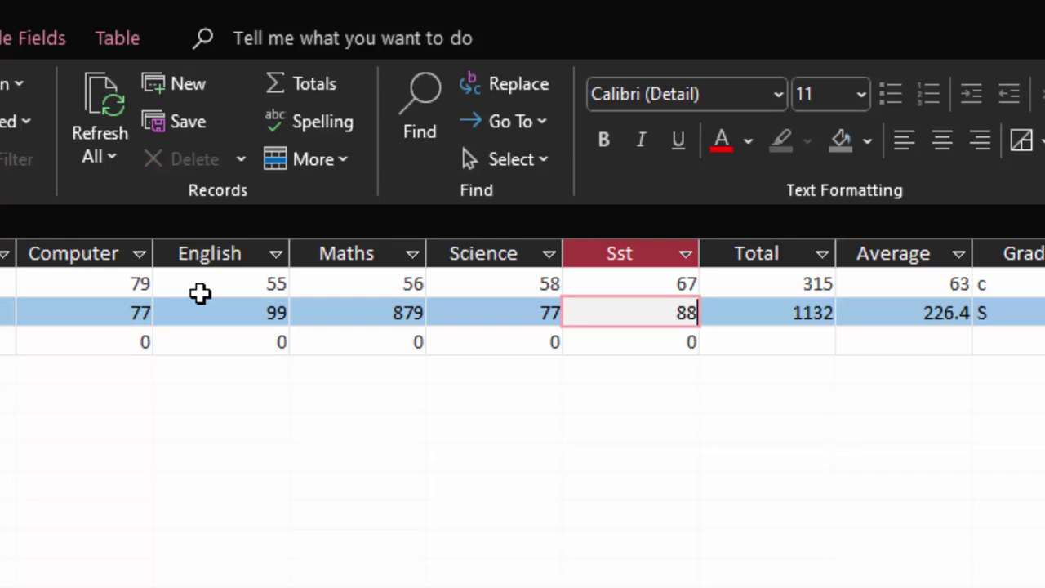
key(Tab)
click(409, 314)
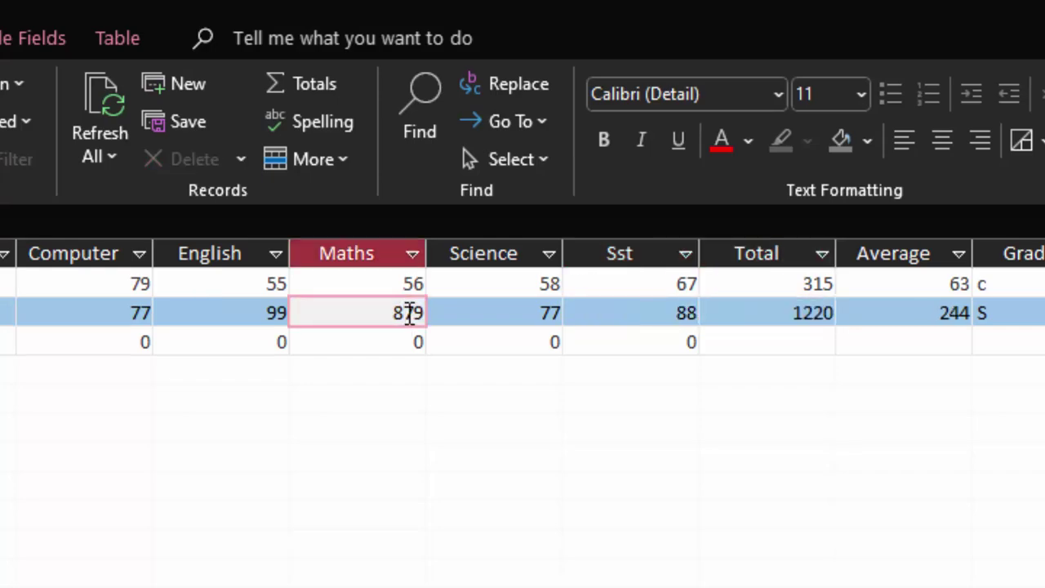
key(BackSpace)
key(Tab)
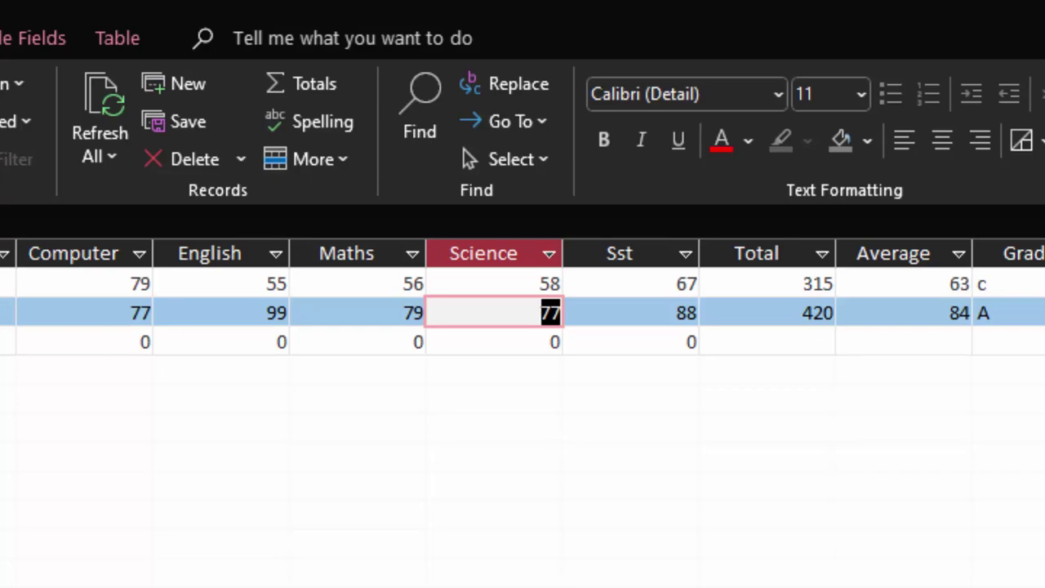
click(9, 341)
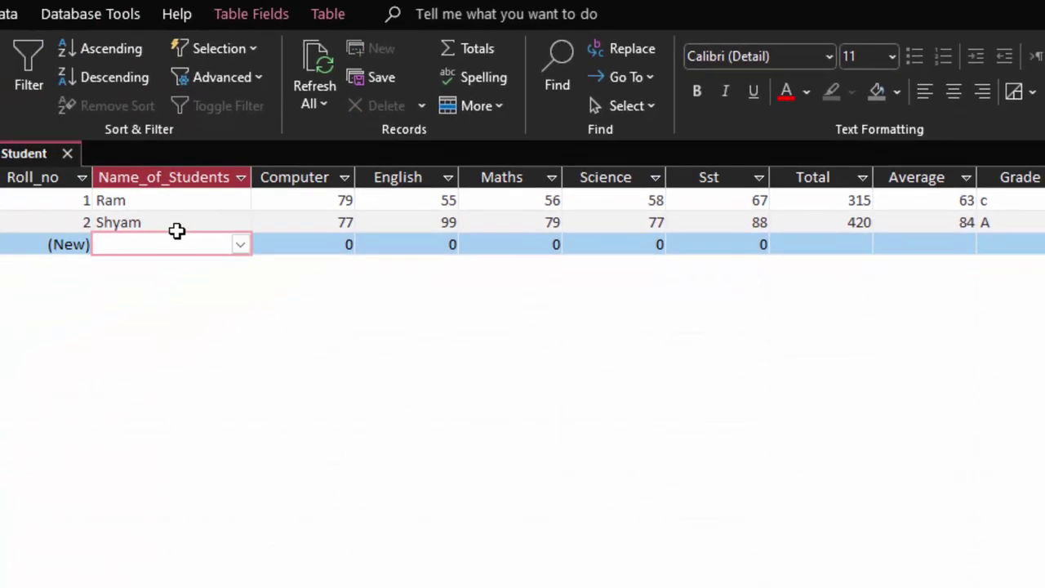